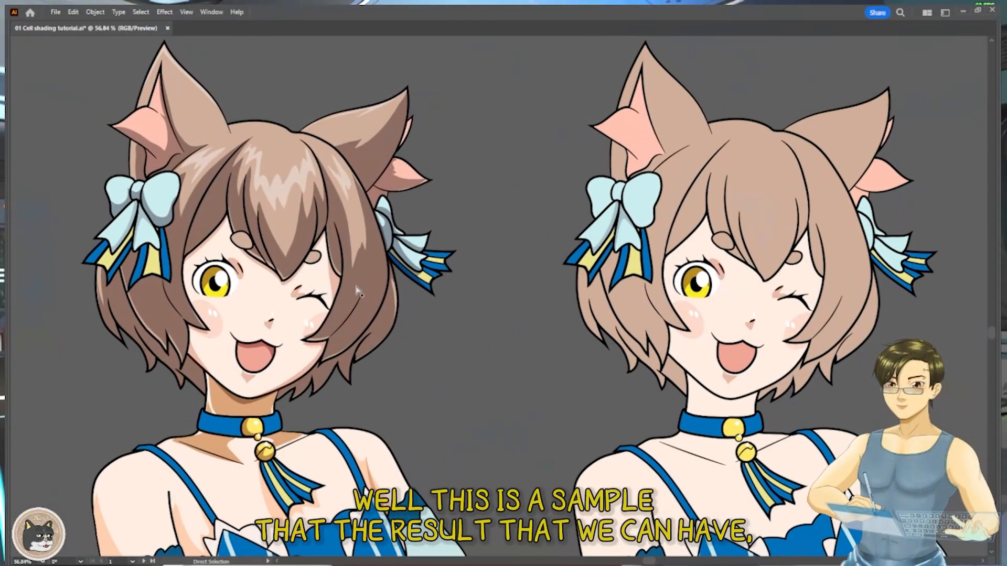
- Compare the cel-shaded character illustration with the unshaded version beside it
left_click(357, 292)
left_click_drag(494, 336, 482, 275)
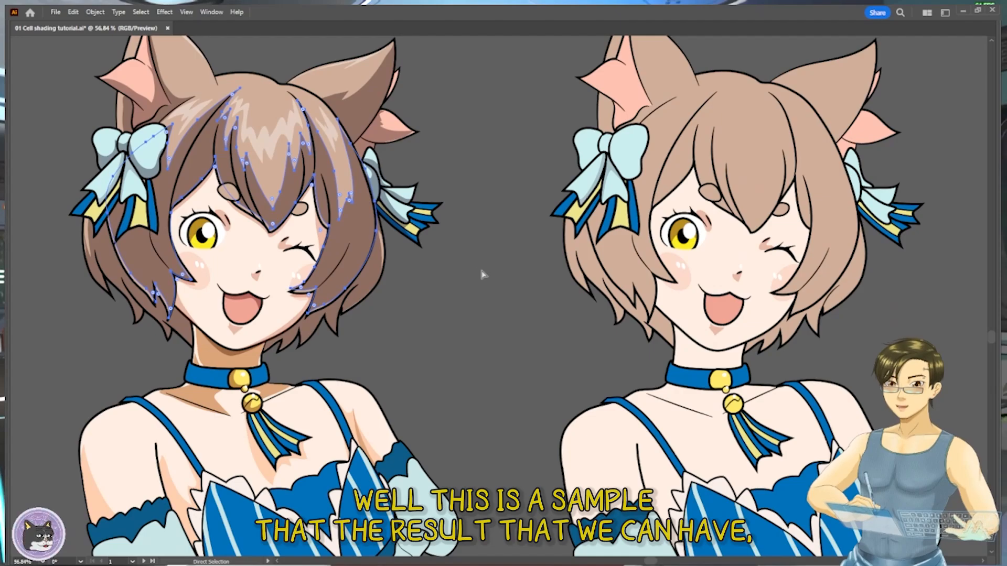
left_click_drag(519, 232, 519, 287)
key("v")
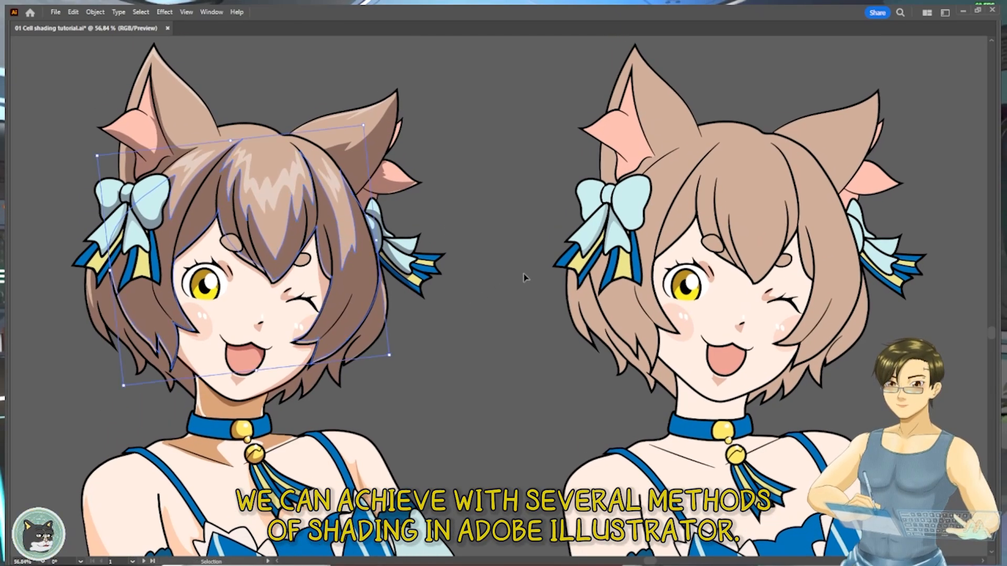
left_click_drag(511, 213, 512, 246)
left_click(515, 279)
mouse_move(501, 213)
left_mouse_down()
mouse_move(534, 227)
mouse_move(506, 210)
left_mouse_up()
left_click_drag(506, 204, 613, 565)
- Slide the white cover bar aside to expose the "1. USE PEN" heading, and show the hidden tool panels
left_click_drag(441, 288, 515, 303)
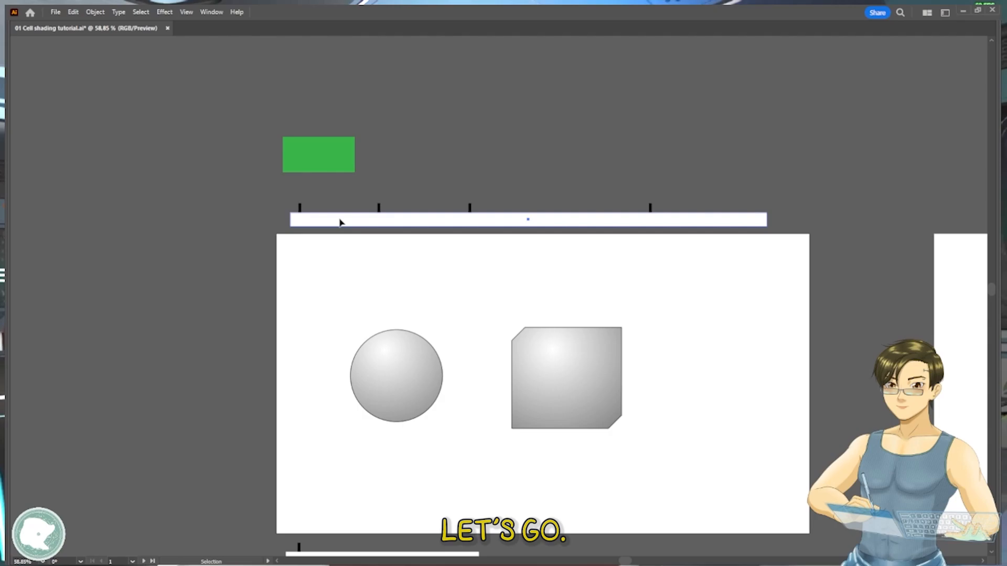
left_click(414, 226)
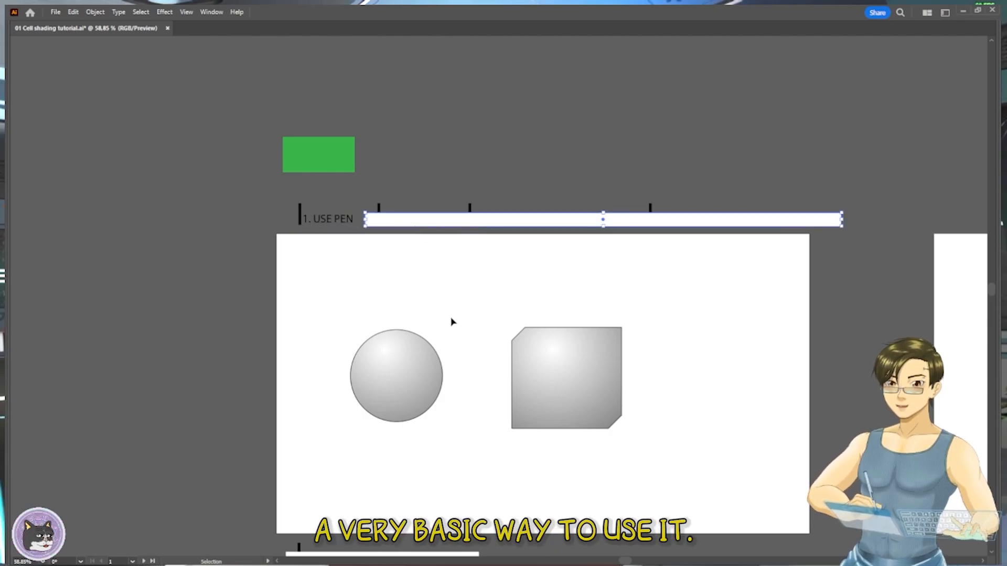
key("Tab")
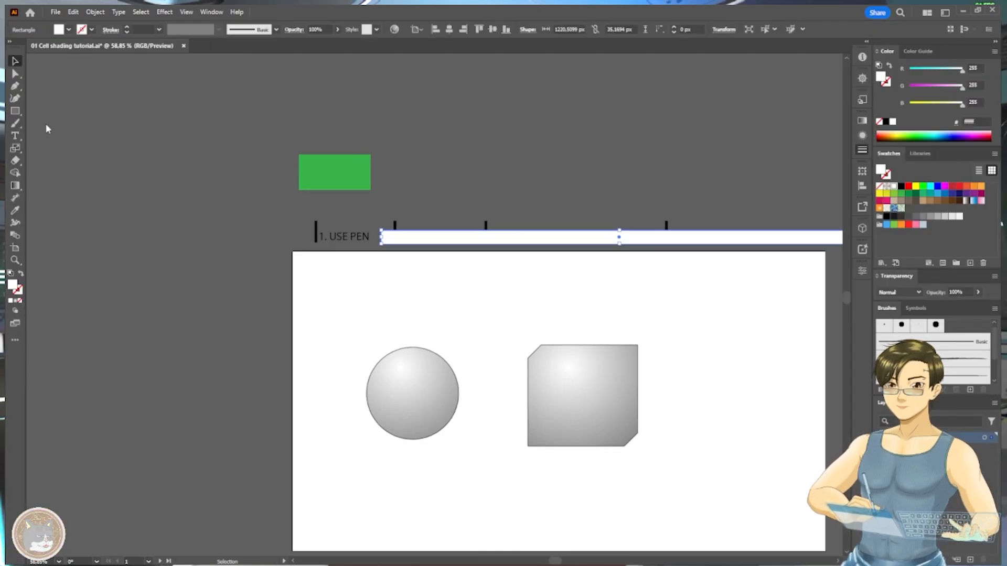
left_click(55, 100)
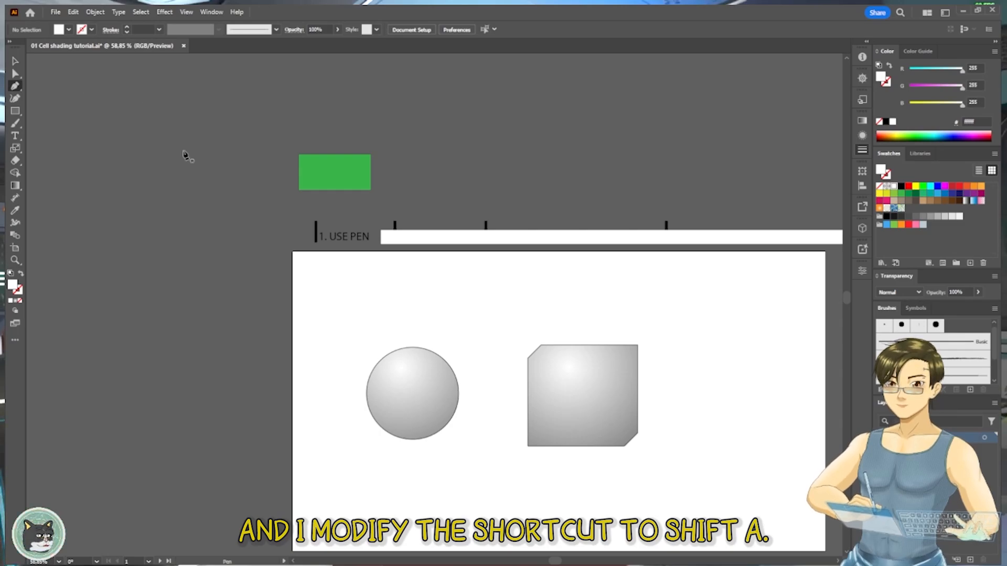
- Start a Pen path just outside the sphere's left edge and curve it across the sphere's lower part
key("alt")
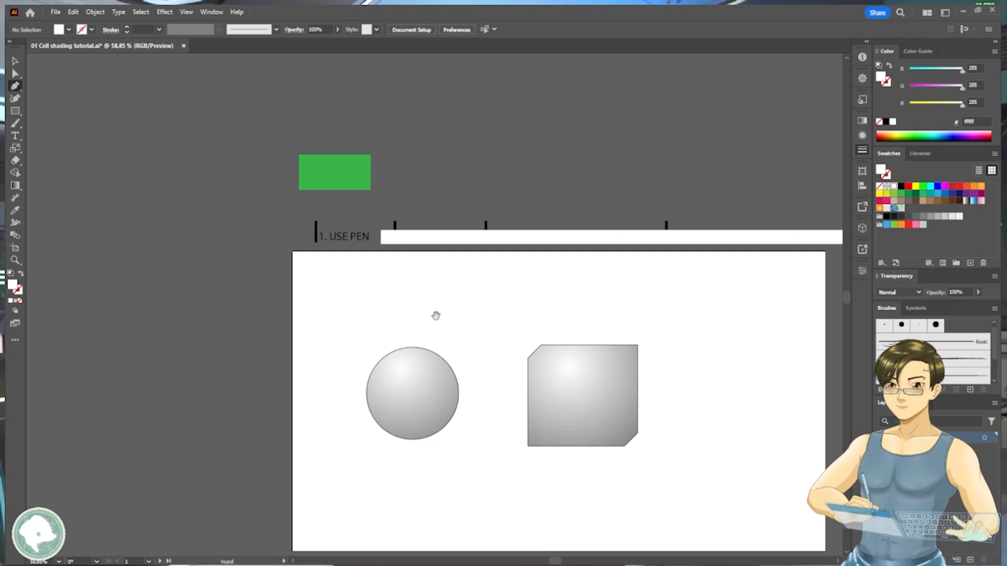
left_click_drag(416, 338, 385, 189)
scroll(399, 232, "up", 5)
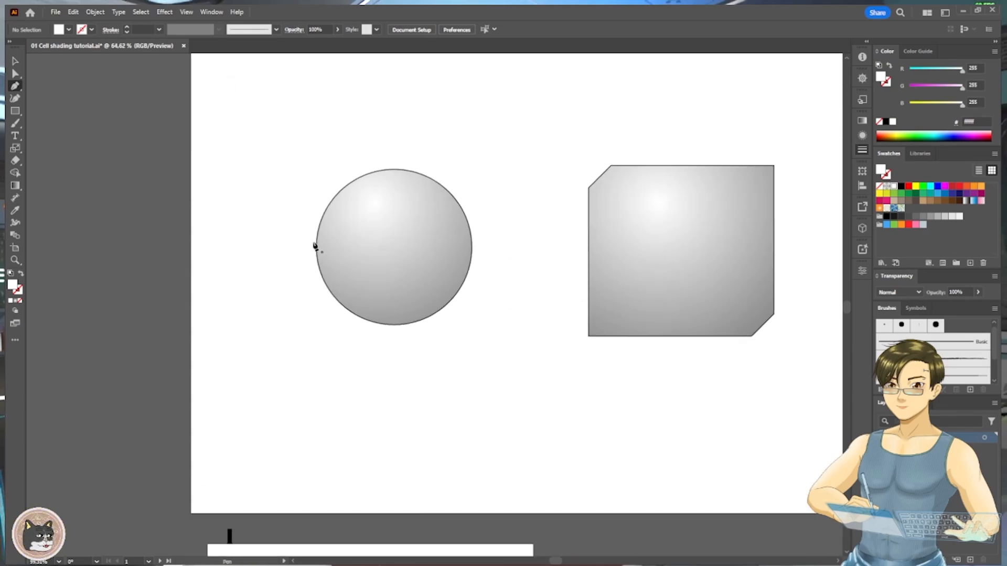
left_click_drag(366, 293, 416, 297)
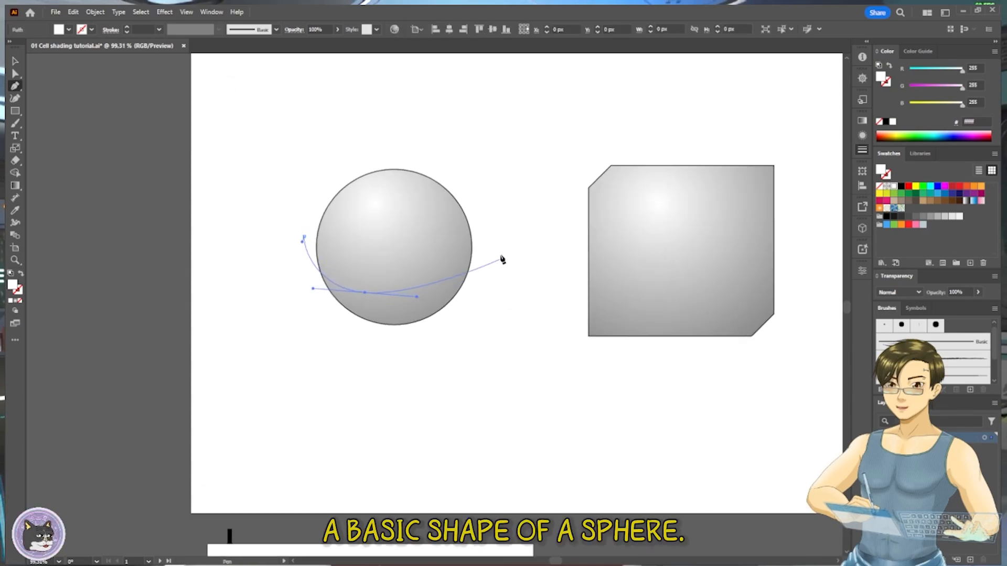
left_click_drag(498, 227, 512, 188)
left_click(480, 350)
left_click_drag(334, 363, 269, 311)
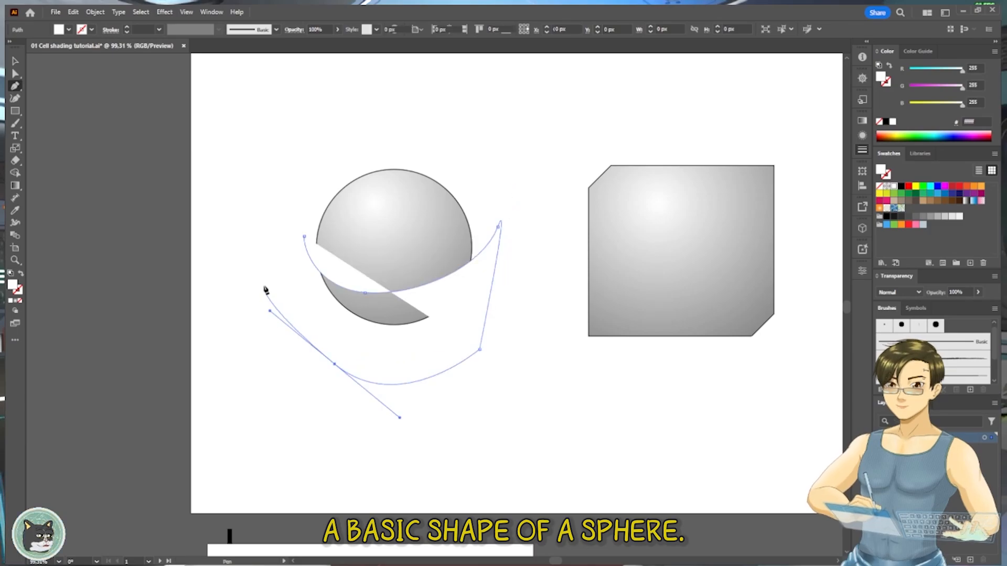
key("ctrl+z")
key("ctrl+z")
key("ctrl+z")
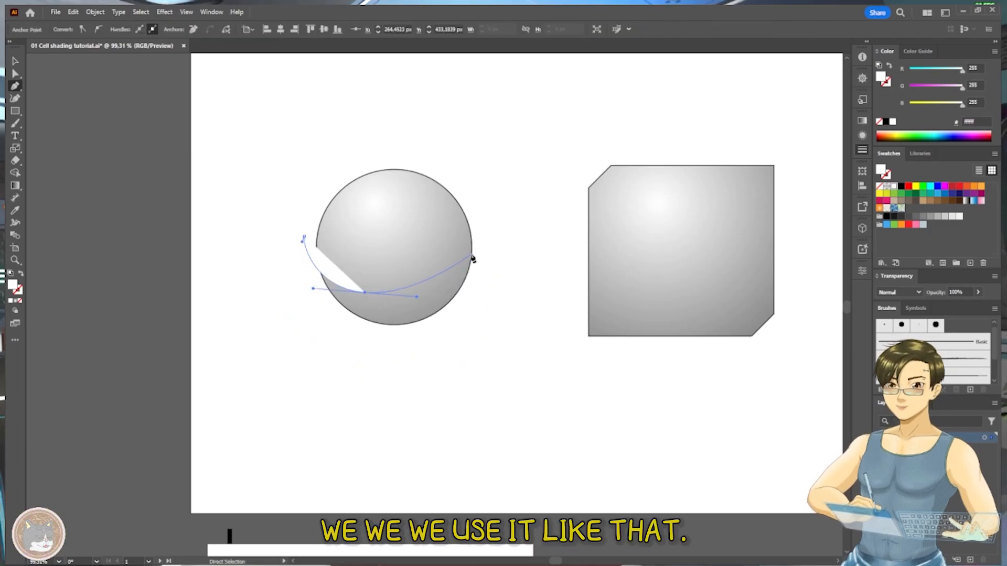
- Continue the Pen path to the sphere's right edge, follow the lower outline back, and close the shadow shape
left_click(472, 252)
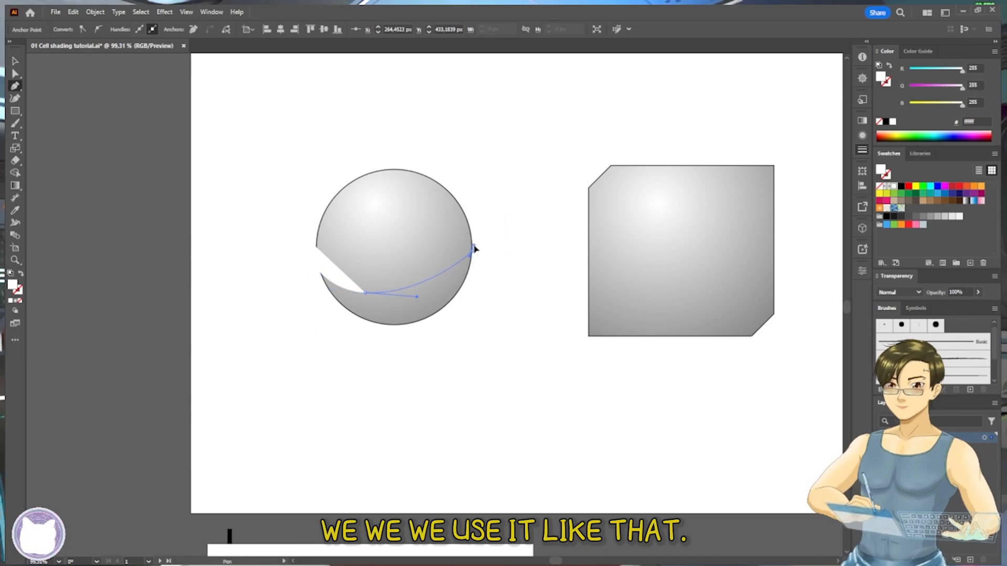
left_click_drag(395, 325, 323, 325)
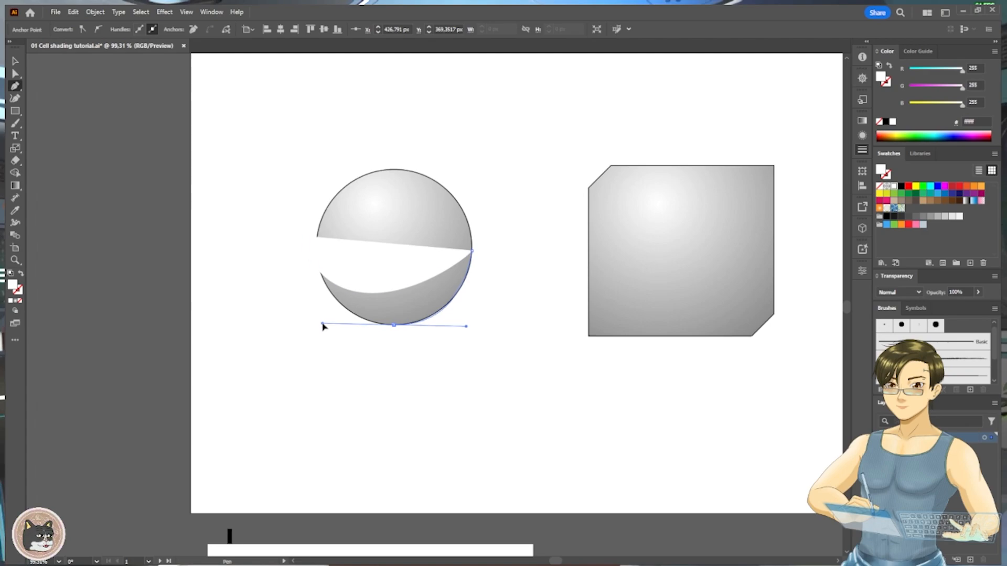
left_click(305, 237)
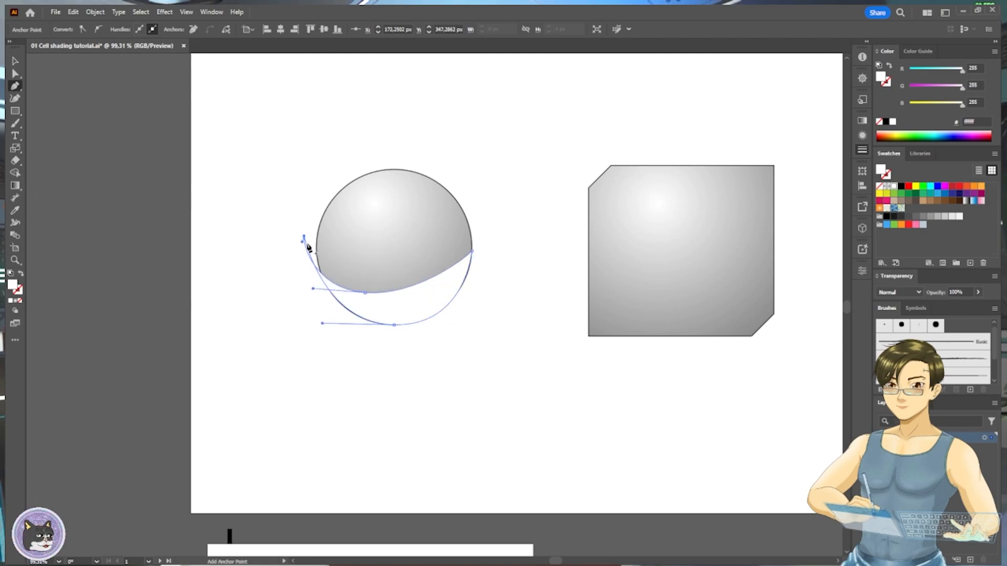
- Move the shadow shape's left anchor onto the sphere's outline and adjust the curve handles to follow the sphere's edge
key("a")
left_click_drag(306, 238, 321, 278)
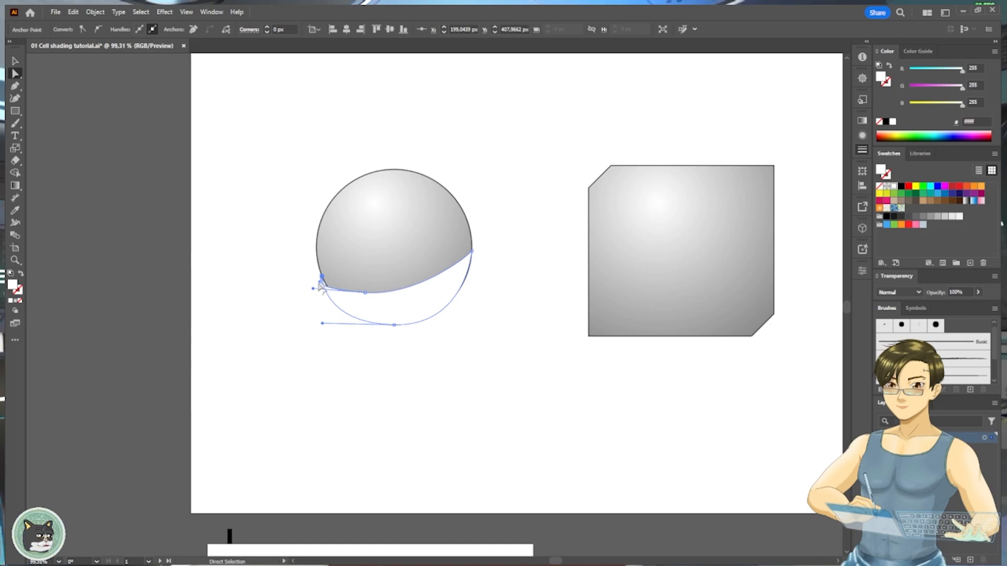
scroll(322, 278, "up", 2)
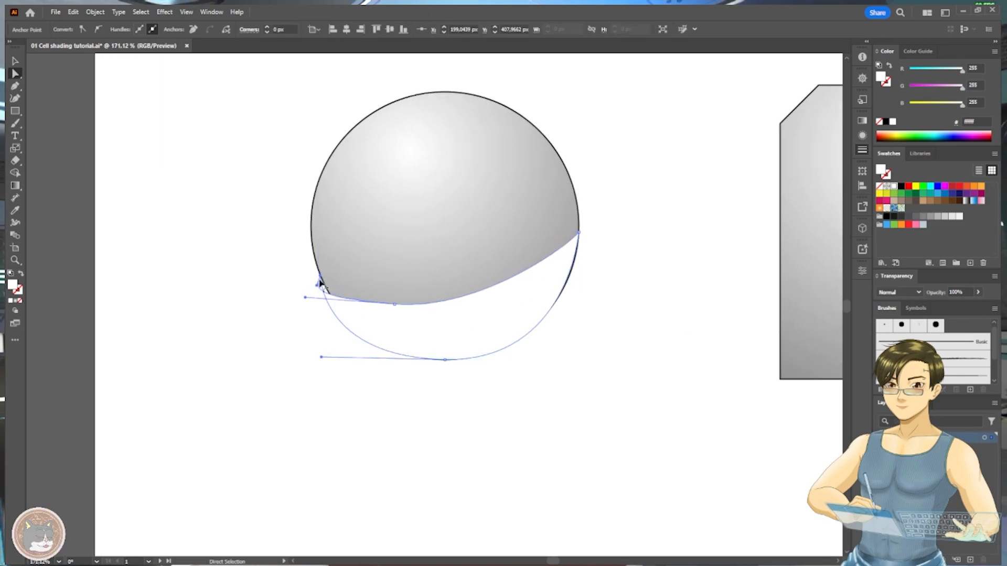
left_click(322, 288)
key("ctrl+z")
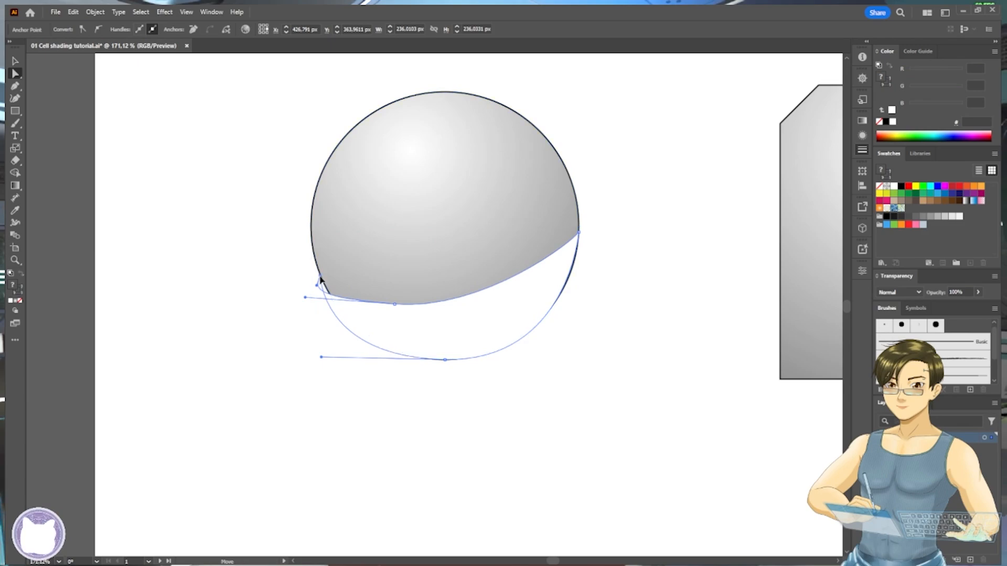
left_click_drag(307, 299, 371, 302)
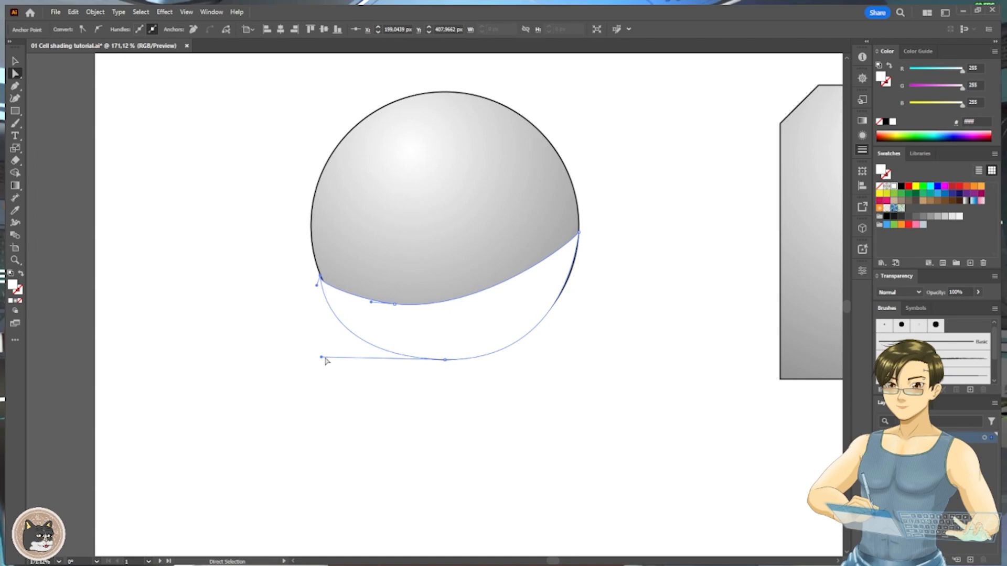
left_click_drag(322, 360, 347, 356)
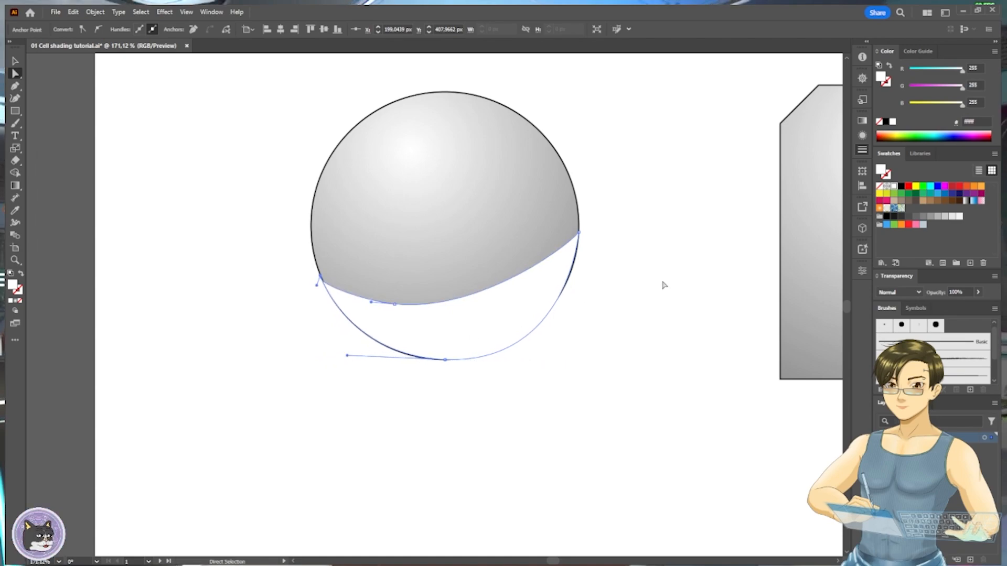
- Fill the shadow shape with black and set its opacity to 26%
left_click(901, 186)
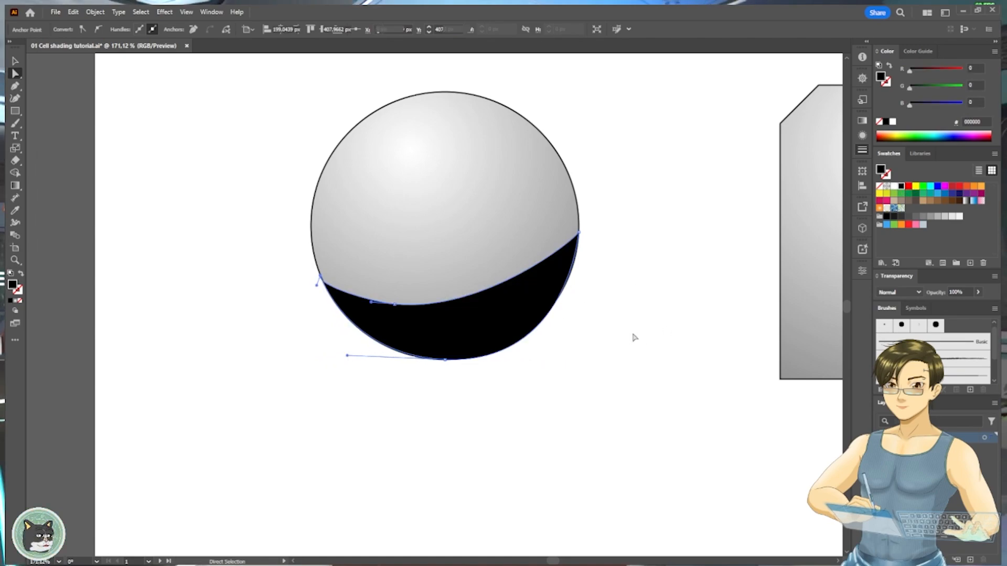
left_click(533, 315)
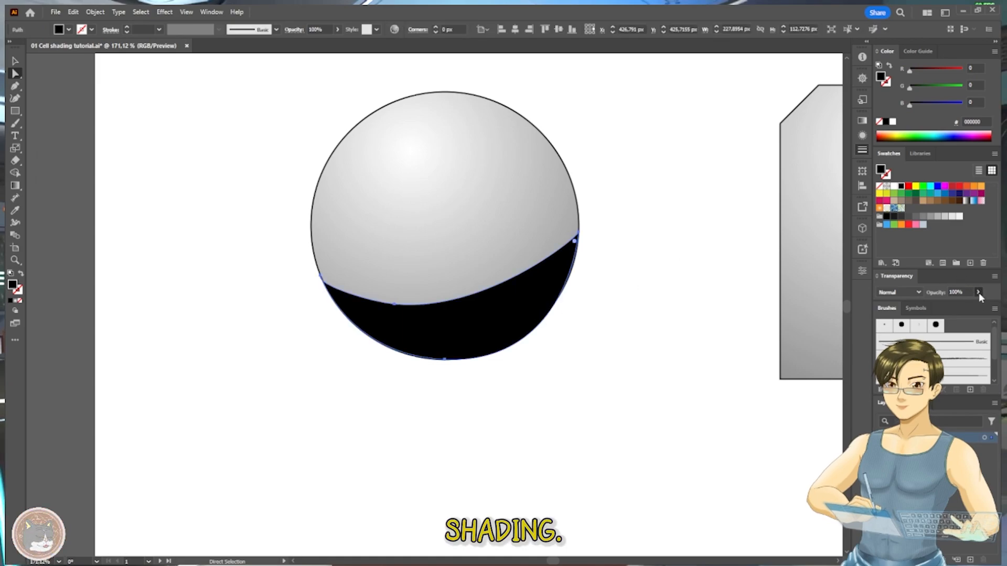
left_click_drag(979, 293, 948, 306)
left_click(675, 294)
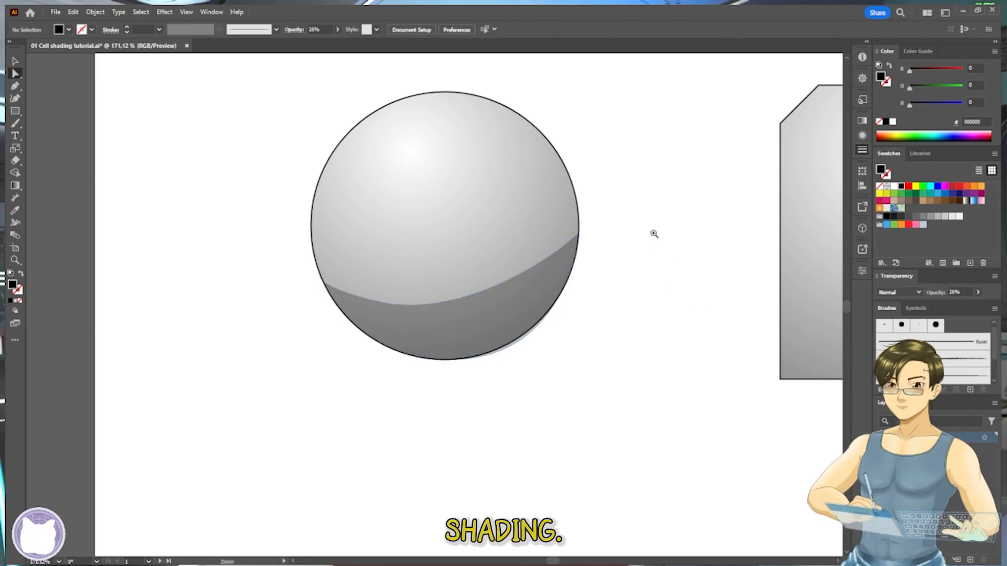
- Shift the white cover bar to expose "2. USE PENCIL", and move the shadow shape off the sphere to the space above
left_click_drag(654, 234, 628, 220)
left_click_drag(638, 168, 553, 345)
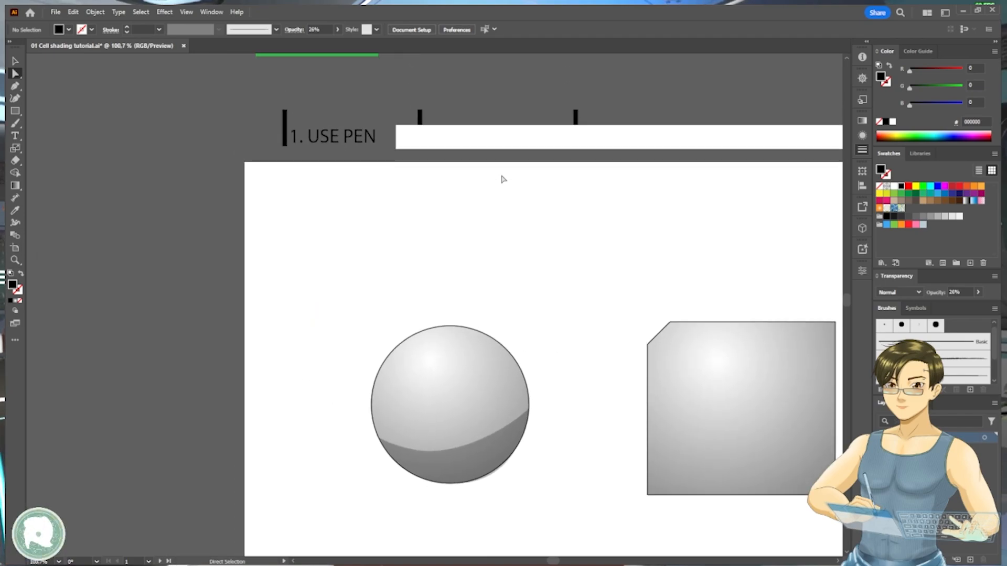
left_click_drag(505, 202, 424, 176)
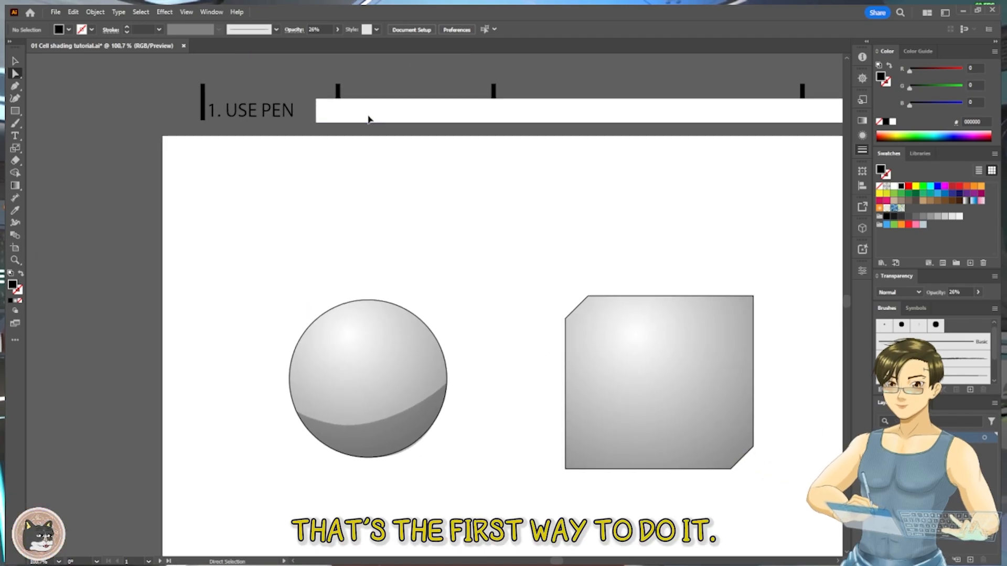
left_click_drag(369, 117, 527, 125)
mouse_move(398, 419)
left_mouse_down()
mouse_move(346, 333)
mouse_move(332, 228)
left_mouse_up()
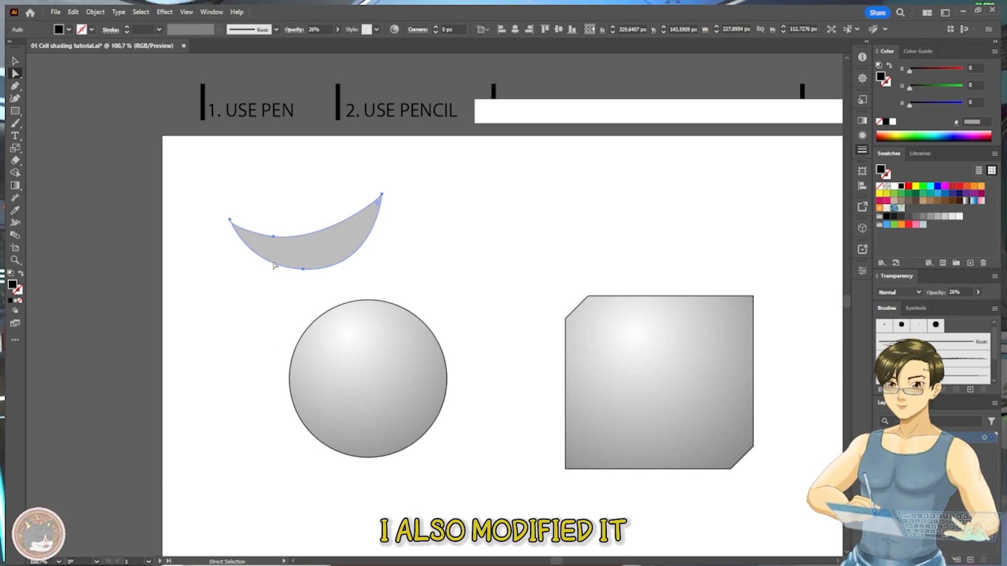
- Draw a closed freehand shadow outline across the sphere's lower part and back along its bottom edge with the Pencil tool
key("n")
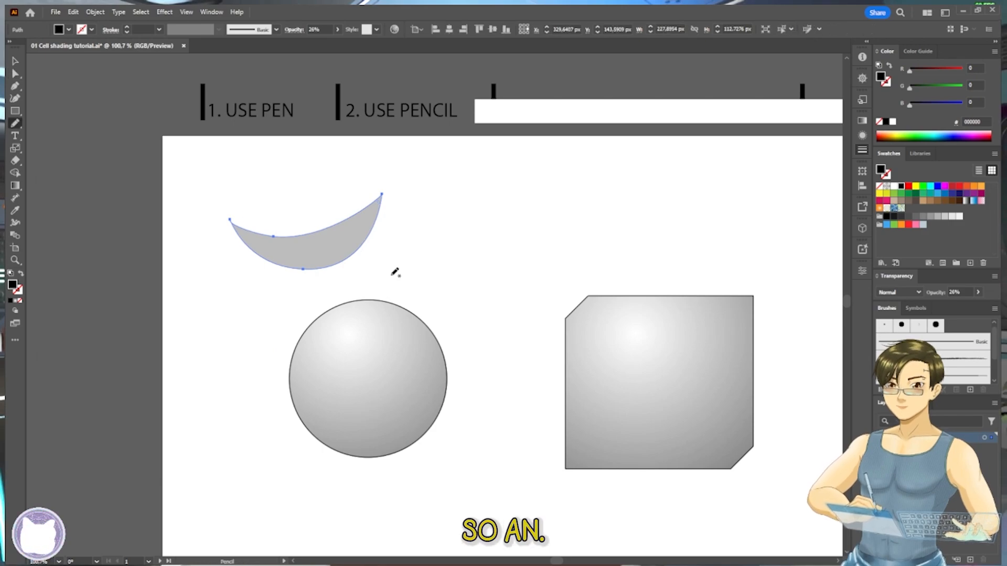
left_click_drag(387, 300, 387, 214)
scroll(374, 290, "up", 3)
scroll(293, 292, "up", 2)
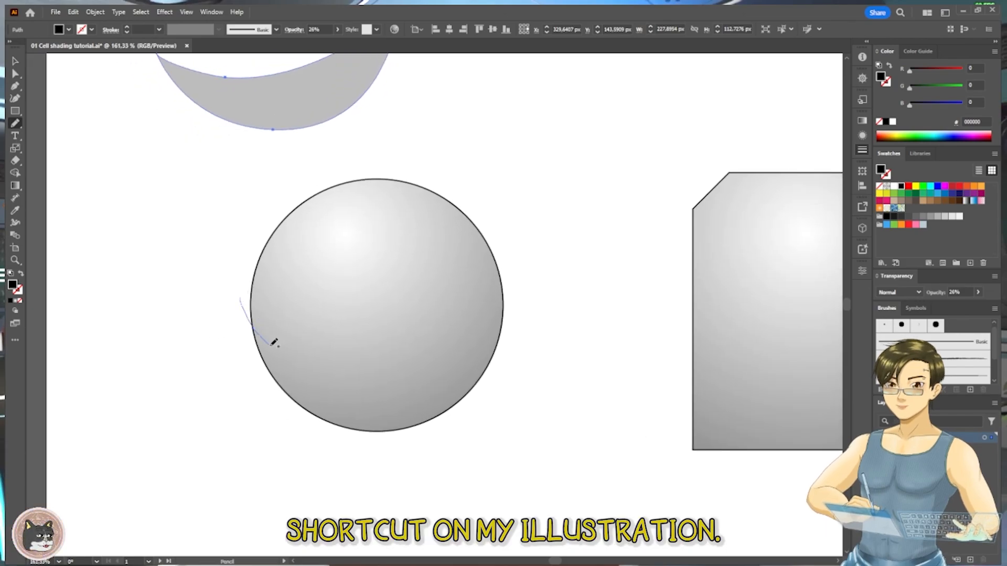
left_click_drag(527, 323, 538, 313)
key("ctrl+z")
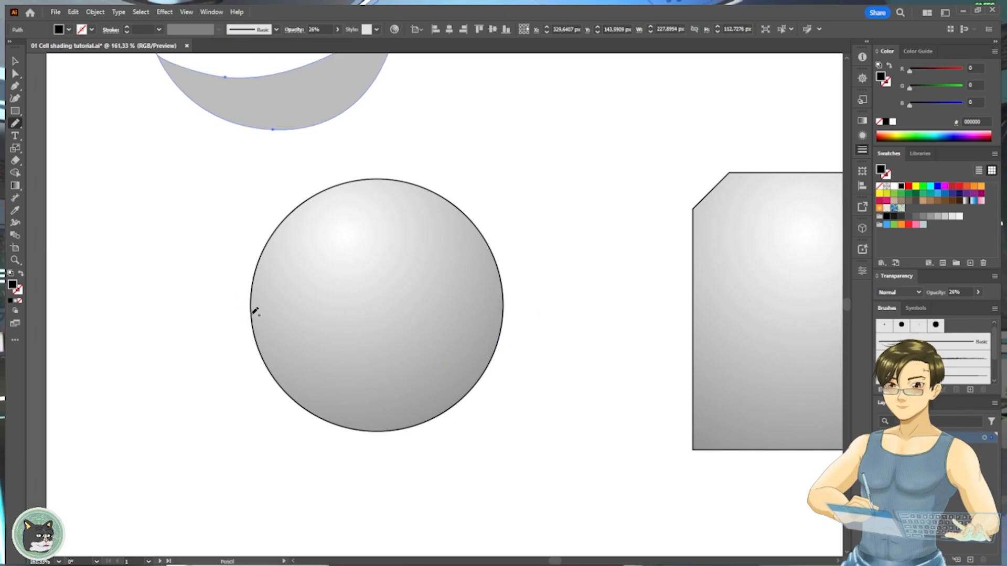
left_click_drag(252, 317, 289, 350)
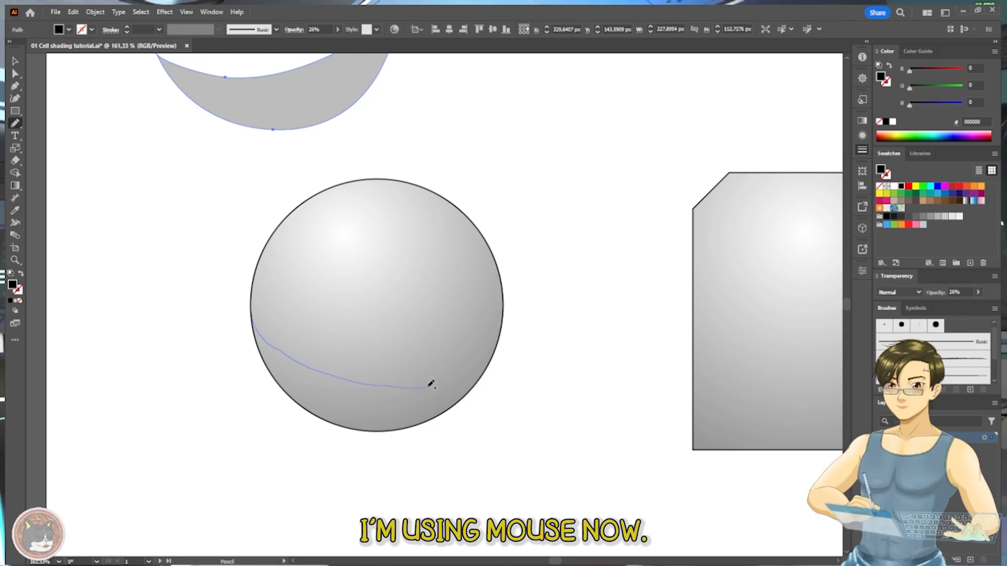
left_click_drag(432, 411, 373, 429)
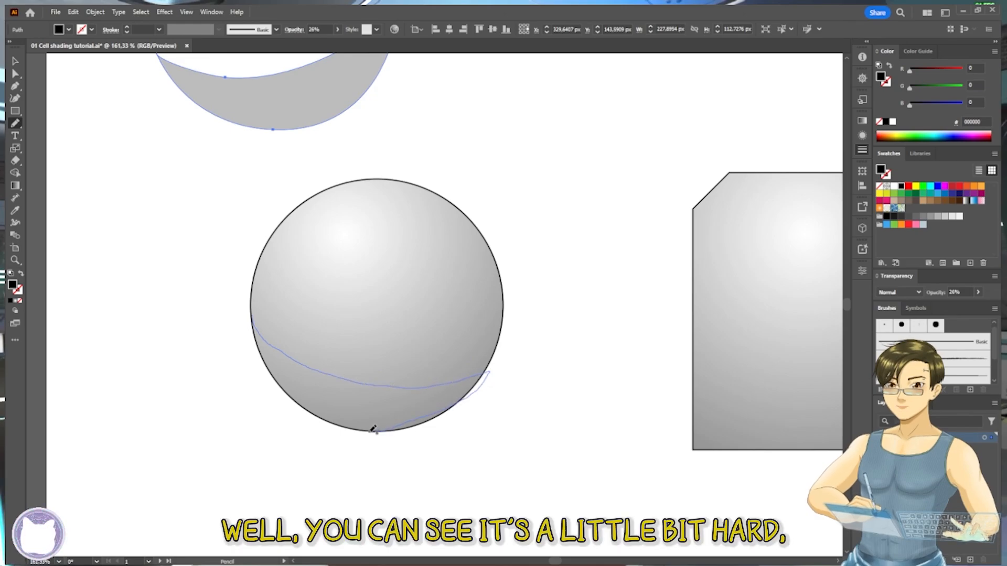
left_click_drag(257, 339, 254, 317)
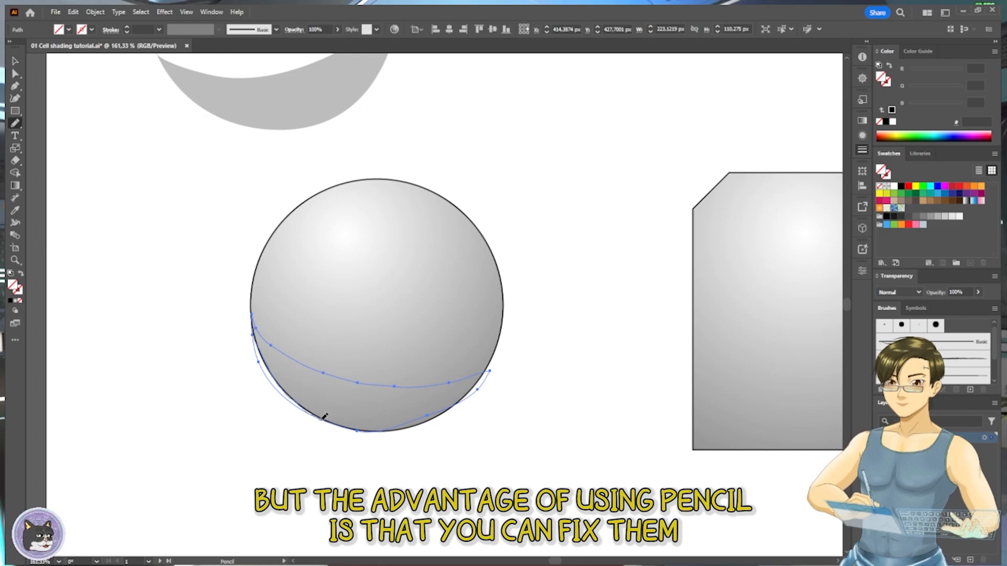
- Redraw the lower edge of the shadow outline with the Pencil tool so it follows the sphere's edge from left to right
scroll(330, 417, "up", 1)
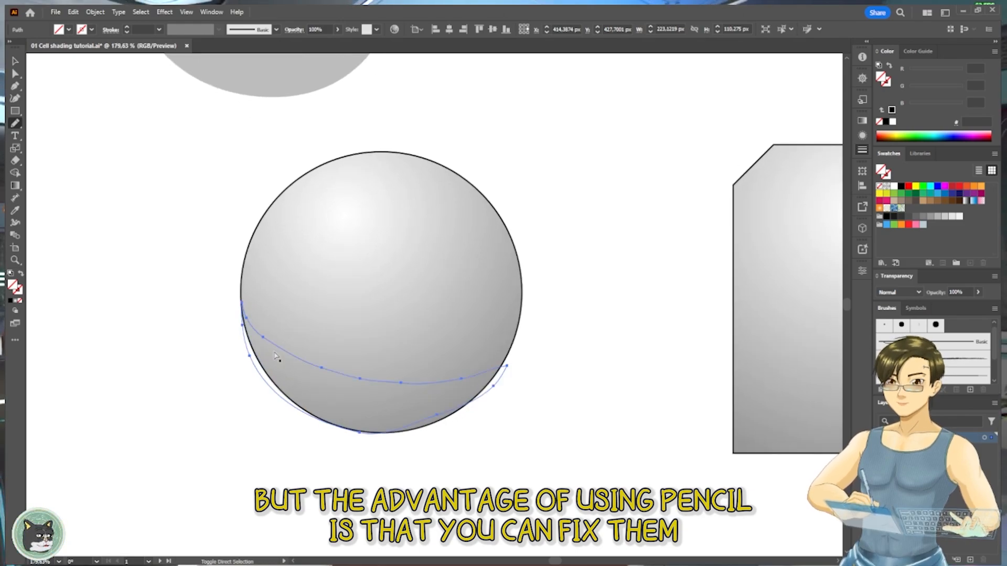
scroll(278, 362, "up", 2)
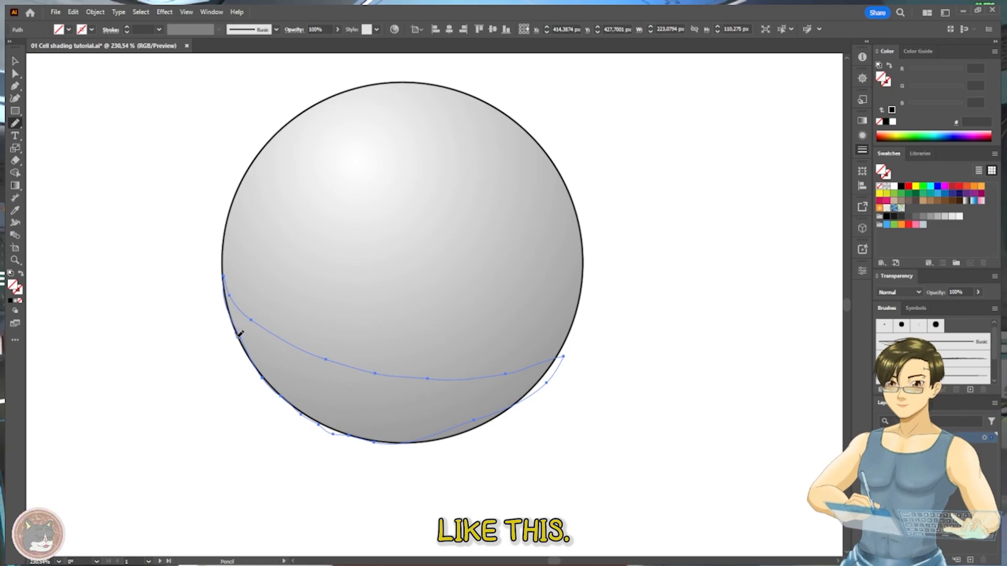
left_click_drag(237, 337, 261, 377)
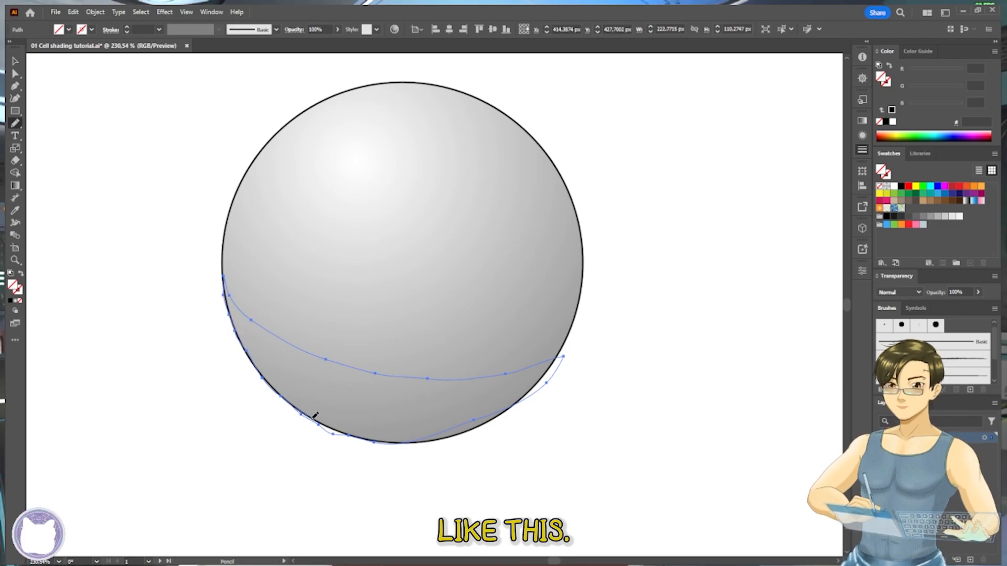
left_click_drag(312, 418, 338, 430)
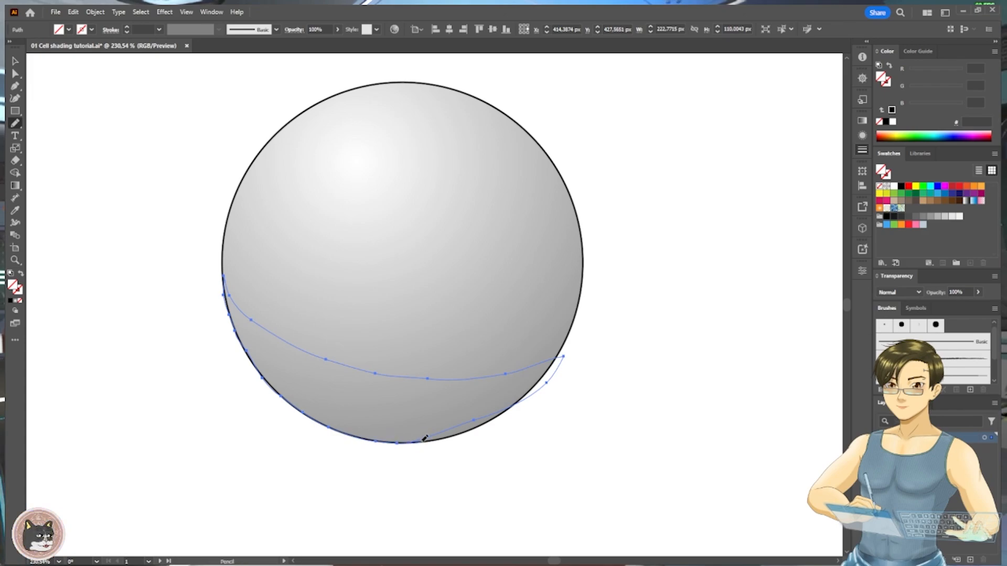
left_click_drag(471, 429, 511, 405)
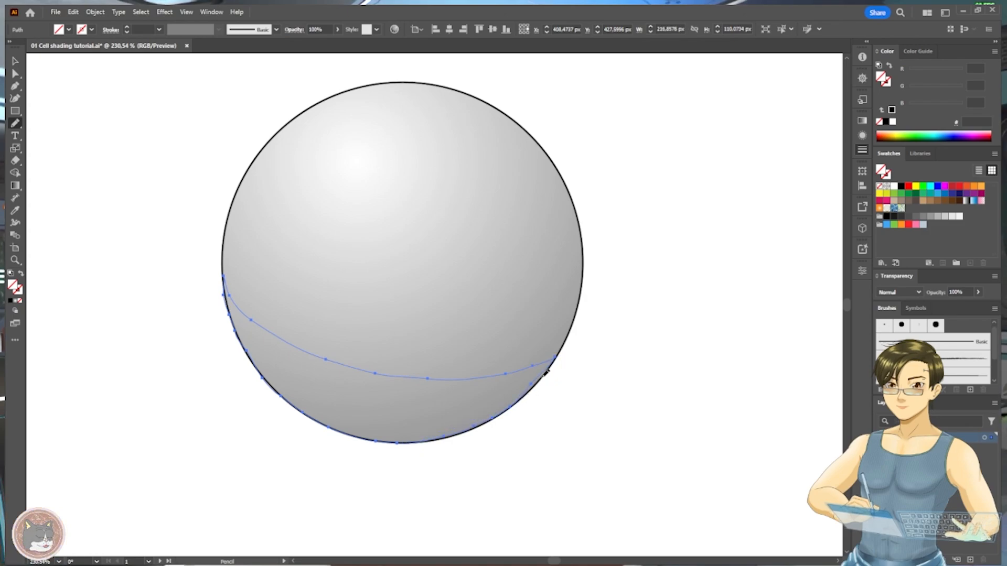
left_click_drag(529, 389, 555, 358)
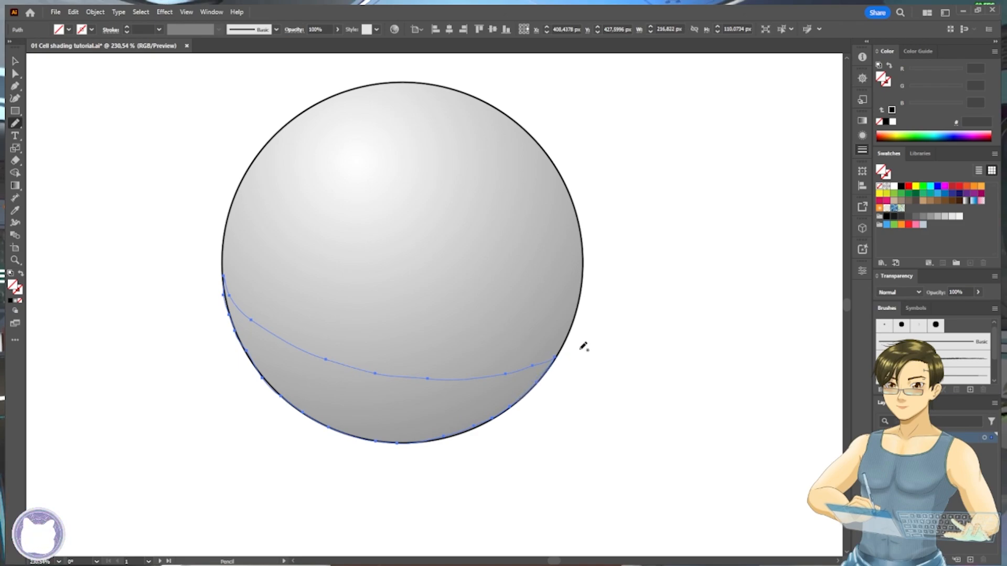
- Apply the black fill and 26% opacity of the first shadow to the pencil-drawn shape with the Eyedropper tool
scroll(569, 317, "down", 1)
scroll(579, 243, "down", 2)
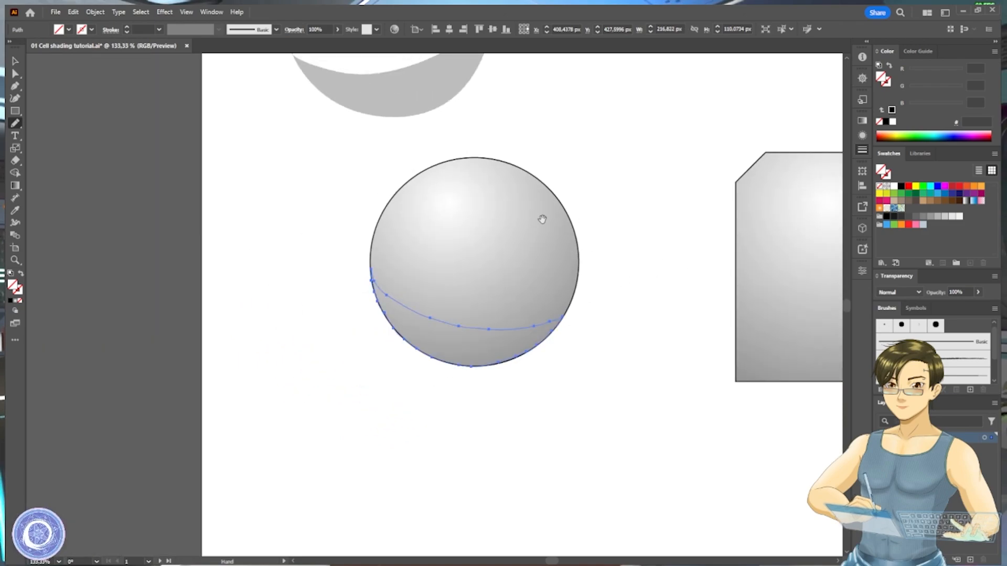
left_click(411, 87)
key("v")
left_click_drag(606, 192, 590, 239)
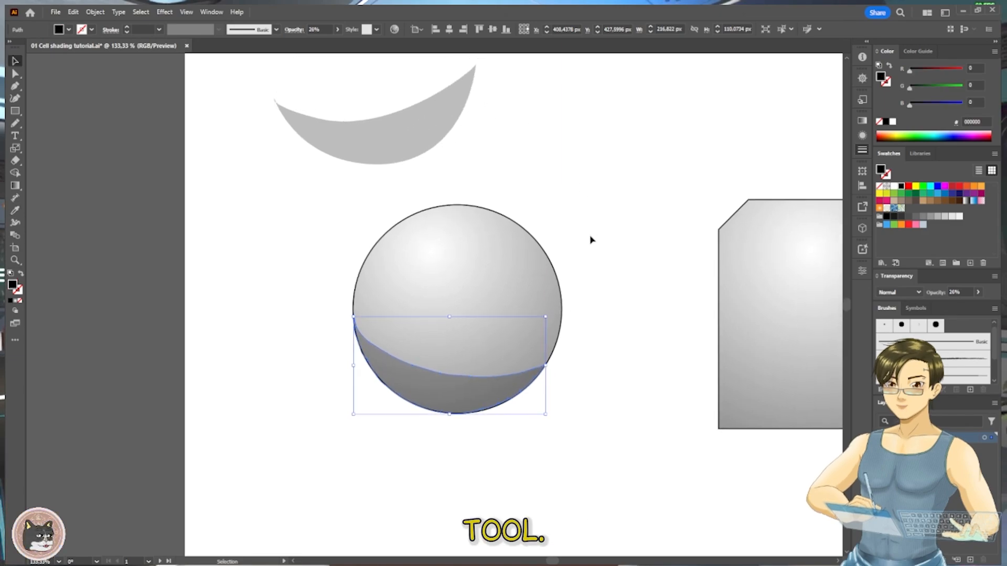
left_click(602, 296)
left_click_drag(618, 285, 573, 344)
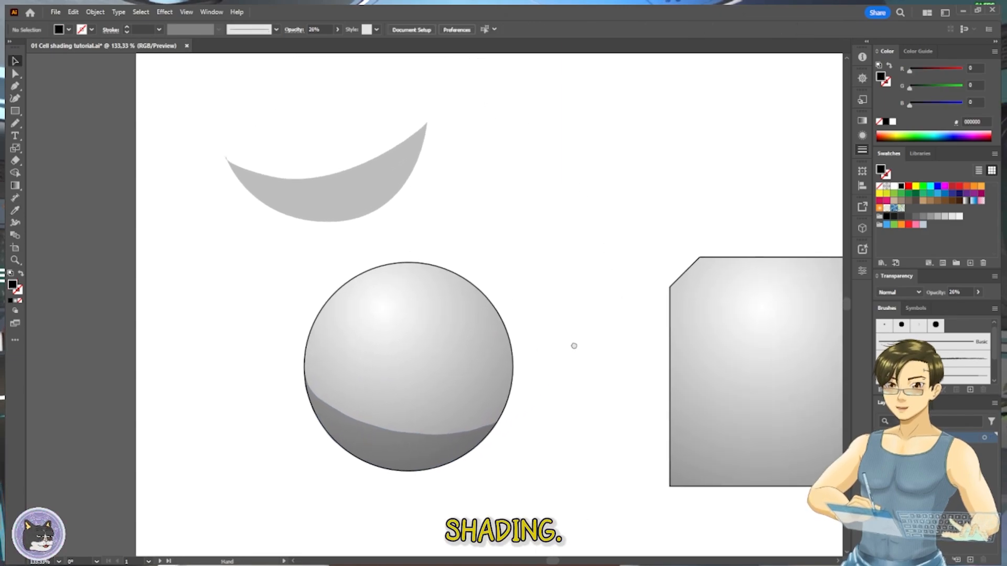
- Shift the white cover bar to expose "3. USE PEN/PENCIL INTERSECT", and move the pencil shadow off the sphere beside the first shadow
left_click_drag(427, 451, 528, 190)
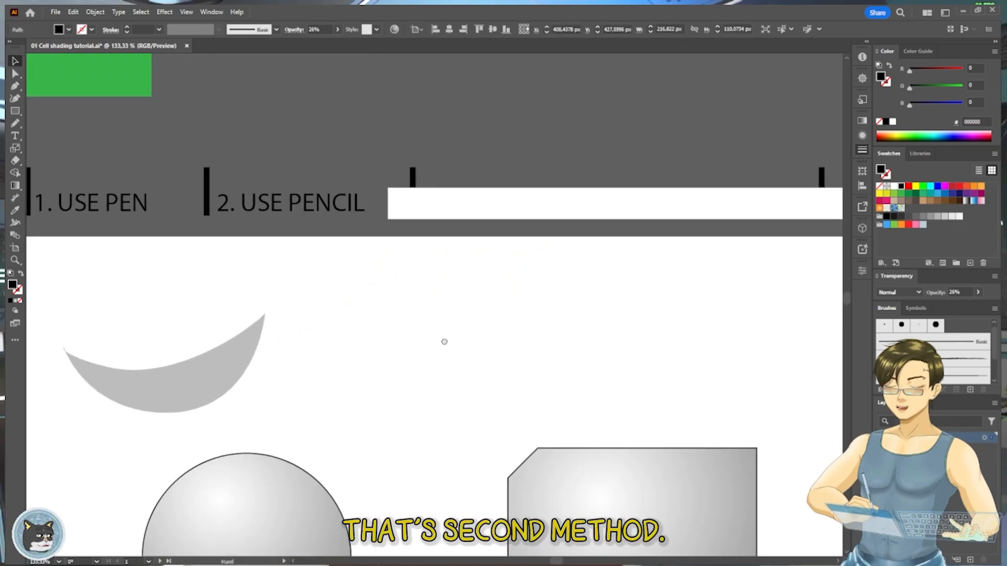
left_click_drag(444, 342, 425, 348)
mouse_move(447, 219)
left_mouse_down()
mouse_move(716, 222)
mouse_move(472, 254)
mouse_move(544, 256)
left_mouse_up()
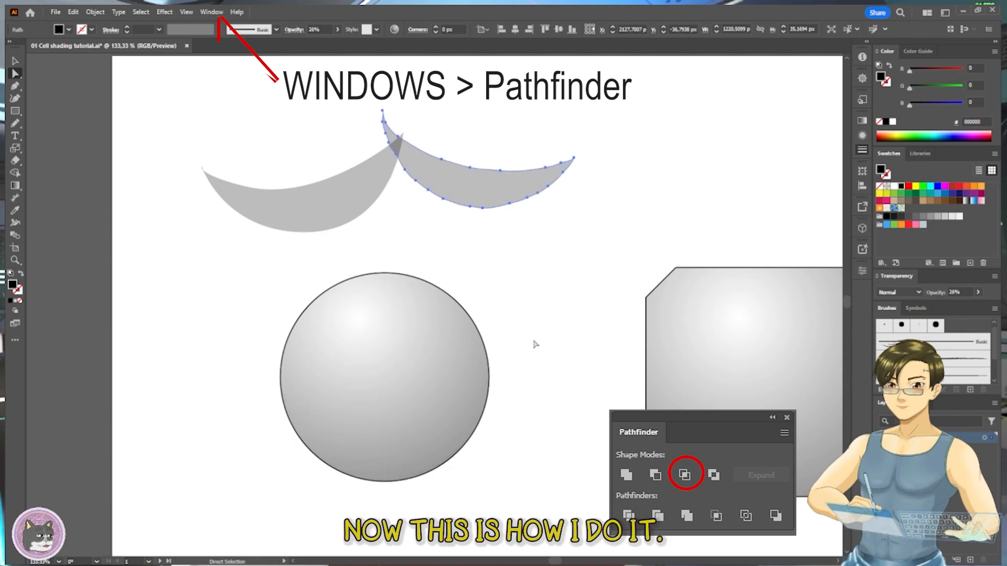
left_click(534, 341)
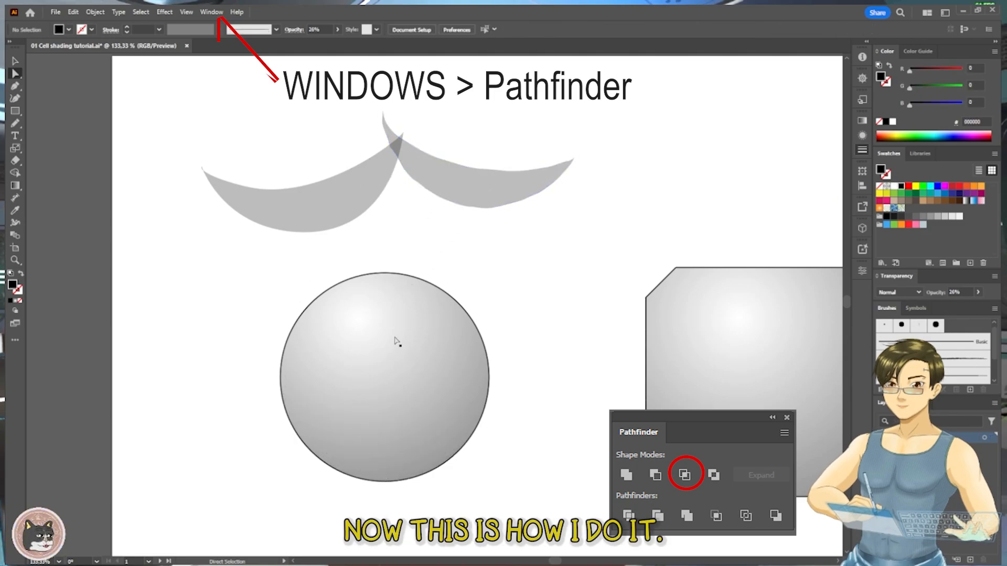
left_click_drag(460, 404, 574, 269)
key("ctrl+z")
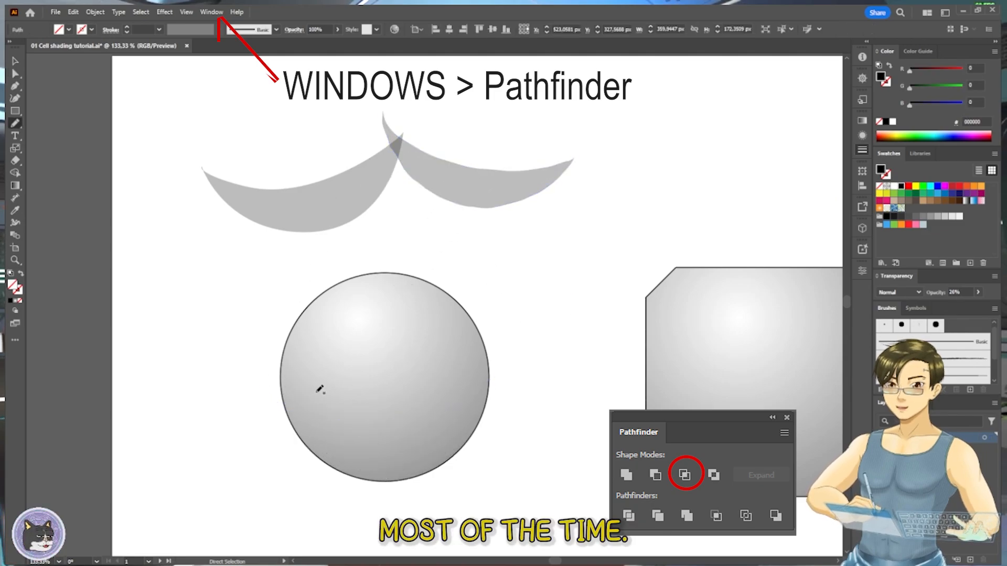
mouse_move(258, 367)
left_mouse_down()
mouse_move(453, 412)
mouse_move(264, 519)
mouse_move(246, 404)
left_mouse_up()
key("ctrl+z")
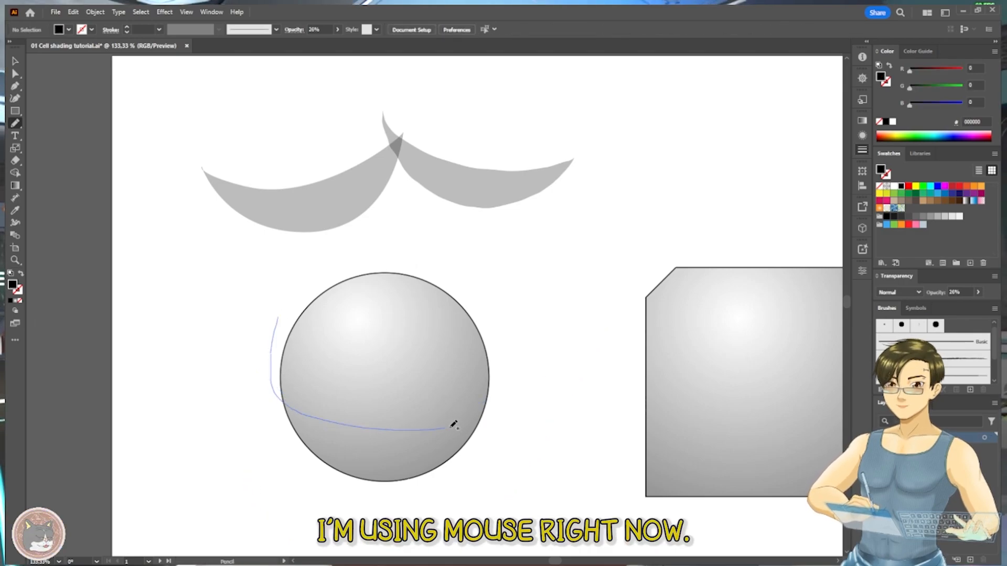
mouse_move(447, 491)
left_mouse_down()
mouse_move(271, 317)
mouse_move(530, 368)
mouse_move(282, 458)
mouse_move(272, 320)
left_mouse_up()
key("ctrl+z")
key("ctrl+z")
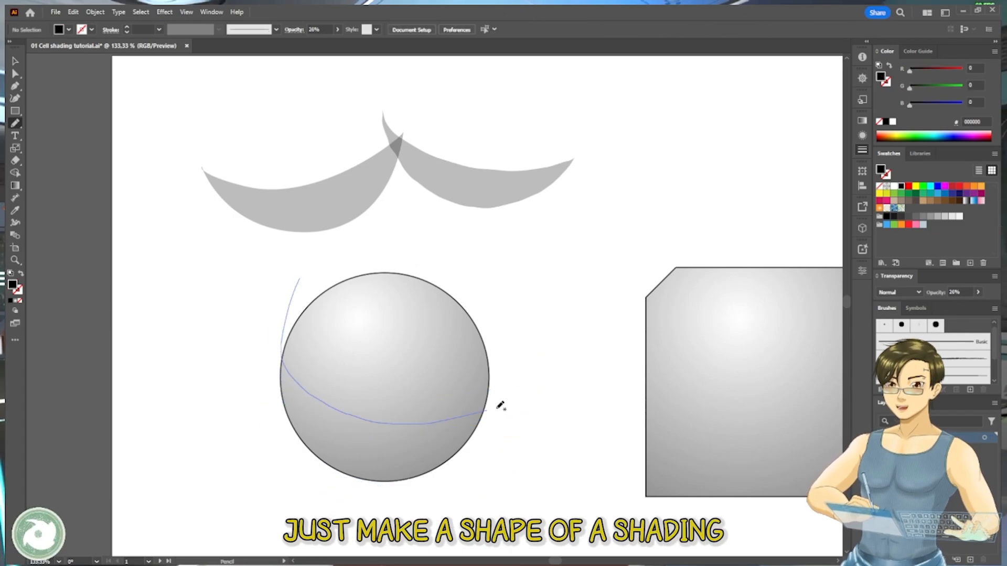
mouse_move(500, 405)
left_mouse_down()
mouse_move(371, 479)
mouse_move(285, 293)
left_mouse_up()
key("ctrl+z")
- Draw a closed freehand shape across the sphere's lower part and around outside it, and sample the existing shadow's black 26% fill
left_click_drag(262, 421, 284, 426)
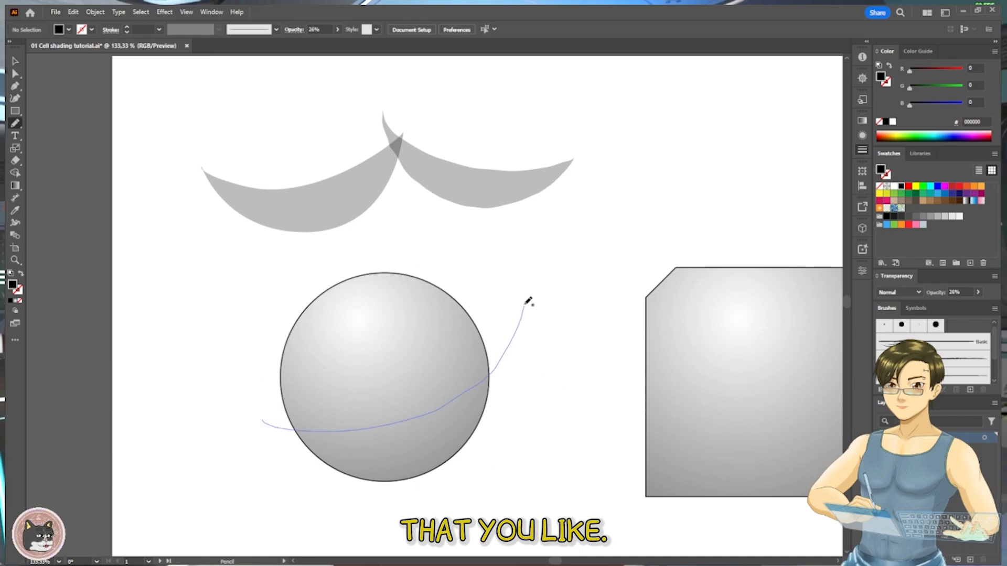
left_click_drag(272, 529, 236, 469)
key("i")
left_click(476, 176)
- Copy the sphere and paste the duplicate in front in the same place
key("a")
left_click(452, 351)
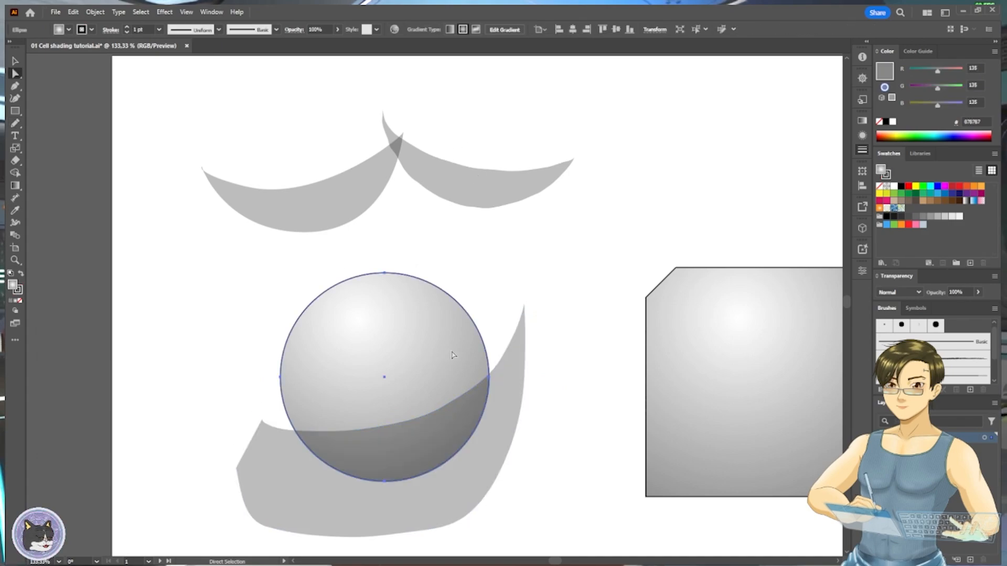
left_click(511, 320)
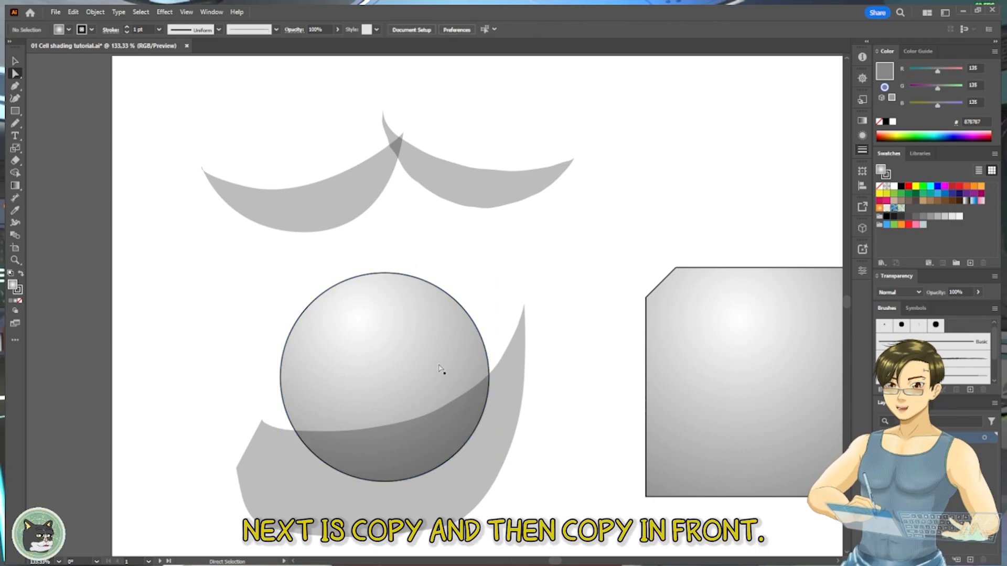
left_click(442, 369)
key("ctrl+c")
left_click(553, 294)
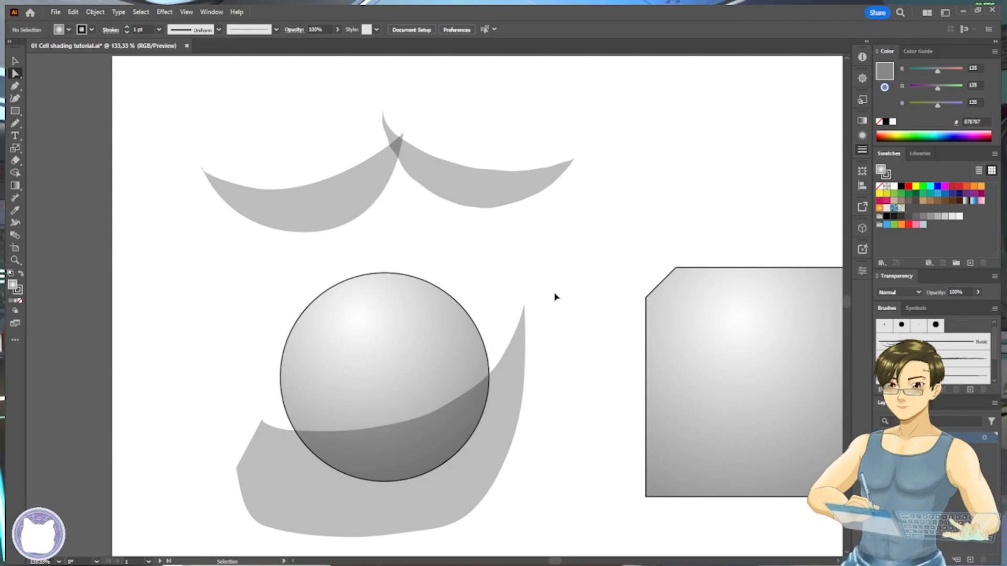
key("ctrl+f")
- Intersect the pasted sphere copy with the freehand shading shape using the Pathfinder
left_click(501, 405, "shift")
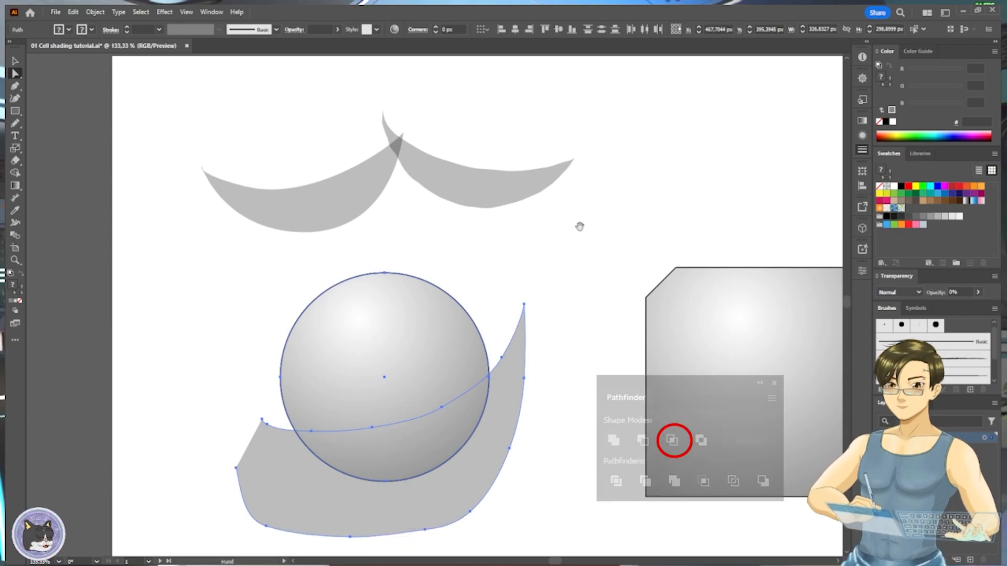
left_click_drag(580, 227, 557, 207)
left_click_drag(557, 208, 504, 276)
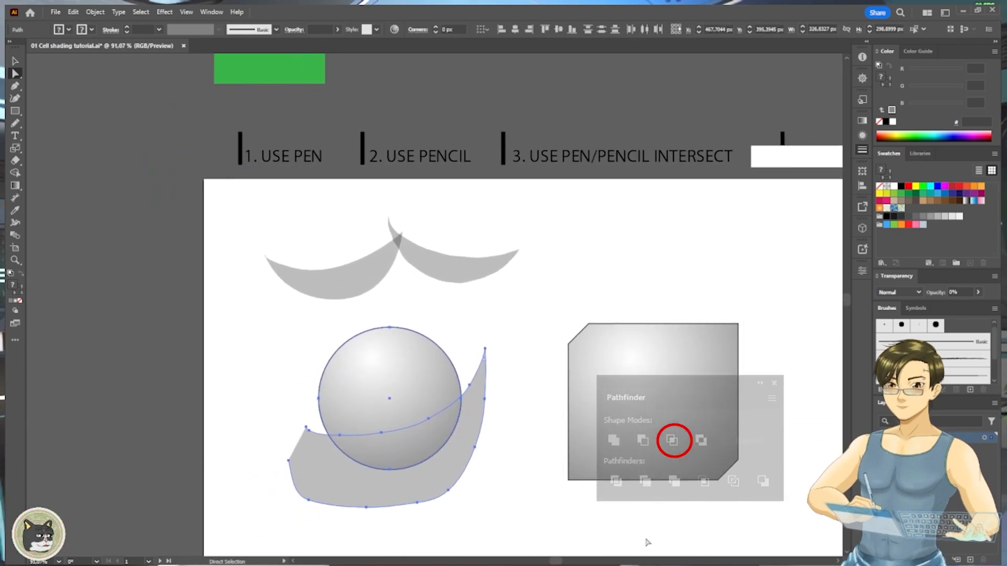
left_click(671, 441)
left_click_drag(458, 410, 542, 379)
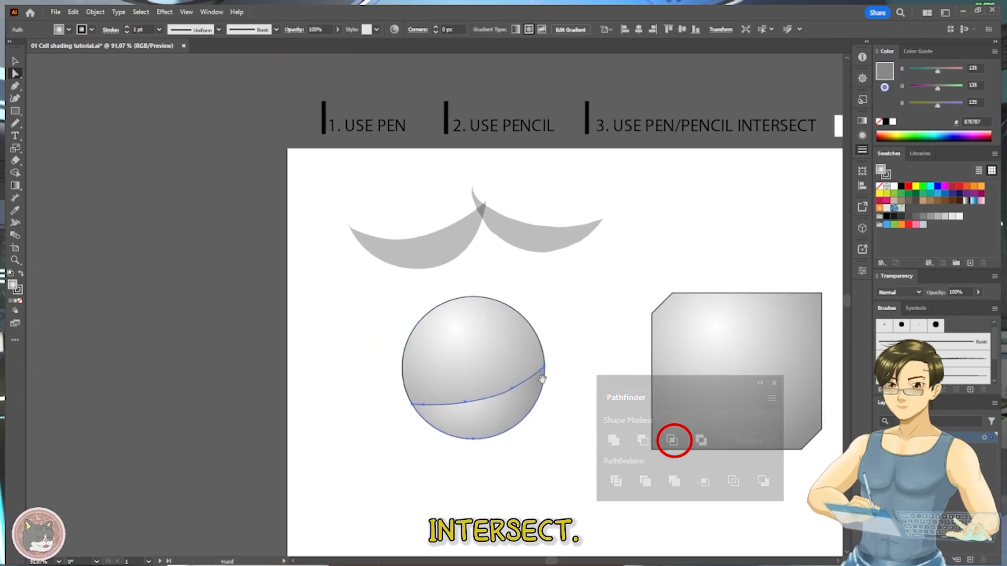
- Give the intersected shape the black fill and 26% opacity of the earlier shadow shapes with the Eyedropper tool
key("i")
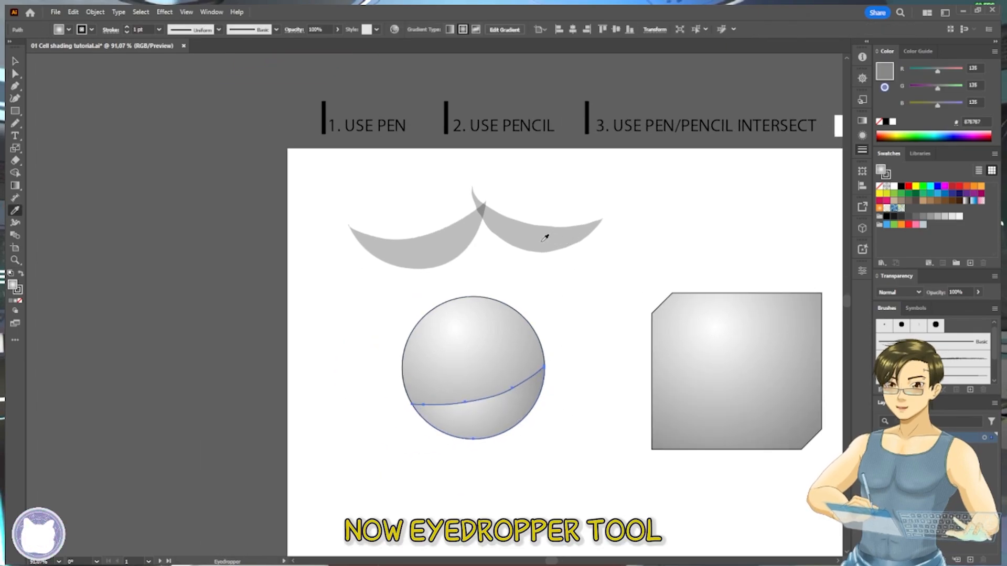
left_click(544, 237)
key("v")
scroll(495, 376, "up", 3)
key("a")
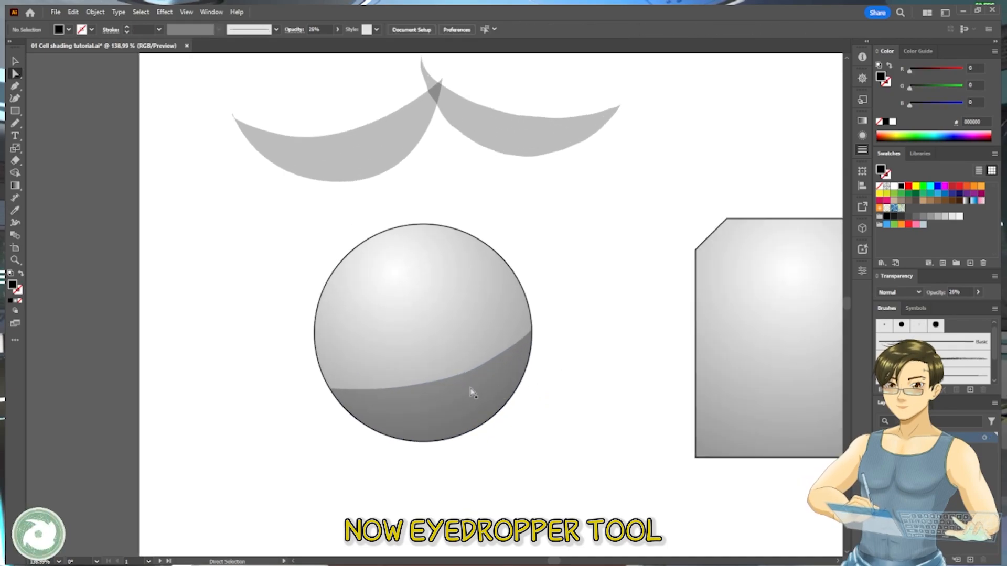
left_click(530, 383)
- Delete surplus anchor points along the upper curve of the intersected shadow
left_click(409, 387)
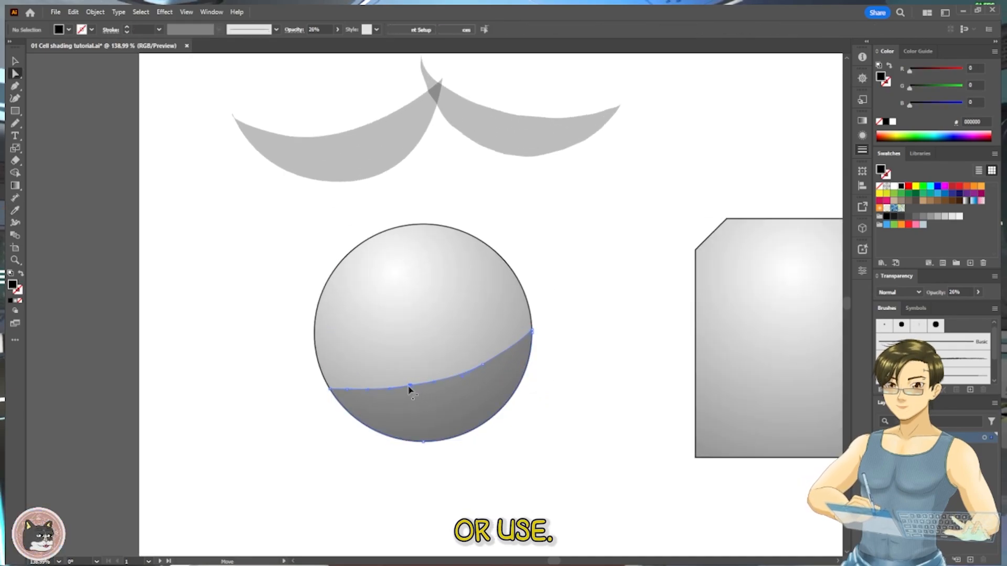
key("minus")
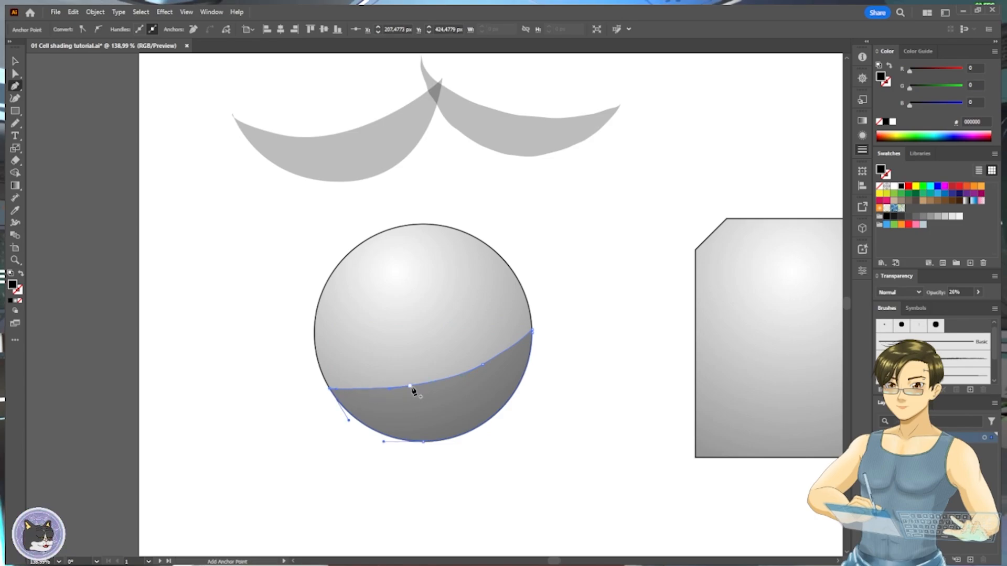
key("v")
key("a")
key("minus")
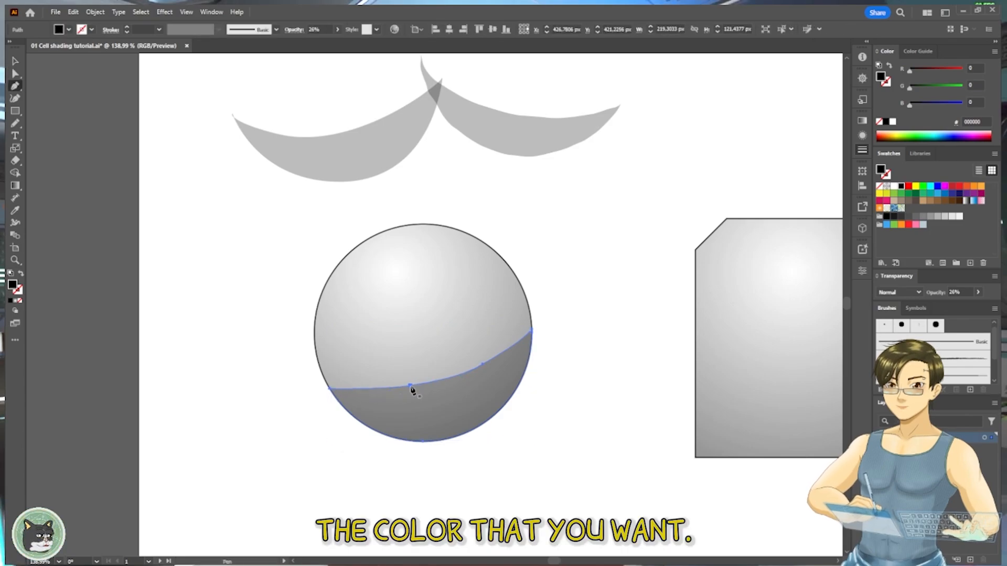
left_click(411, 387)
- Reshape the shadow's upper edge into a smoother, deeper curve by adjusting its segment and the remaining anchor point
key("a")
left_click_drag(460, 376, 391, 407)
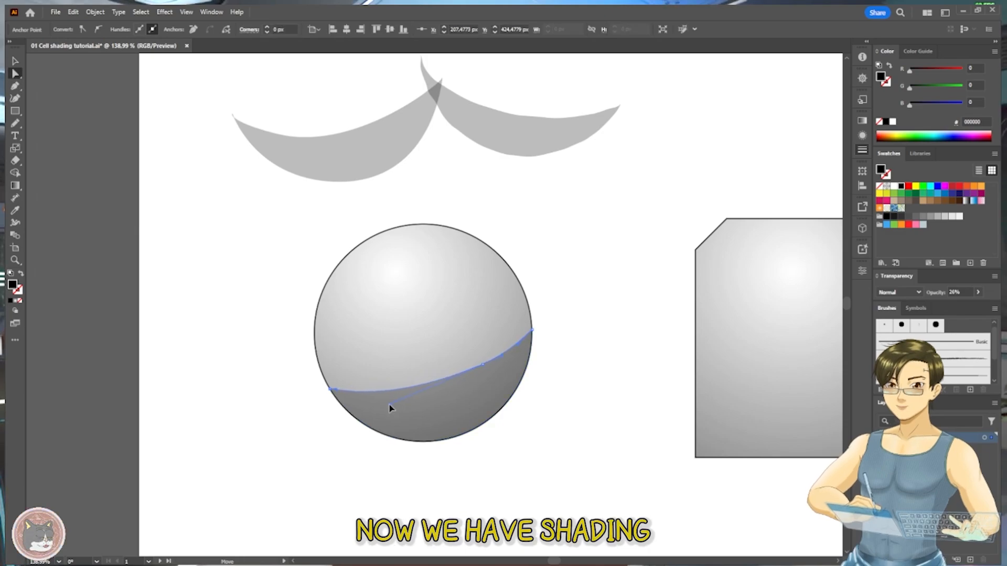
left_click_drag(483, 366, 476, 385)
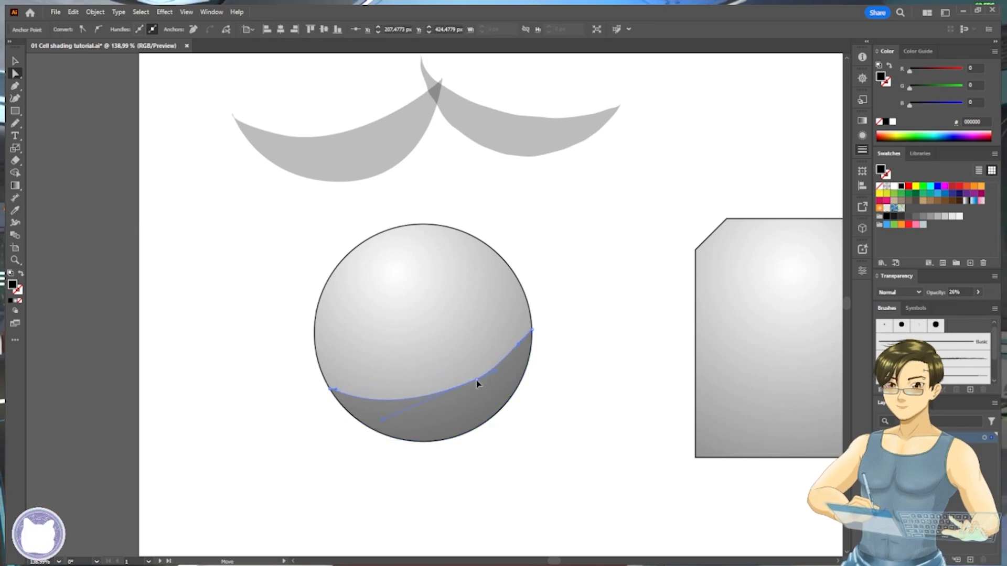
left_click_drag(516, 345, 525, 351)
key("ctrl+z")
left_click(531, 331)
left_click(611, 318)
- Shift the white cover bar to expose the fourth method's heading, and move the intersected shadow off the sphere to its lower left
left_click_drag(618, 316, 527, 363)
left_click_drag(597, 238, 517, 253)
left_click_drag(602, 202, 559, 331)
left_click_drag(785, 264, 684, 276)
left_click_drag(314, 365, 508, 276)
left_click(456, 314)
left_click_drag(388, 400, 541, 304)
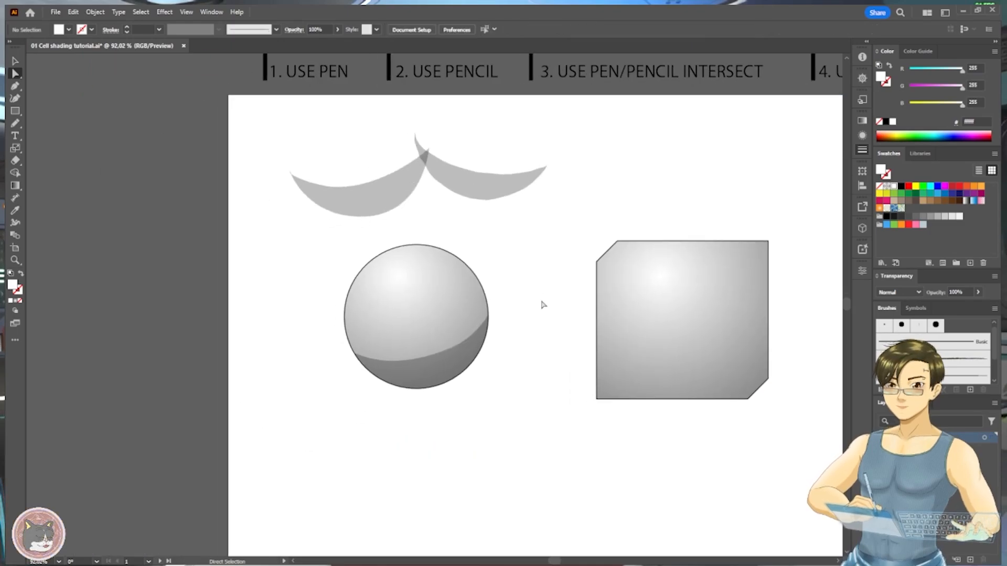
left_click_drag(443, 374, 279, 408)
left_click(532, 303)
- Draw a closed freehand shadow shape with the Pencil tool, curving through the sphere's lower half and extending beyond its outline, filled black at 26% opacity
key("n")
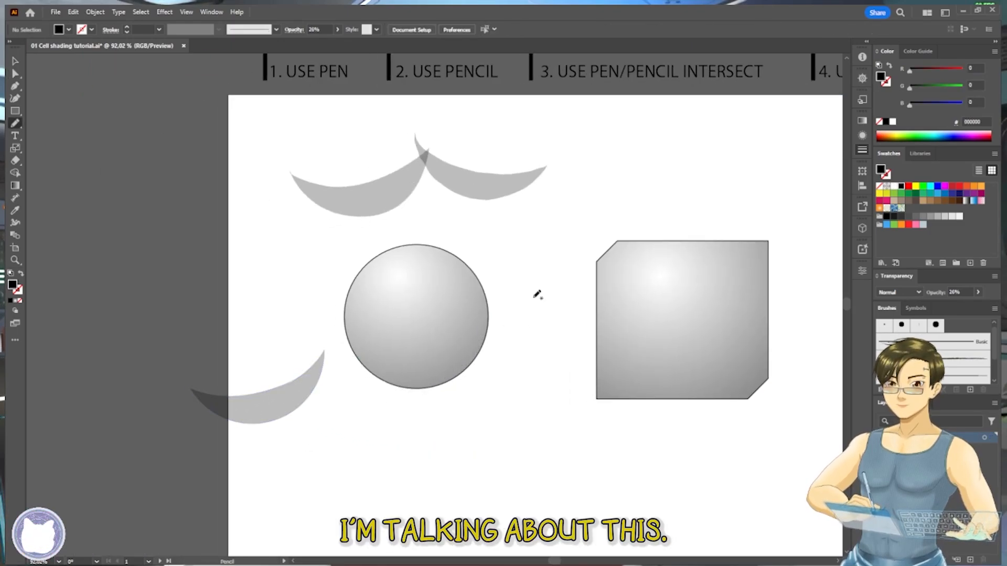
left_click_drag(326, 311, 480, 310)
key("ctrl+z")
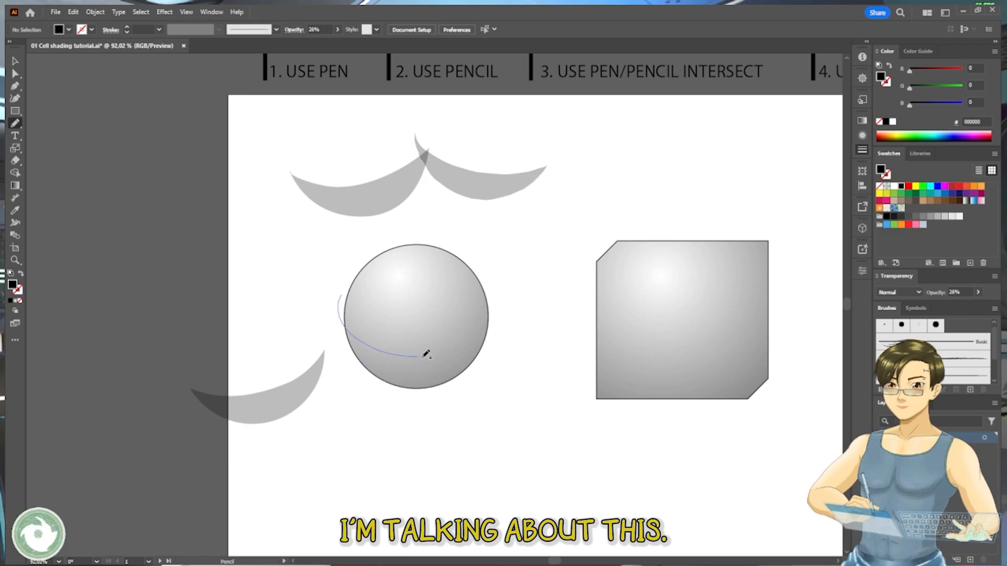
left_click_drag(450, 425, 341, 296)
key("i")
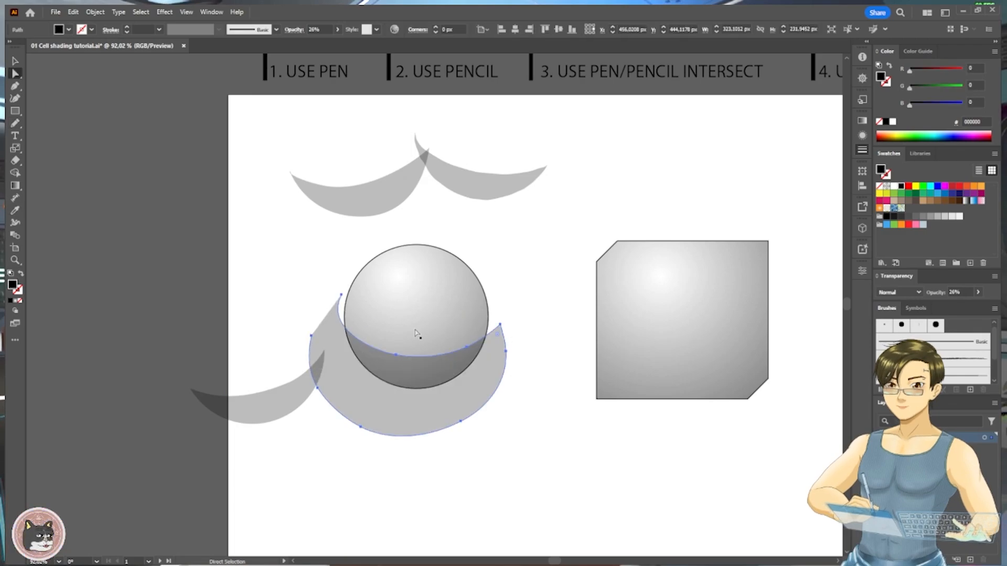
- Clip the freehand shadow shape to the sphere with a clipping mask made from a copy of the sphere pasted in front
left_click(409, 334)
key("ctrl+c")
left_click(546, 264)
key("ctrl+f")
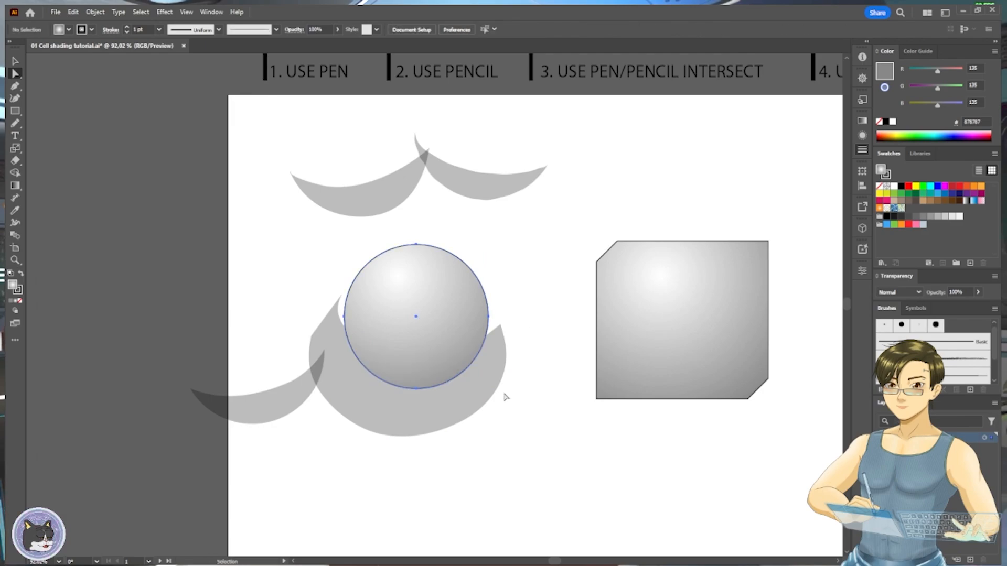
left_click(506, 356, "shift")
key("ctrl+7")
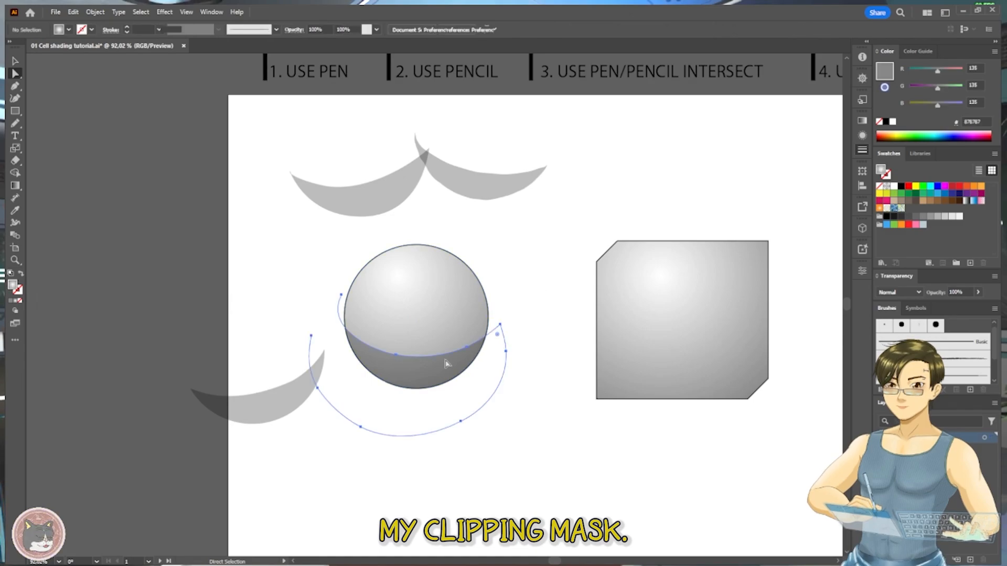
- Reshape the masked shadow path with the Pencil tool, redrawing its lower-left side and both ends of its upper edge around the sphere's outline
left_click_drag(338, 326, 344, 316)
left_click_drag(329, 399, 345, 416)
key("ctrl+z")
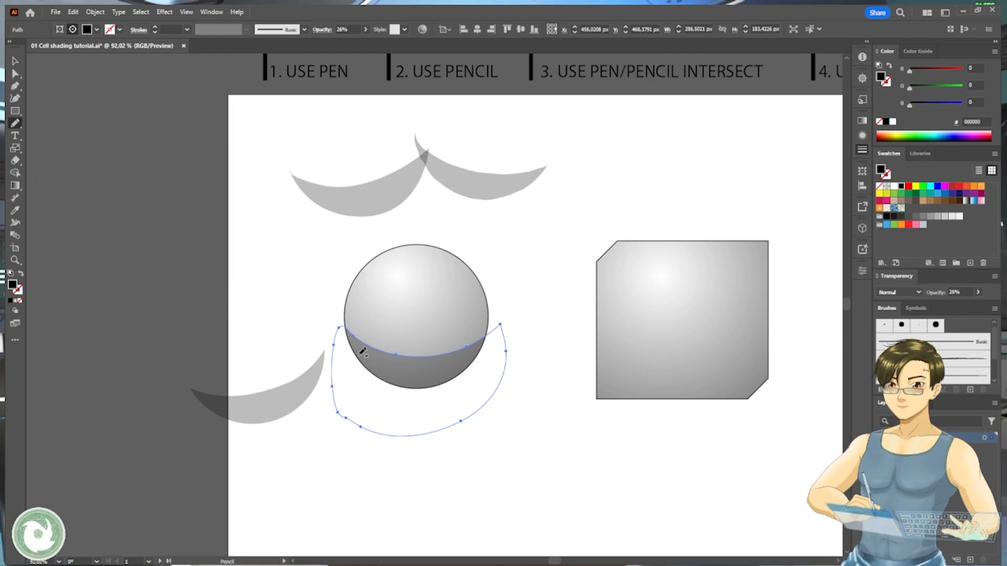
mouse_move(351, 273)
left_mouse_down()
mouse_move(352, 322)
mouse_move(387, 358)
mouse_move(373, 336)
left_mouse_up()
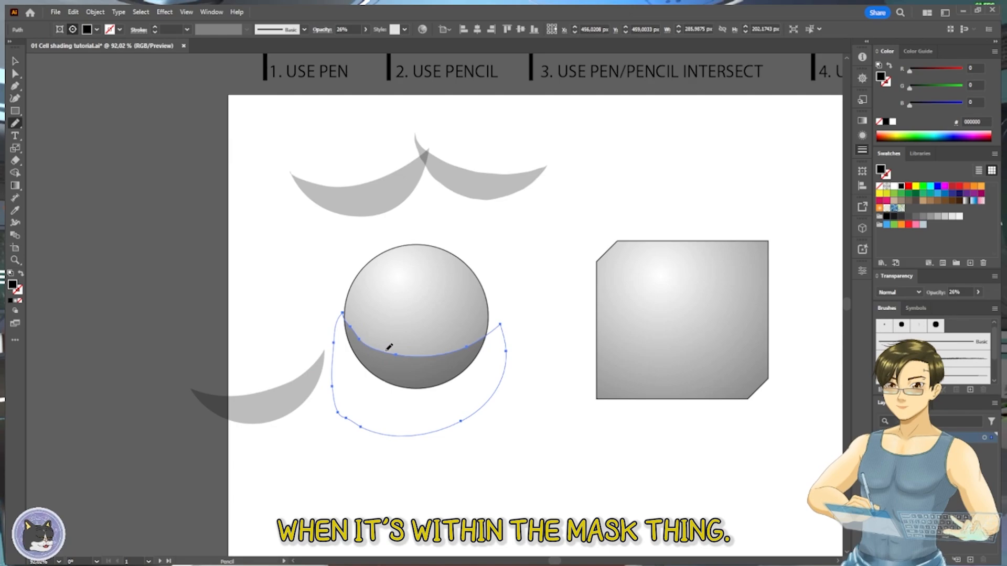
left_click_drag(494, 305, 487, 339)
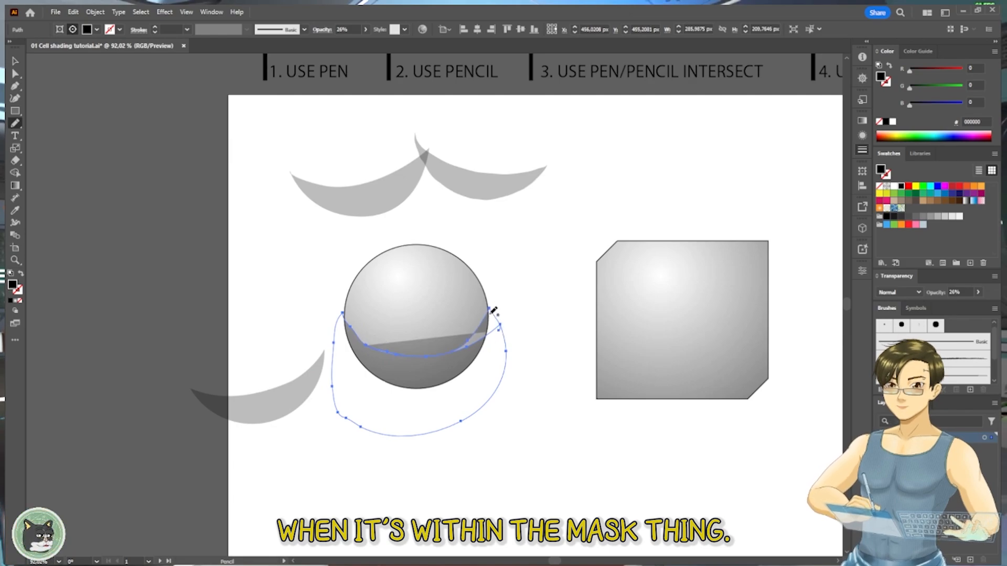
key("ctrl+z")
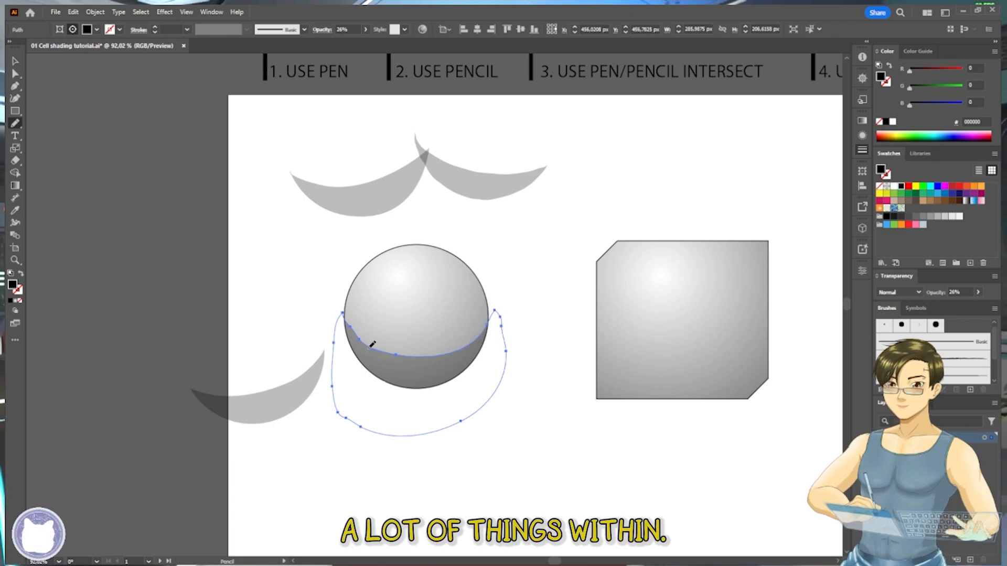
- Rotate the freehand shadow path counterclockwise inside its clipping mask so that its upper edge slopes up toward the sphere's right side
key("a")
left_click(482, 362)
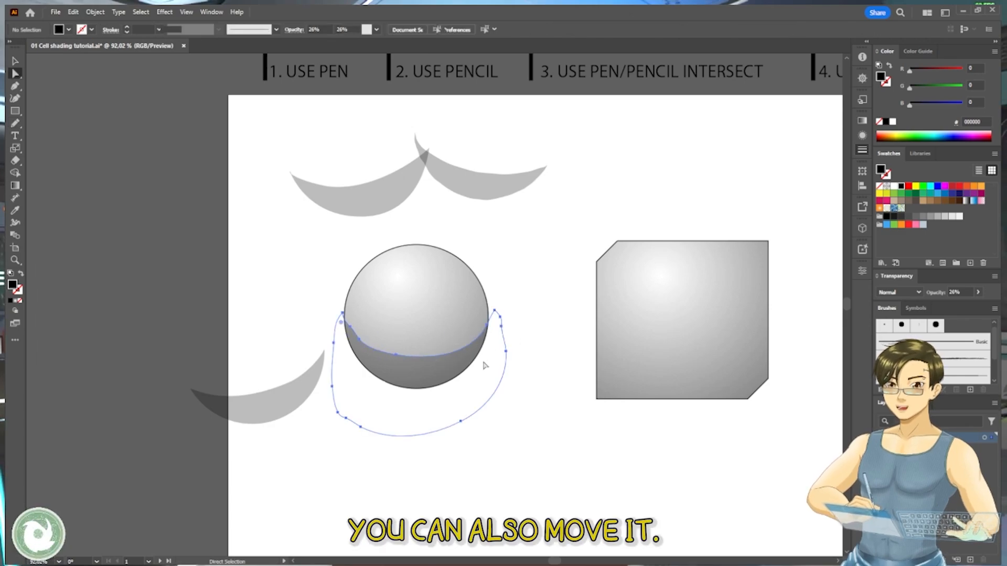
key("r")
left_click_drag(513, 356, 524, 308)
key("v")
left_click_drag(454, 361, 471, 373)
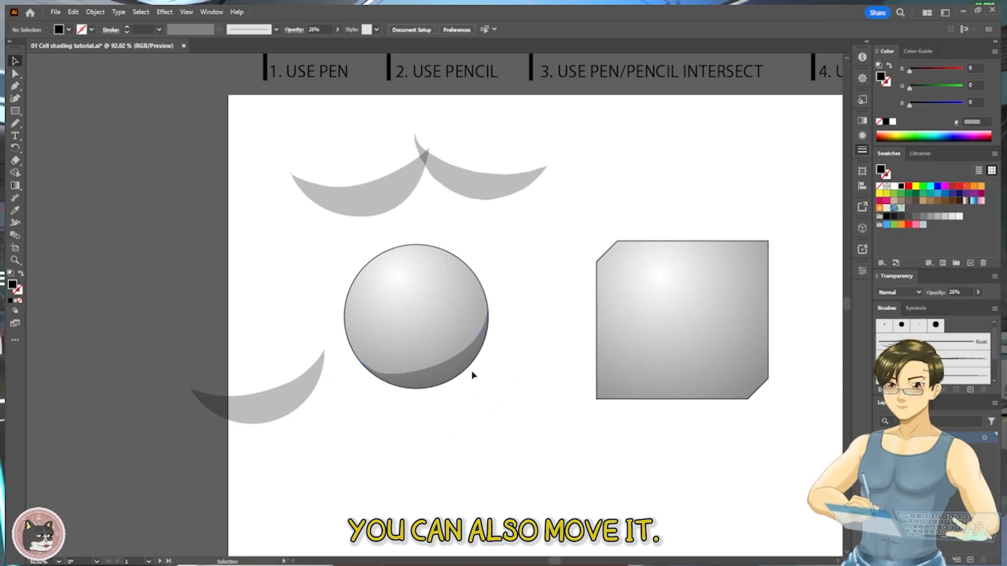
- Rotate the whole clipping group further counterclockwise so that the shadow covers the sphere's lower-right edge
left_click(470, 362)
key("r")
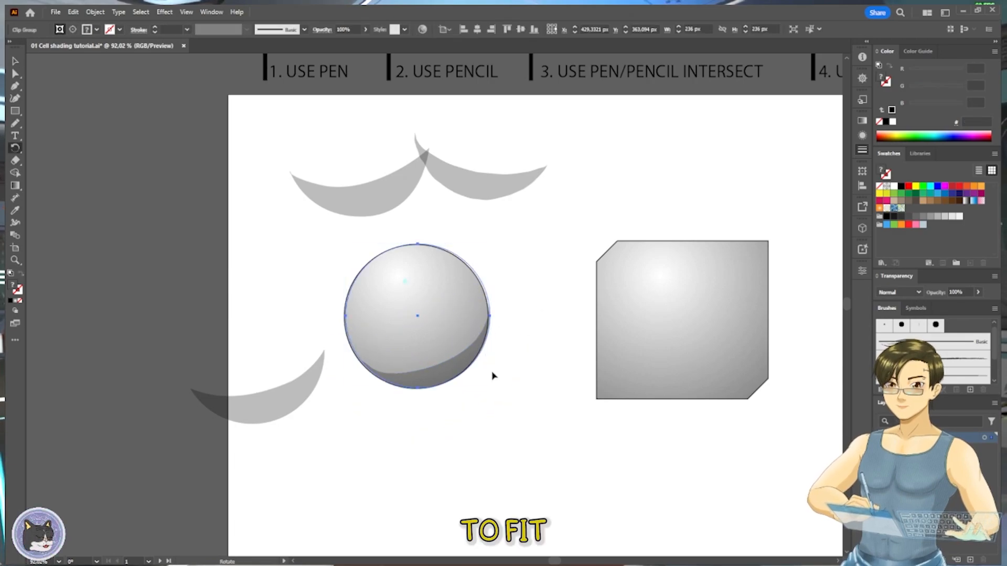
left_click_drag(486, 418, 549, 347)
key("v")
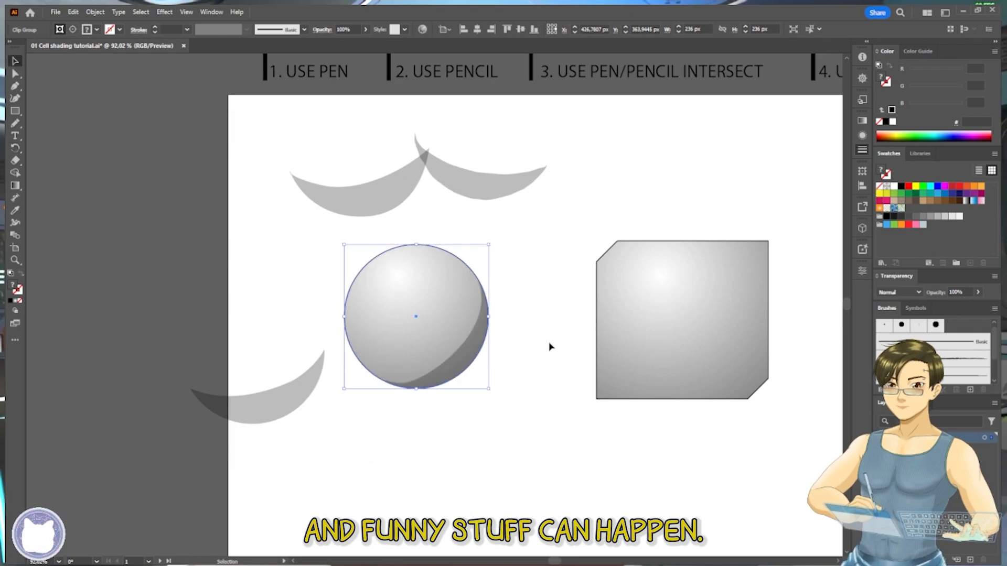
left_click(549, 346)
- Shift the white cover bar below the artboard to expose the fifth method's heading
left_click_drag(566, 277, 402, 284)
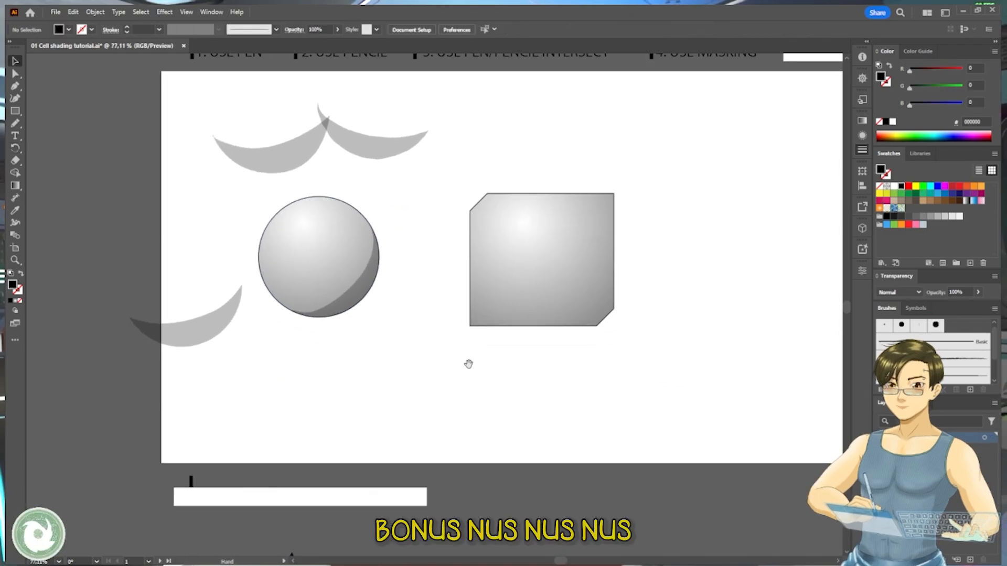
left_click_drag(468, 364, 549, 259)
left_click_drag(415, 391, 465, 449)
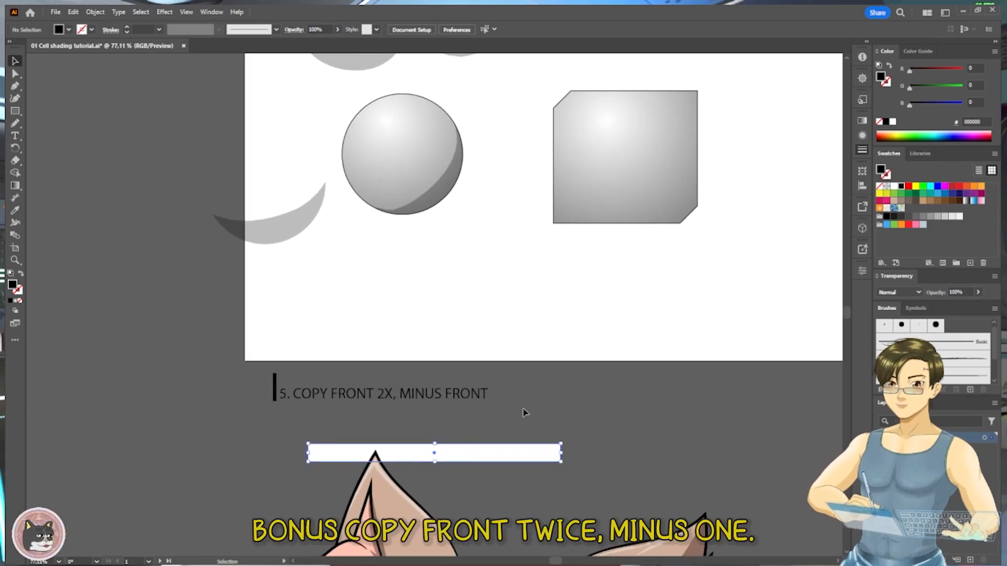
scroll(493, 314, "up", 3)
- Move the masked shadow group off the sphere to the lower left, beyond the artboard's edge
key("a")
left_click(461, 297)
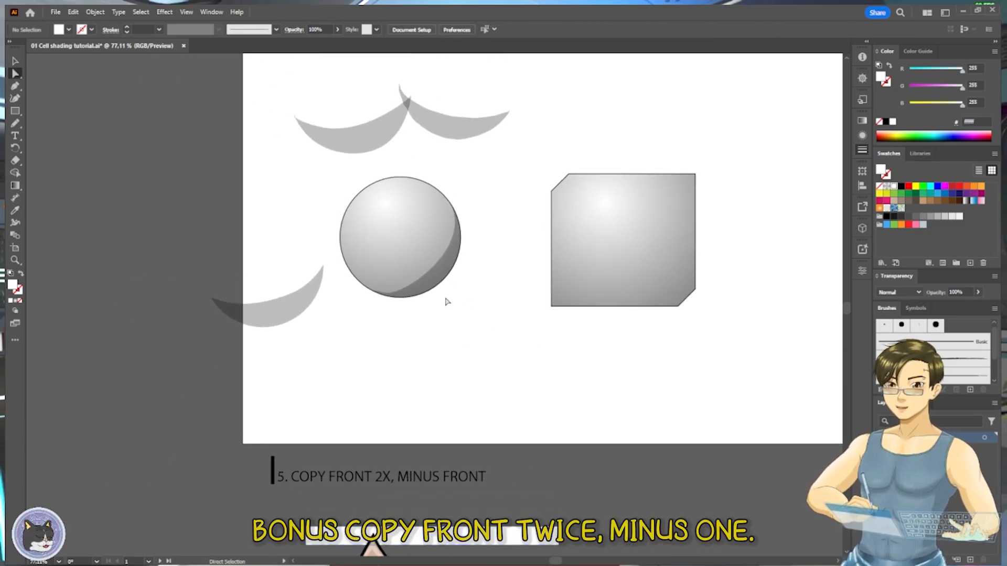
left_click_drag(443, 274, 264, 276)
key("ctrl+z")
left_click(487, 355)
key("v")
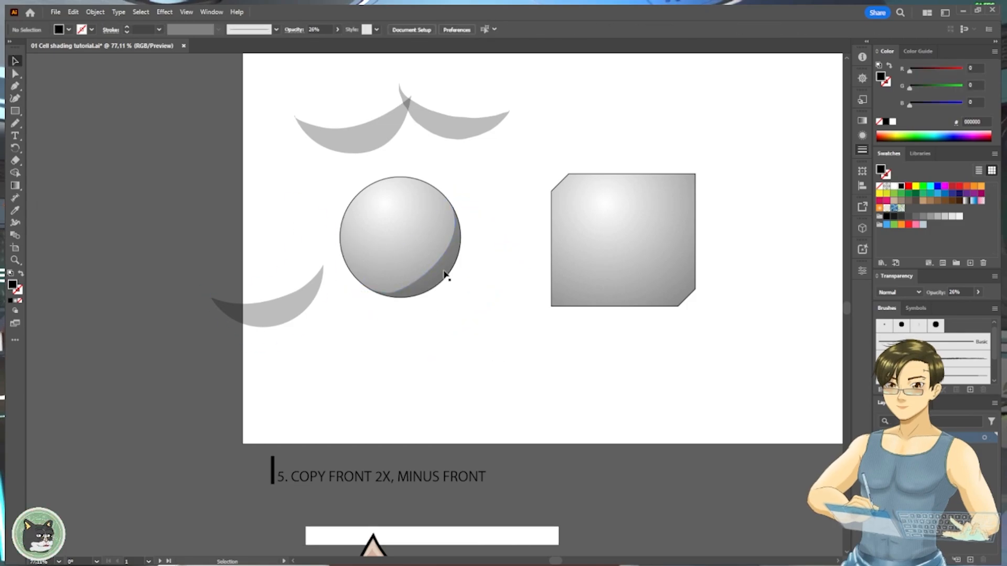
left_click_drag(445, 276, 215, 423)
- Copy the sphere and paste two copies in front of it in the same place
left_click(445, 245)
key("a")
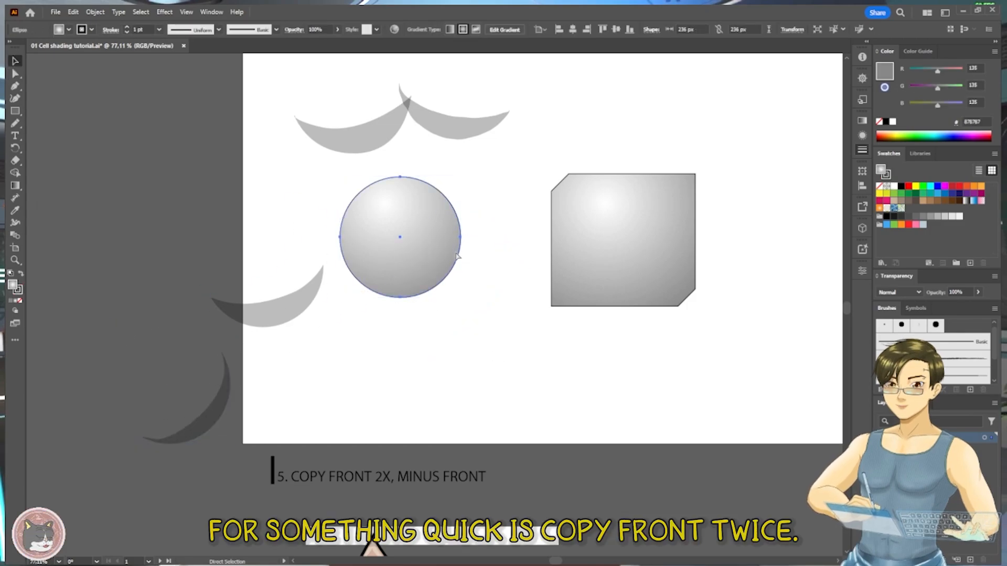
key("v")
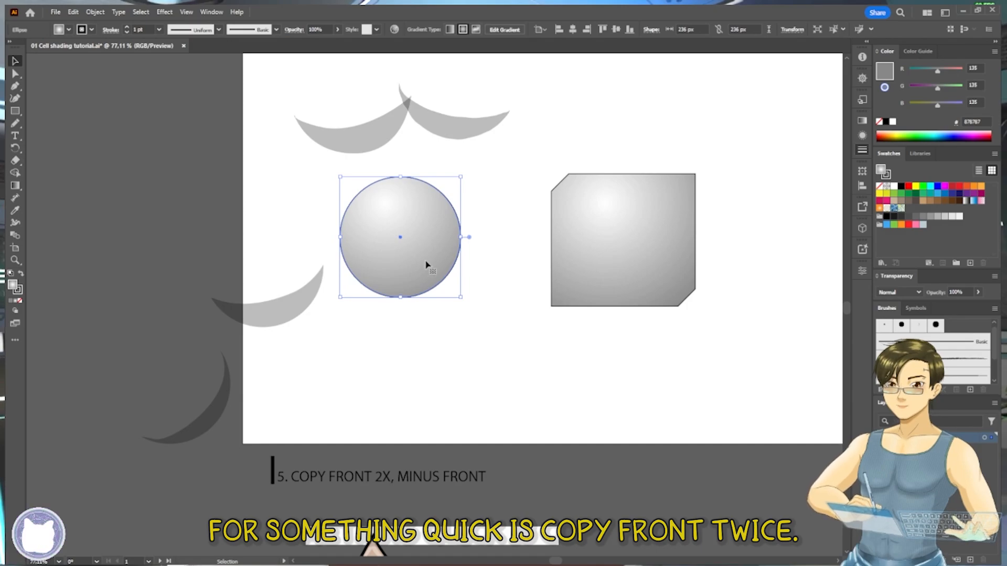
key("ctrl+c")
key("ctrl+f")
key("ctrl+f")
- Try moving the front sphere copy off the stack to reveal the copies beneath it
left_click(479, 338)
left_click_drag(423, 264, 411, 411)
key("a")
key("ctrl+z")
key("ctrl+z")
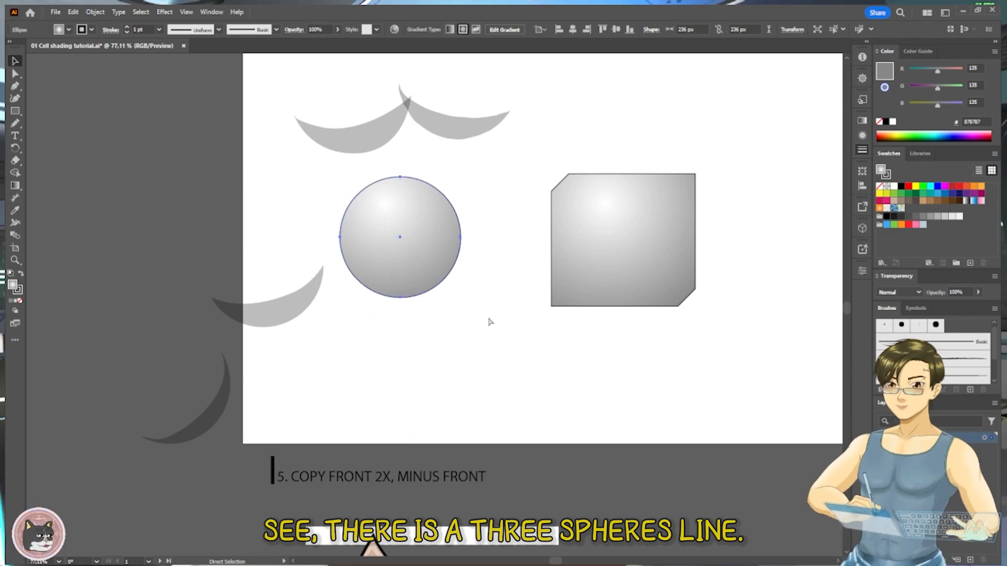
- Offset the front sphere copy up and slightly left, and subtract it from the copy beneath with Pathfinder Minus Front
left_click_drag(418, 265, 413, 257)
left_click(423, 297, "shift")
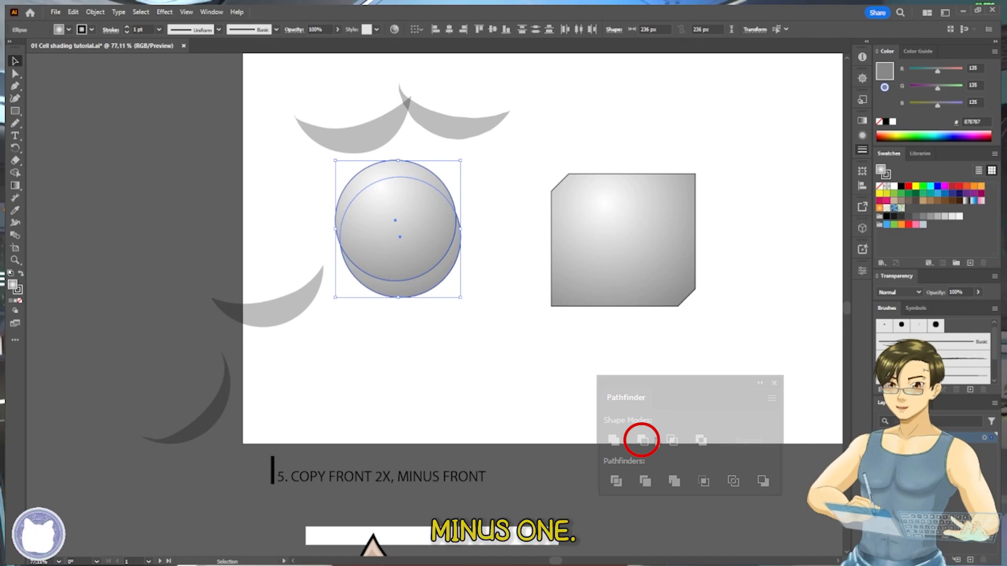
left_click(654, 439)
left_click(499, 358)
left_click_drag(435, 271, 436, 271)
key("ctrl+z")
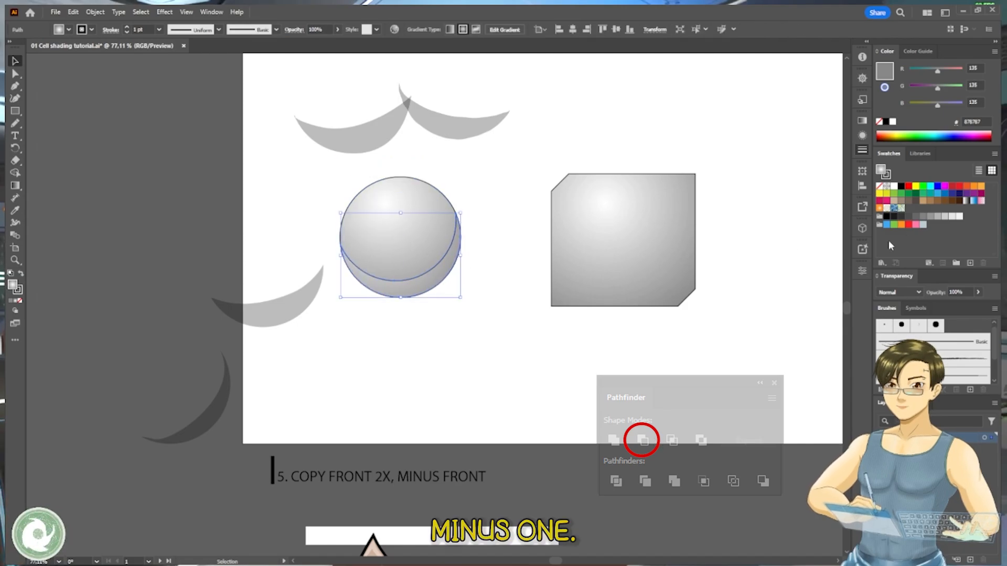
- Fill the crescent left by the subtraction with black and lower its opacity to 32%
left_click(901, 186)
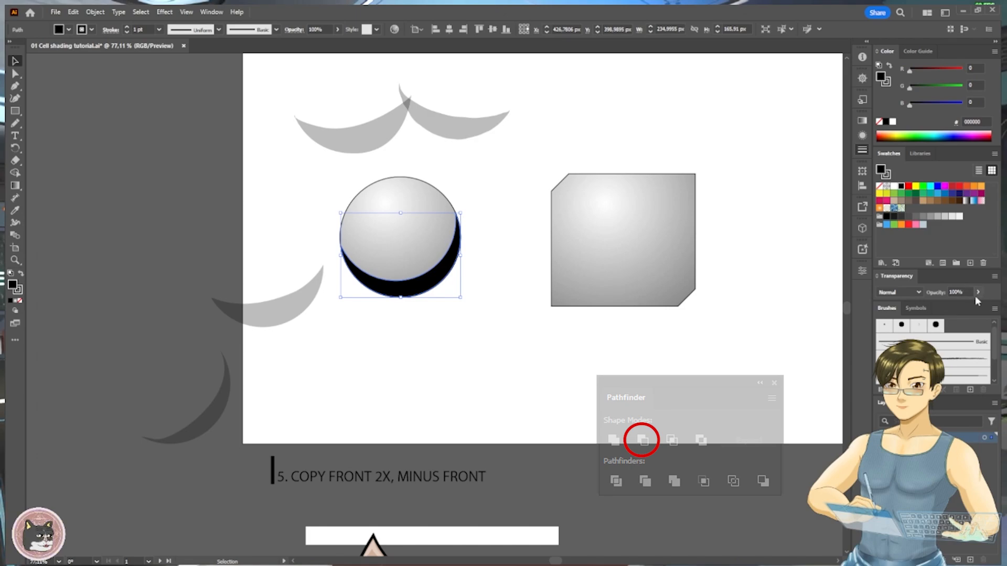
left_click_drag(976, 301, 950, 305)
left_click(445, 339)
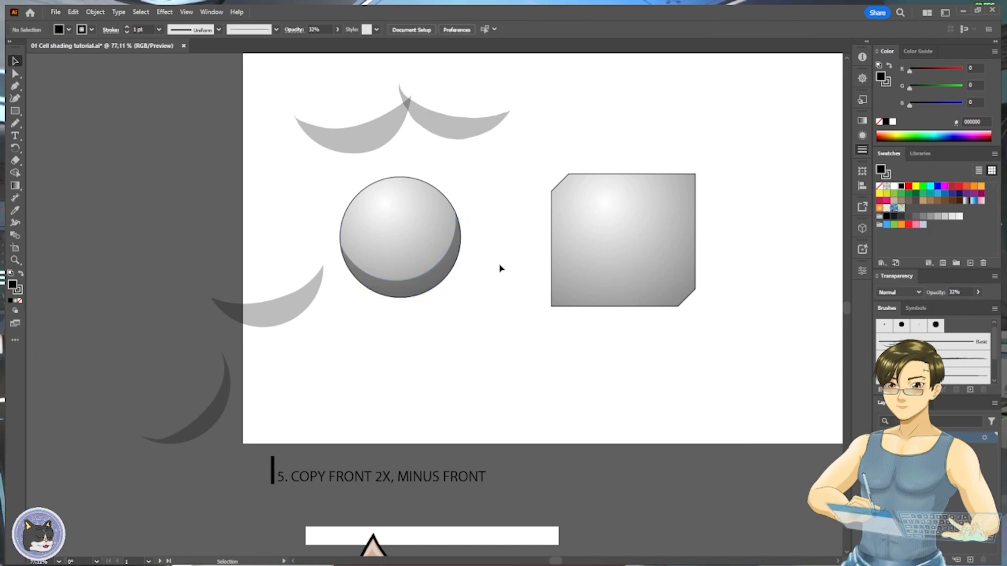
left_click_drag(499, 268, 479, 328)
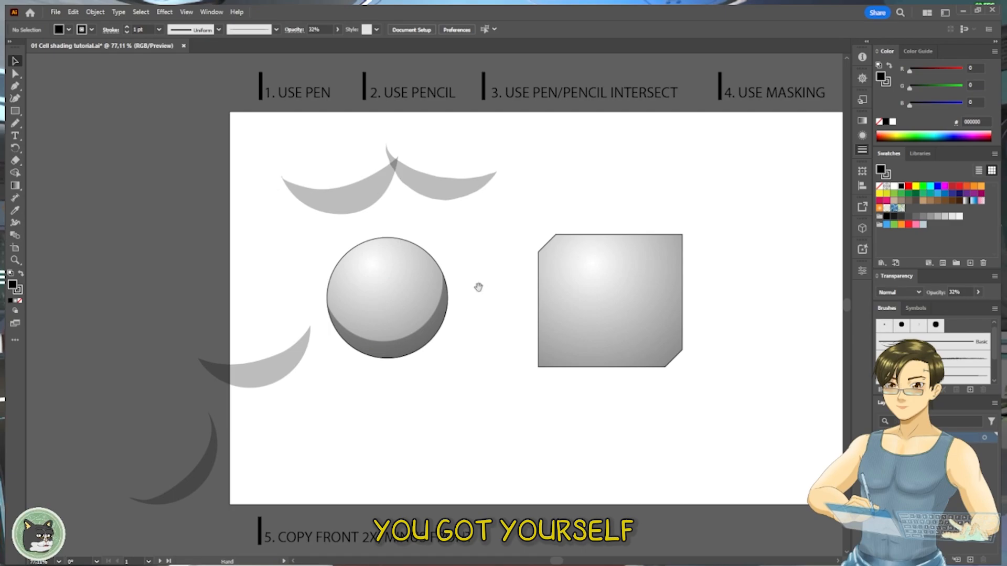
left_click_drag(477, 287, 572, 291)
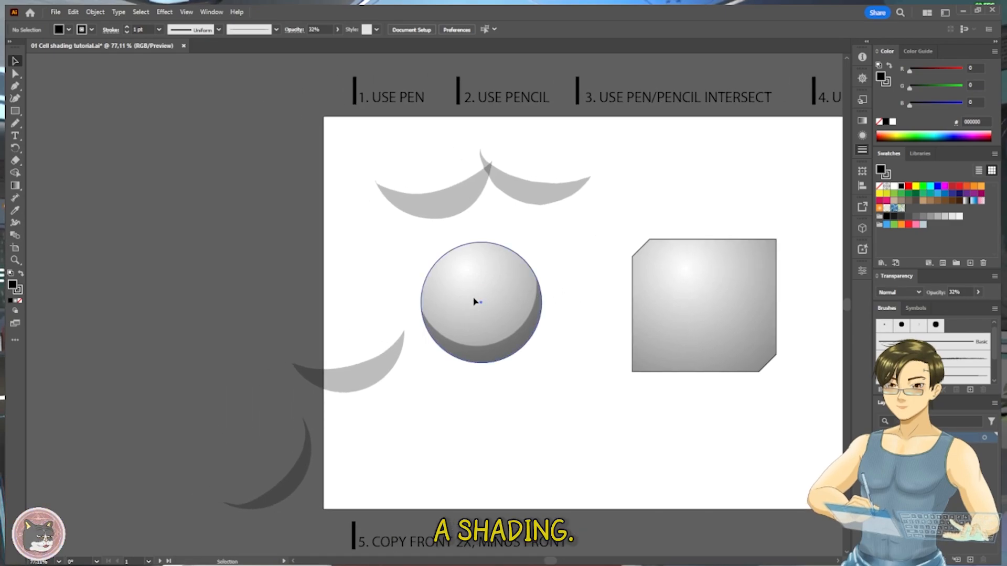
- Undo the crescent's opacity, fill and subtraction to restore the two overlapping sphere copies
left_click_drag(475, 301, 566, 328)
key("ctrl+z")
key("ctrl+z")
key("ctrl+z")
key("ctrl+z")
key("ctrl+z")
key("ctrl+z")
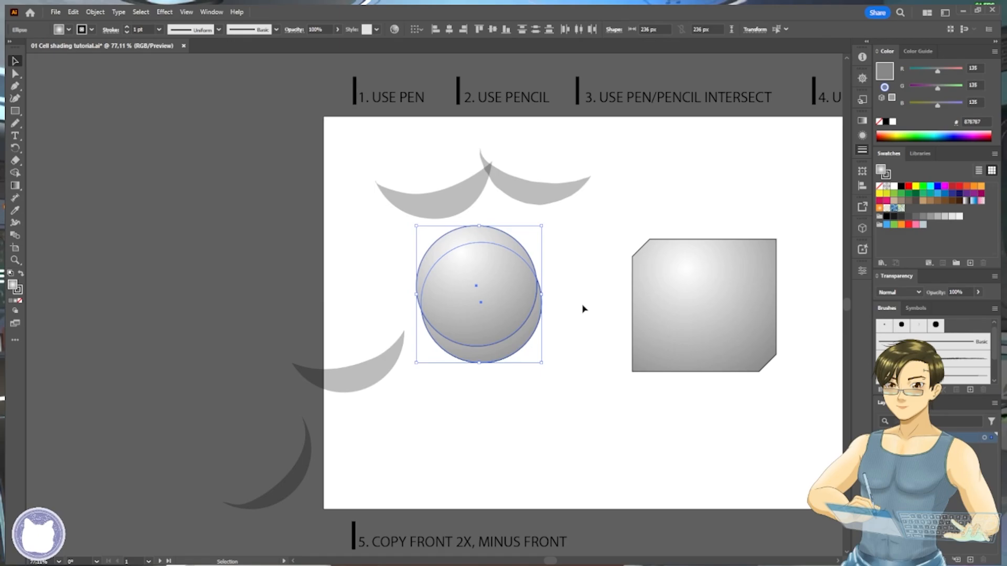
- Try different offsets of the front sphere copy to vary the shadow's shape, undoing each move
left_click(592, 313)
left_click(502, 295)
left_click_drag(531, 289, 536, 289)
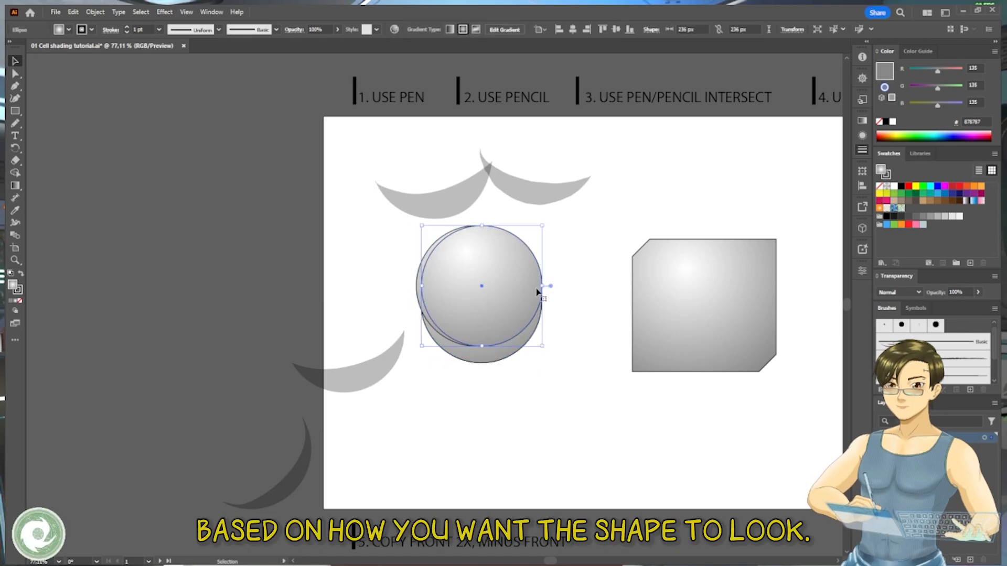
key("ctrl+z")
key("ctrl+z")
key("ctrl+shift+z")
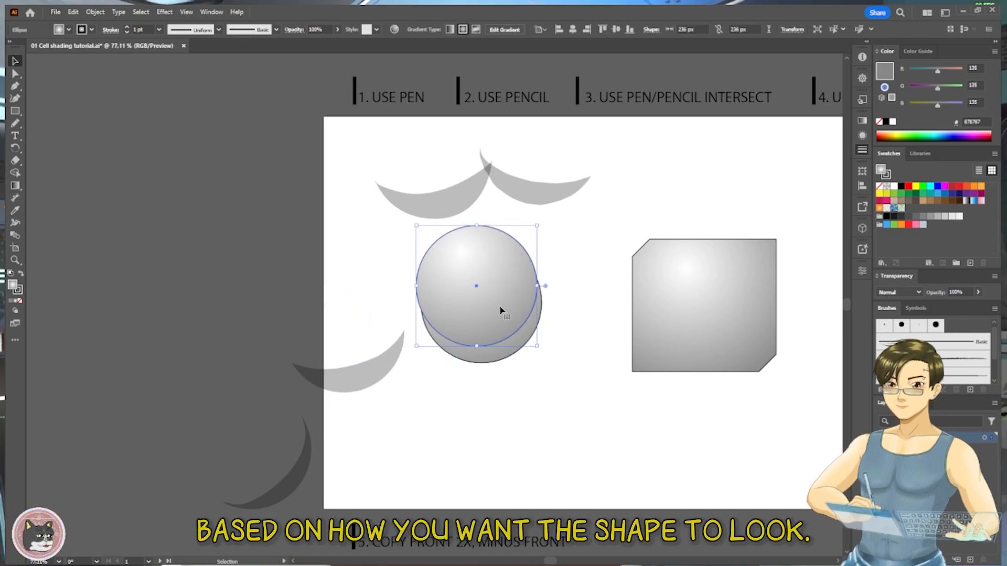
key("ctrl+z")
key("ctrl+shift+z")
left_click_drag(518, 341, 521, 386)
key("ctrl+z")
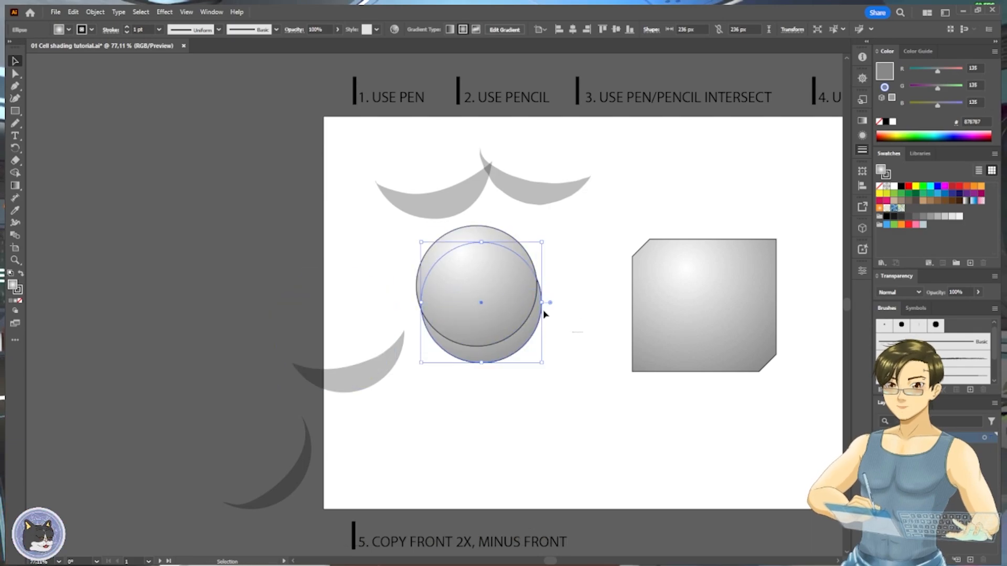
- Enlarge the front sphere copy into a wide oval about 288 px wide and 249 px high over the sphere's upper part
left_click(545, 314)
left_click(530, 294)
left_click_drag(538, 286, 542, 286)
left_click_drag(528, 304, 551, 291)
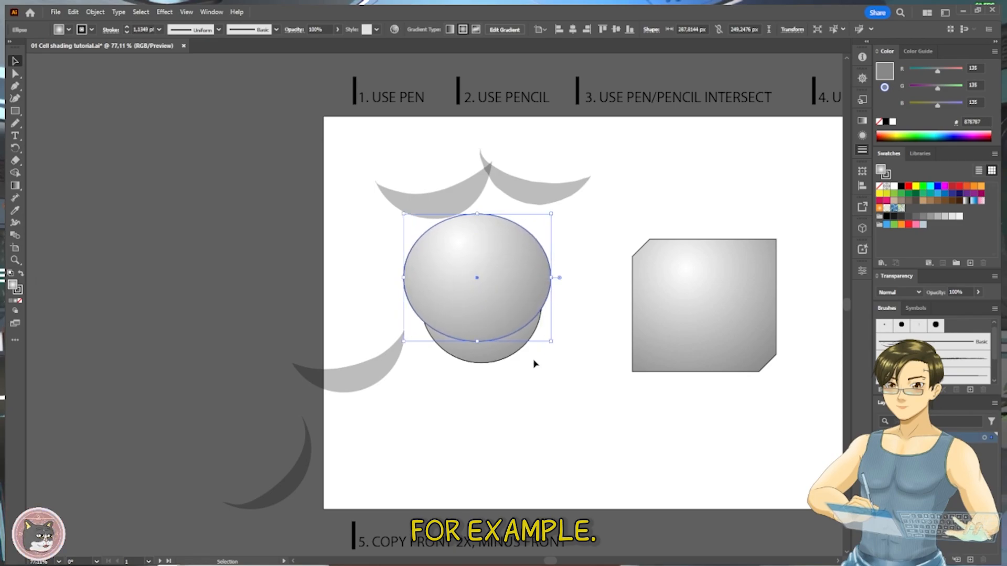
- Subtract the oval from the sphere copy beneath it with Pathfinder Minus Front, leaving a bowl-shaped piece
left_click(534, 362)
key("a")
left_click(506, 350)
left_click(501, 303, "shift")
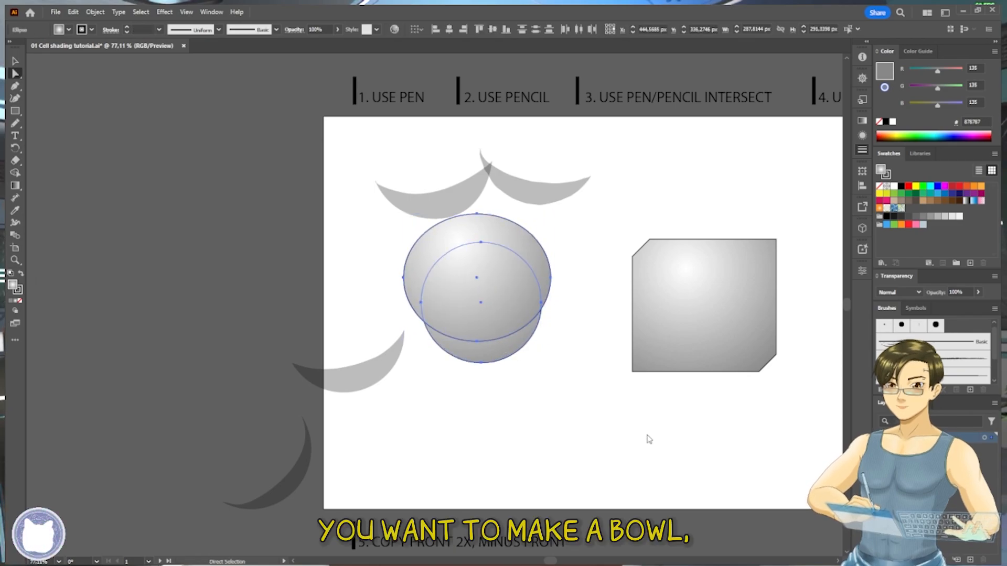
key("ctrl+4")
- Apply the existing crescent shadow's appearance to the bowl-shaped piece on the sphere with the Eyedropper
left_click(558, 357)
left_click(519, 344)
key("i")
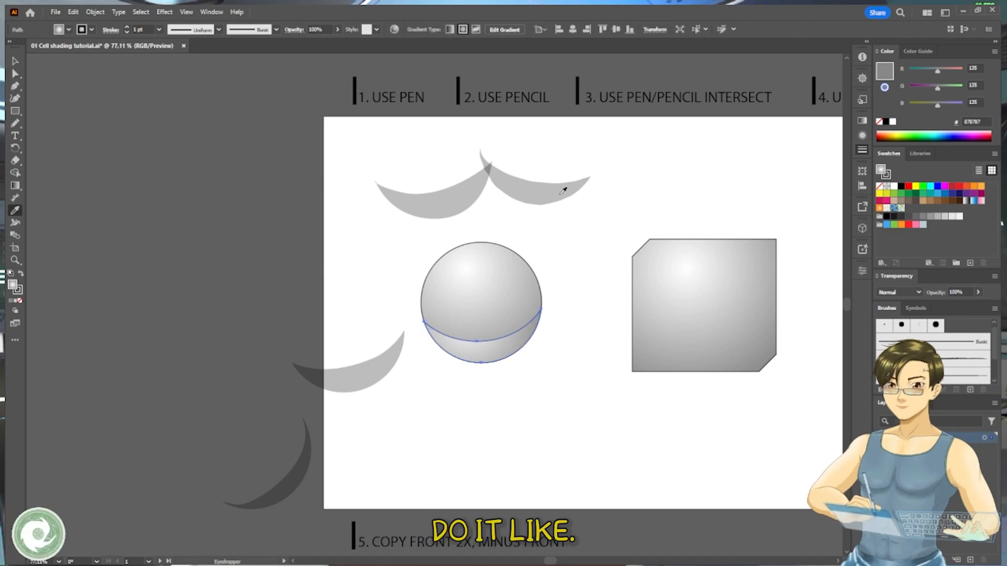
left_click(560, 194)
key("v")
left_click(582, 301)
left_click_drag(580, 288, 563, 294)
mouse_move(579, 308)
left_mouse_down()
mouse_move(530, 319)
mouse_move(577, 290)
left_mouse_up()
left_click_drag(437, 307, 439, 301)
key("ctrl+z")
left_click(510, 275)
- Duplicate the chamfered box in place and offset the front copy up and to the left
left_click_drag(555, 312, 434, 291)
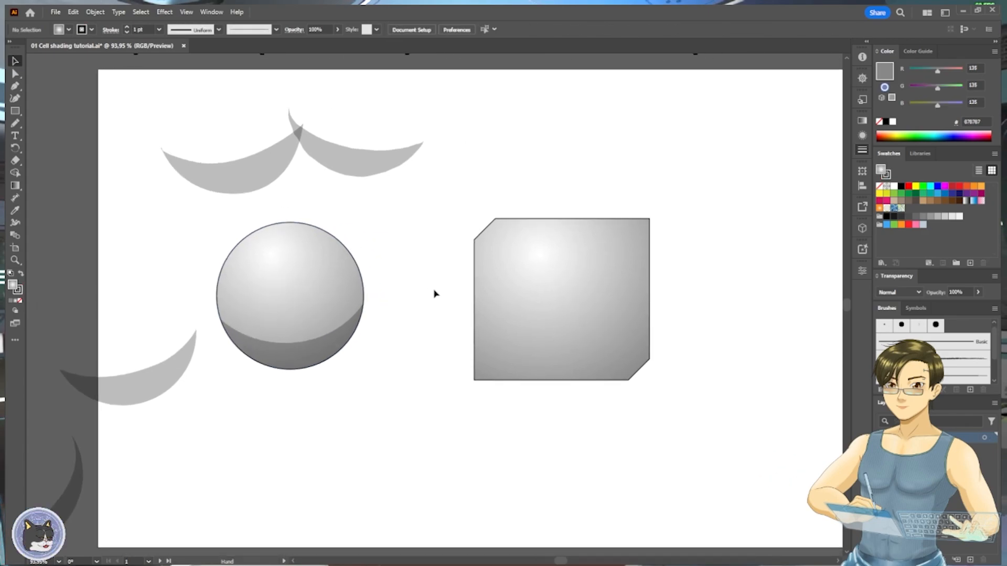
left_click_drag(609, 296, 475, 288)
key("a")
left_click(447, 335)
left_click_drag(447, 331, 464, 308)
left_click(549, 313)
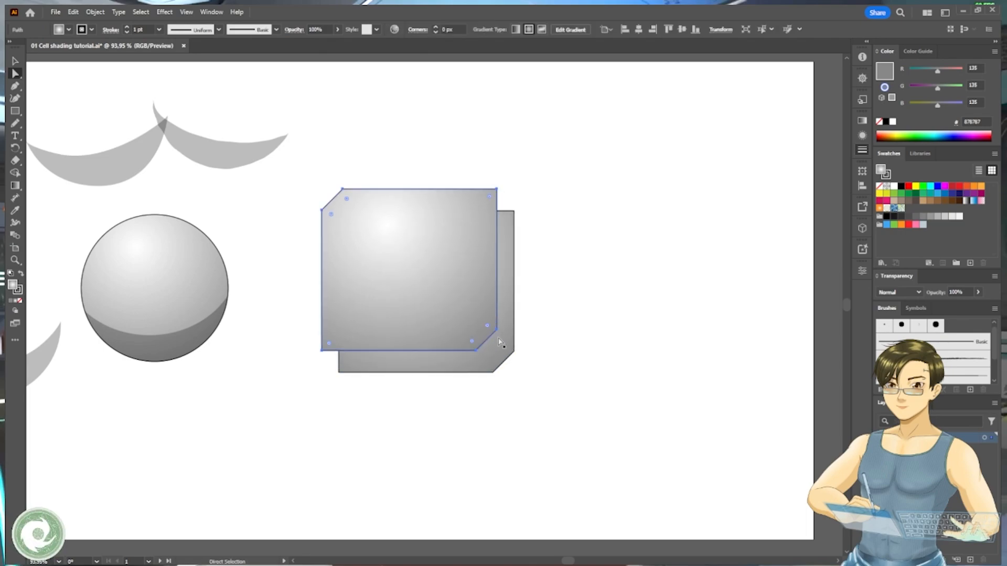
- Subtract the offset front copy from the box copy beneath it with Pathfinder Minus Front
left_click(509, 348)
left_click(482, 321, "shift")
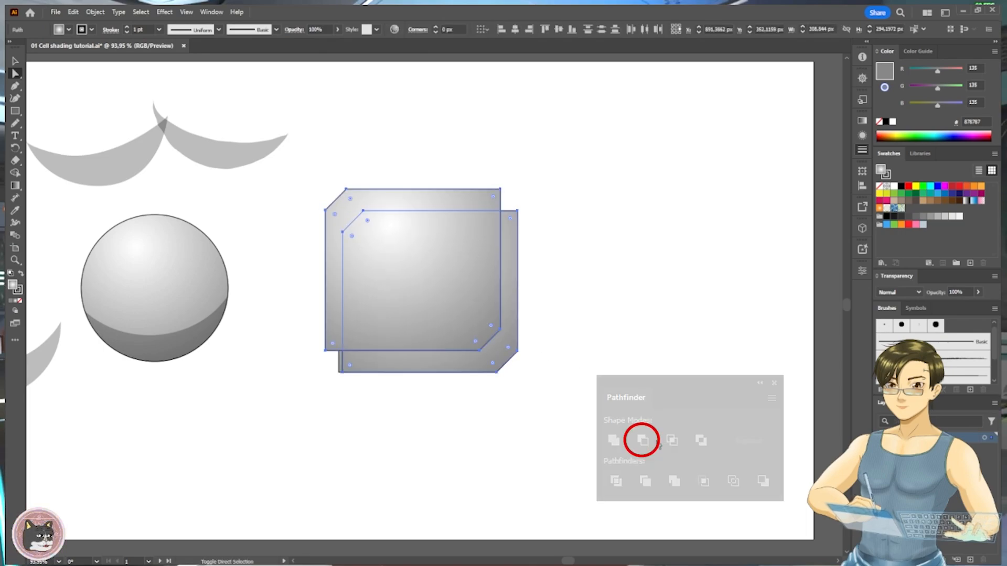
left_click(652, 437)
- Apply the sphere shadow's appearance to the L-shaped strip left on the box with the Eyedropper
key("i")
left_click(200, 329)
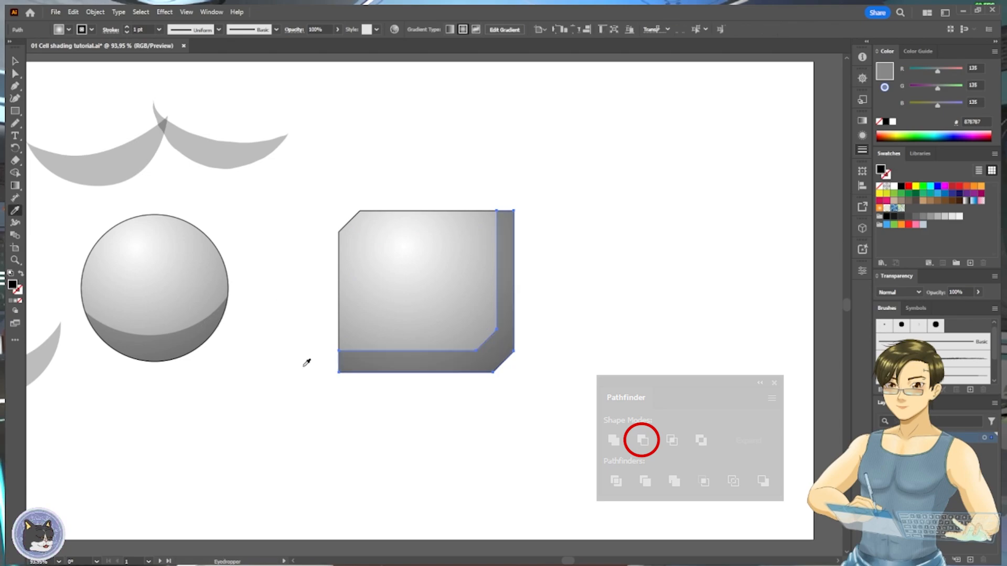
key("v")
left_click(579, 303)
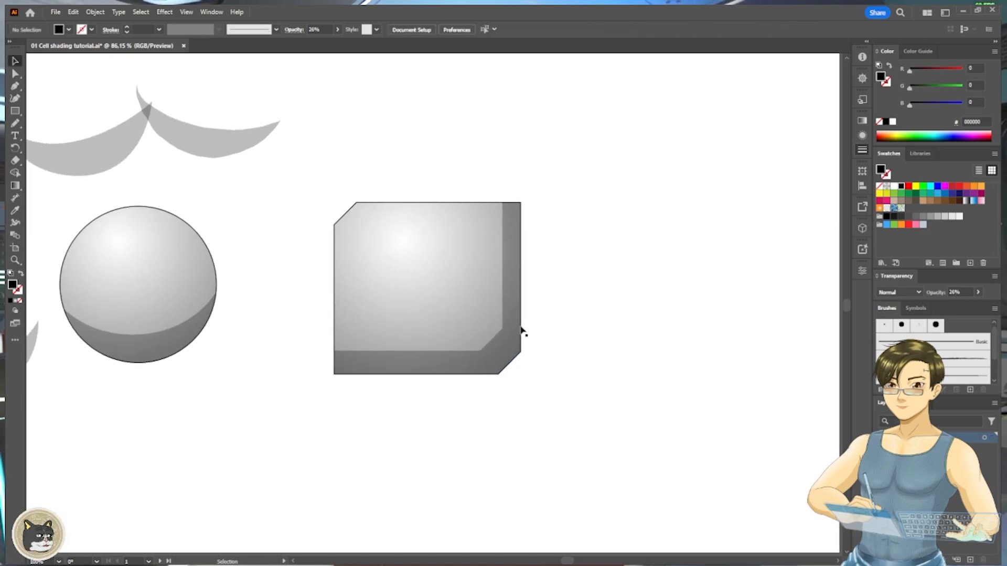
- Move the lower anchor point of the box shadow's inner chamfer to the right to steepen that corner
key("a")
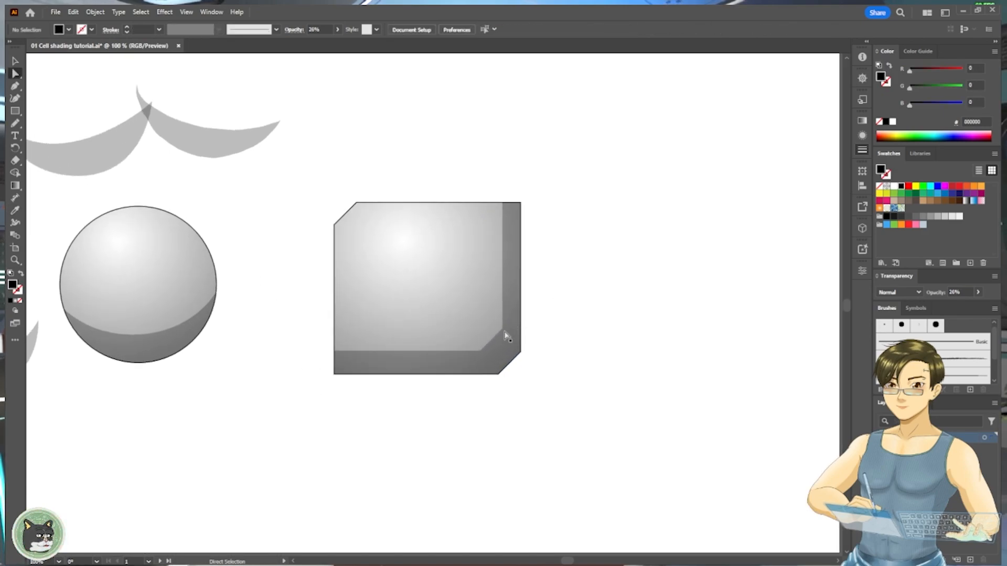
left_click(503, 334)
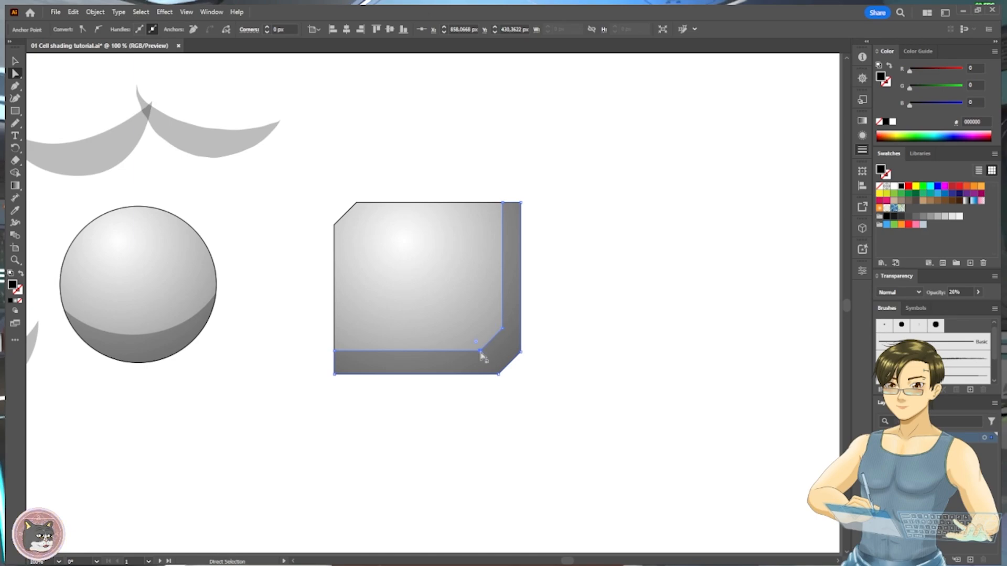
left_click_drag(480, 354, 495, 351)
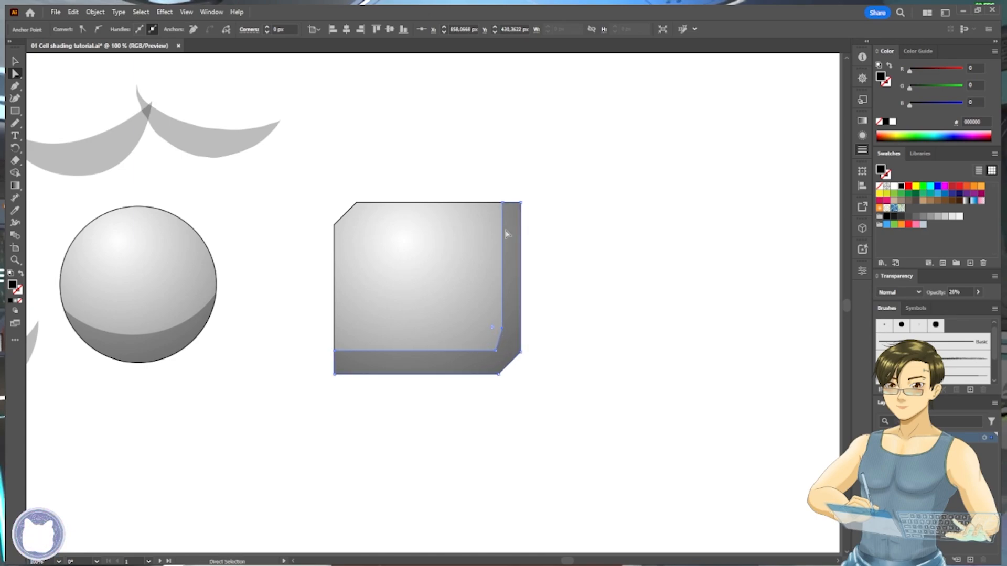
- Reshape the box shadow's inner edge by moving its upper corner anchor down and left and deleting the inner chamfer's upper anchor
left_click_drag(503, 203, 502, 225)
key("p")
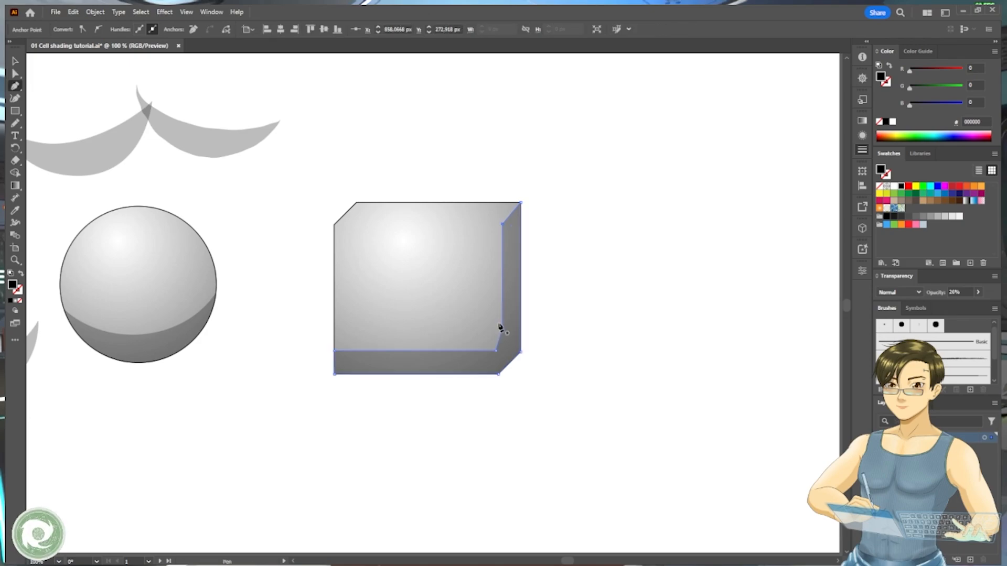
left_click(502, 330)
key("a")
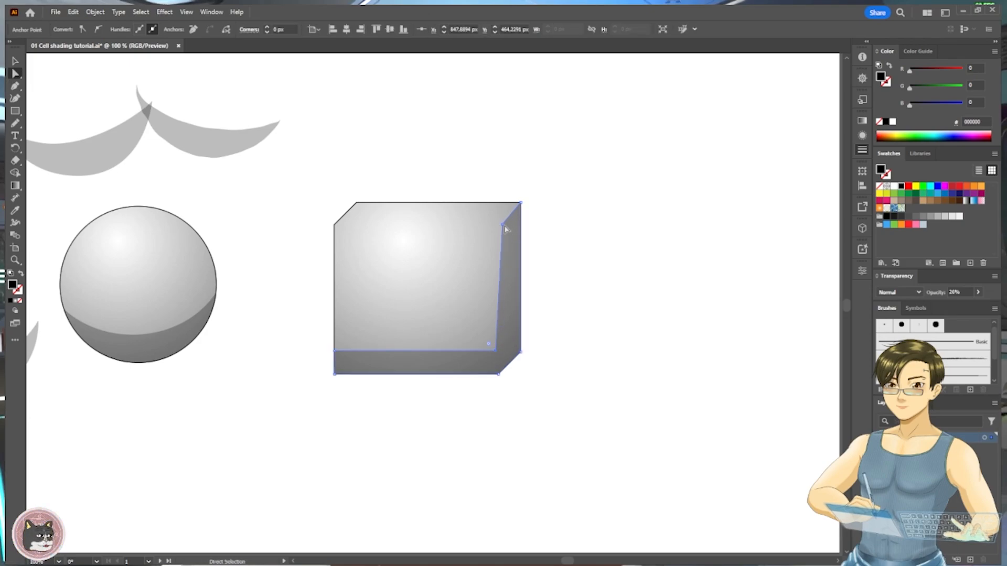
left_click_drag(504, 229, 493, 235)
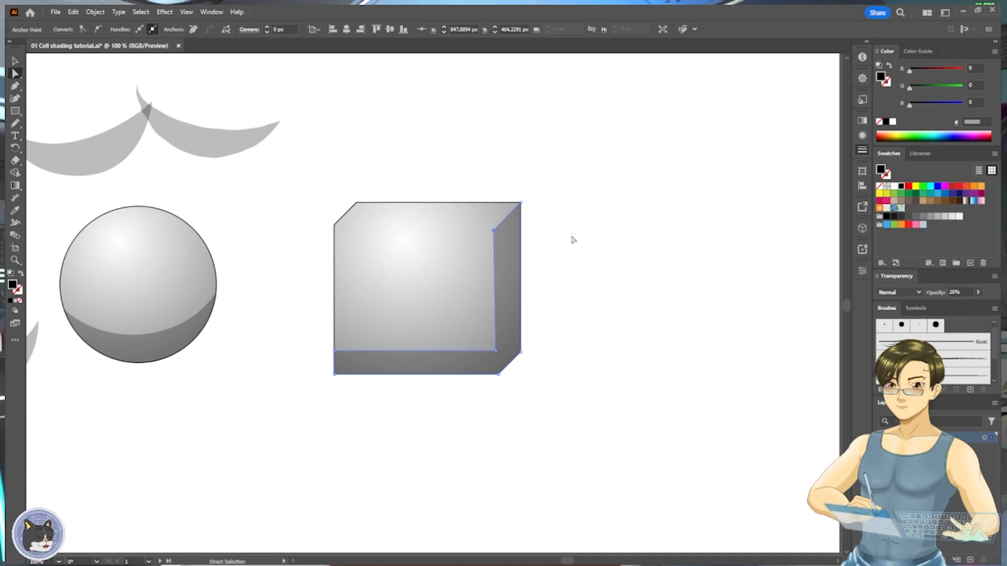
scroll(622, 281, "down", 2)
left_click(562, 363)
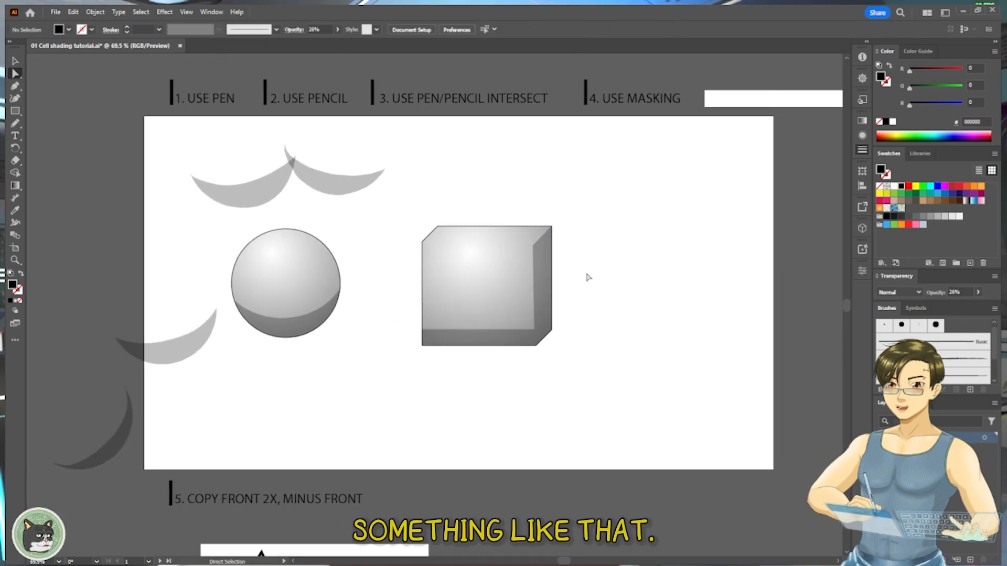
- Draw a closed Pencil shape along the arm's underside from fist to upper arm, extending well outside the arm's outline
scroll(618, 268, "down", 1)
left_click_drag(503, 374, 467, 286)
left_click_drag(603, 288, 529, 288)
left_click_drag(729, 228, 335, 322)
left_click_drag(553, 290, 419, 307)
left_click_drag(435, 304, 570, 299)
left_click_drag(500, 341, 572, 363)
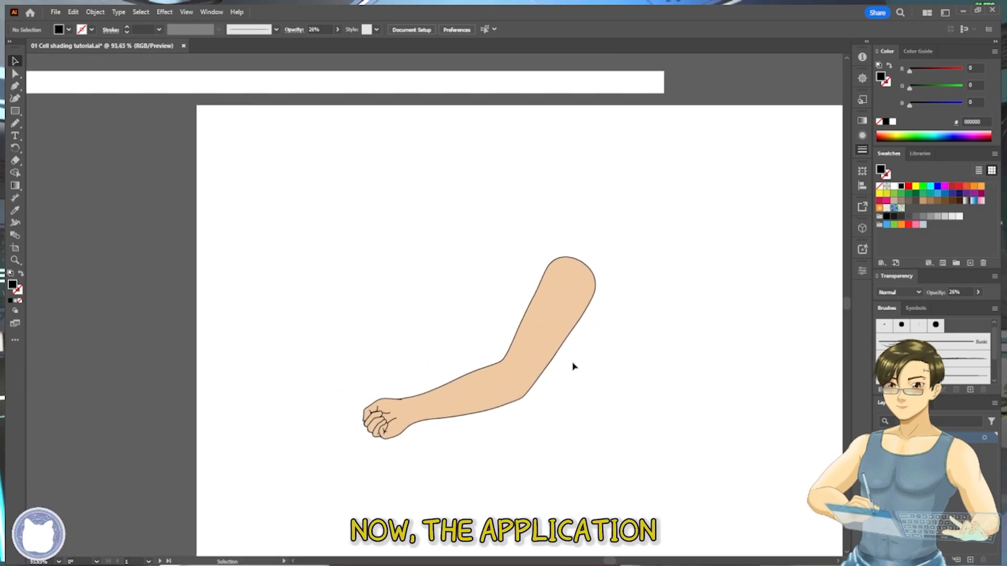
left_click_drag(615, 332, 542, 353)
left_click_drag(566, 309, 584, 284)
left_click_drag(528, 337, 568, 355)
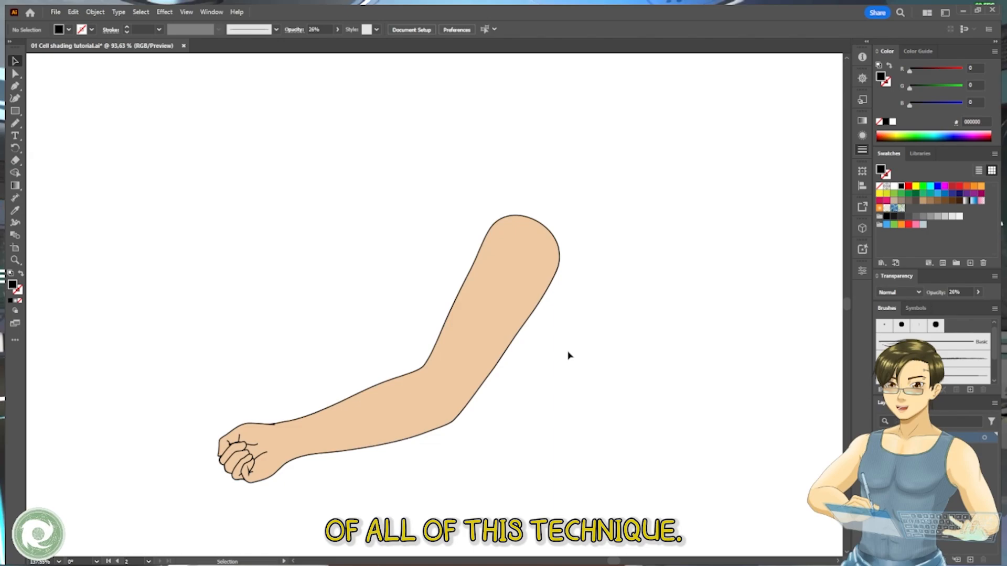
key("a")
key("n")
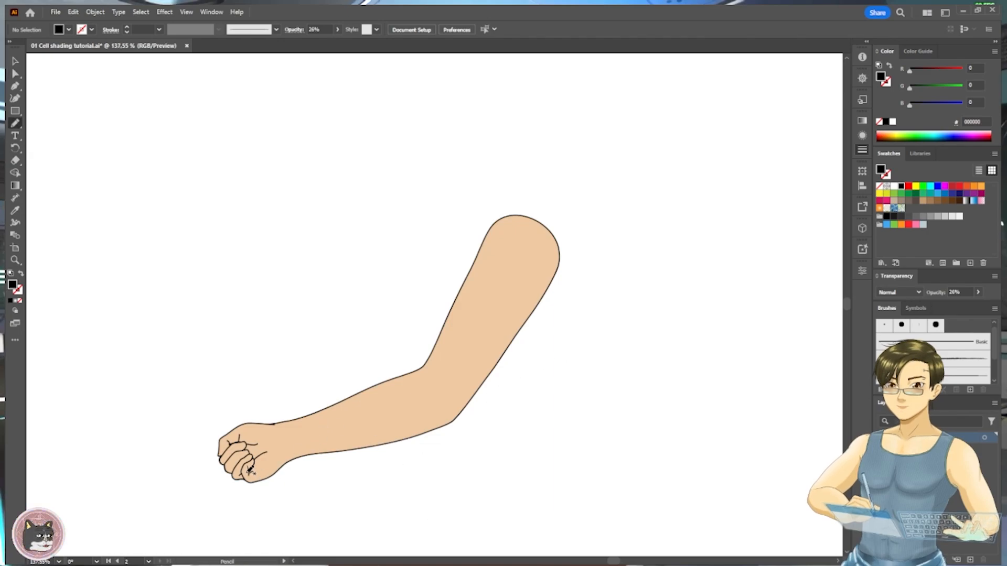
mouse_move(265, 476)
left_mouse_down()
mouse_move(299, 451)
mouse_move(371, 444)
mouse_move(436, 421)
mouse_move(461, 406)
mouse_move(486, 362)
left_mouse_up()
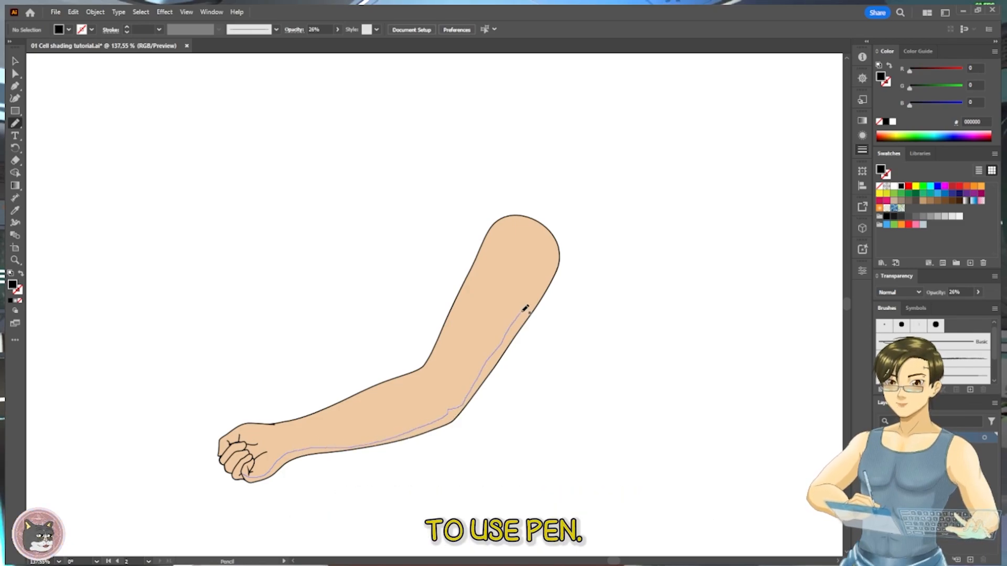
left_click_drag(430, 457, 227, 495)
- Fill the shadow shape under the arm with the tan swatch c69c6d and no stroke
scroll(368, 308, "down", 2)
left_click_drag(184, 335, 361, 328)
scroll(411, 317, "down", 1)
key("i")
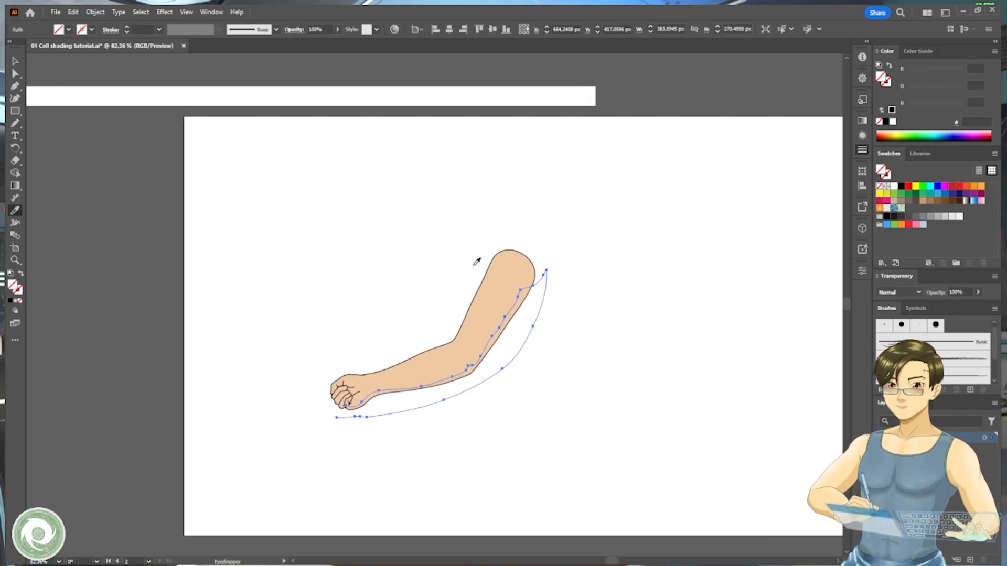
left_click(418, 297, "ctrl")
left_click(435, 285)
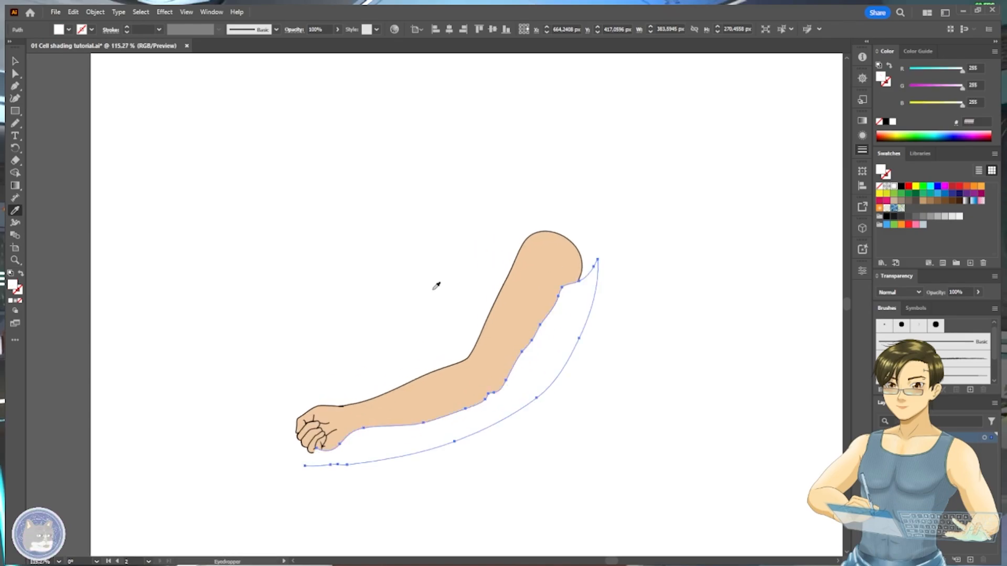
left_click(924, 203)
scroll(553, 342, "up", 1)
- Smooth the shadow's inner edge along the upper arm with the Pencil and set the shape's opacity to 44%
key("n")
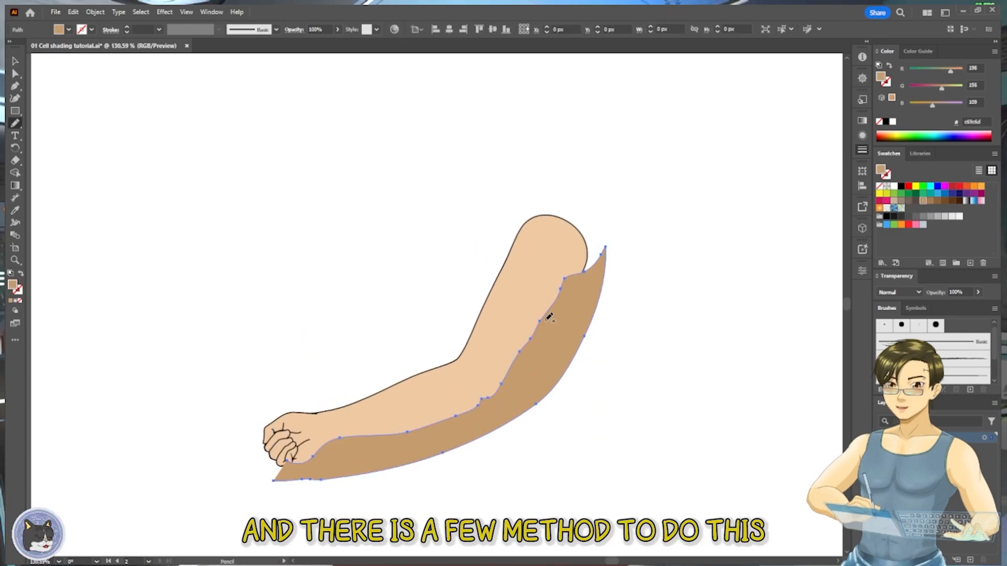
left_click_drag(543, 314, 520, 351)
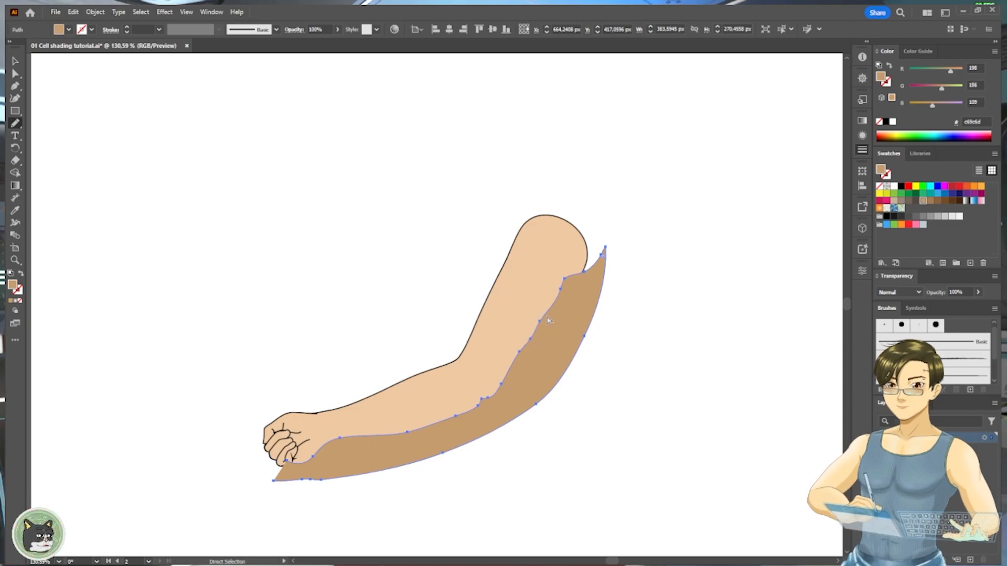
left_click_drag(548, 321, 522, 358)
key("a")
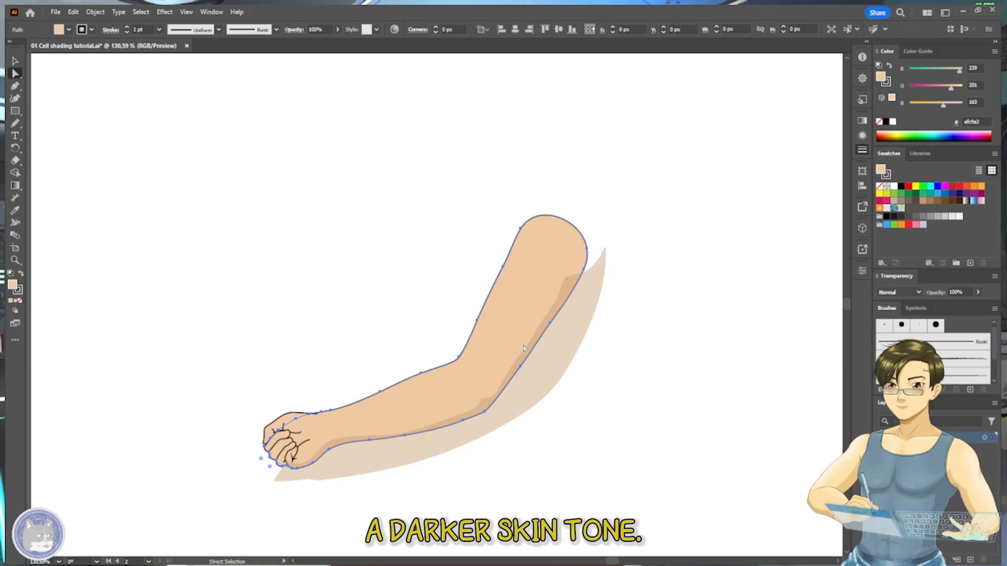
- Copy the arm shape and paste the duplicate in place in front
left_click(534, 344)
key("ctrl+c")
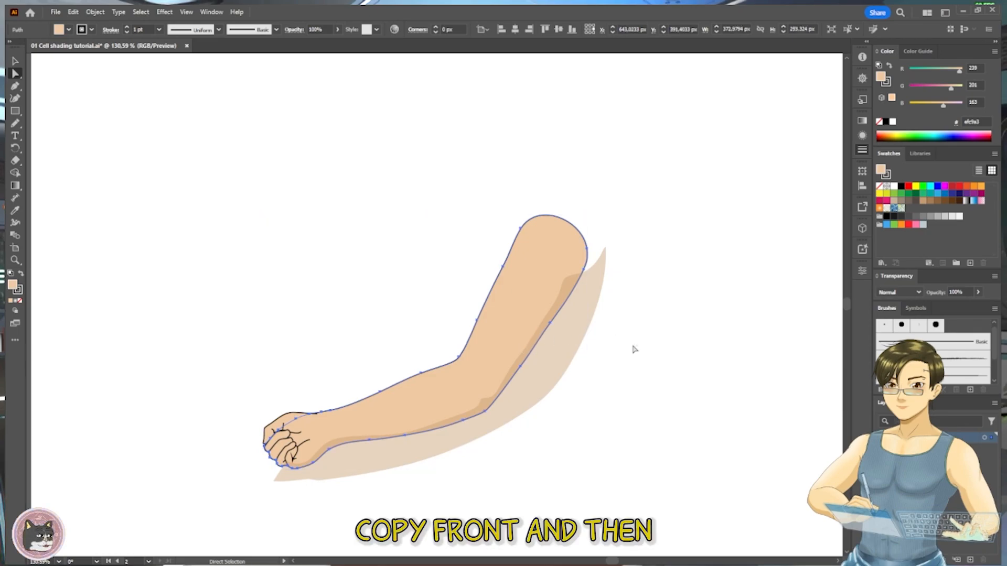
key("ctrl+f")
- Try to trim the shadow shape to the front arm copy with Pathfinder Intersect
left_click(557, 349, "shift")
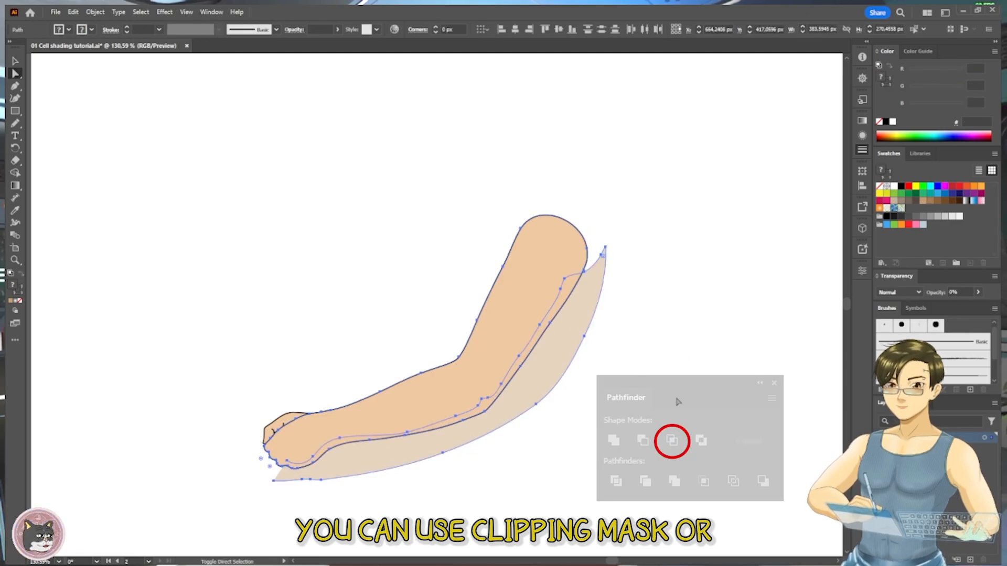
left_click(672, 442)
left_click(662, 359)
left_click(547, 325)
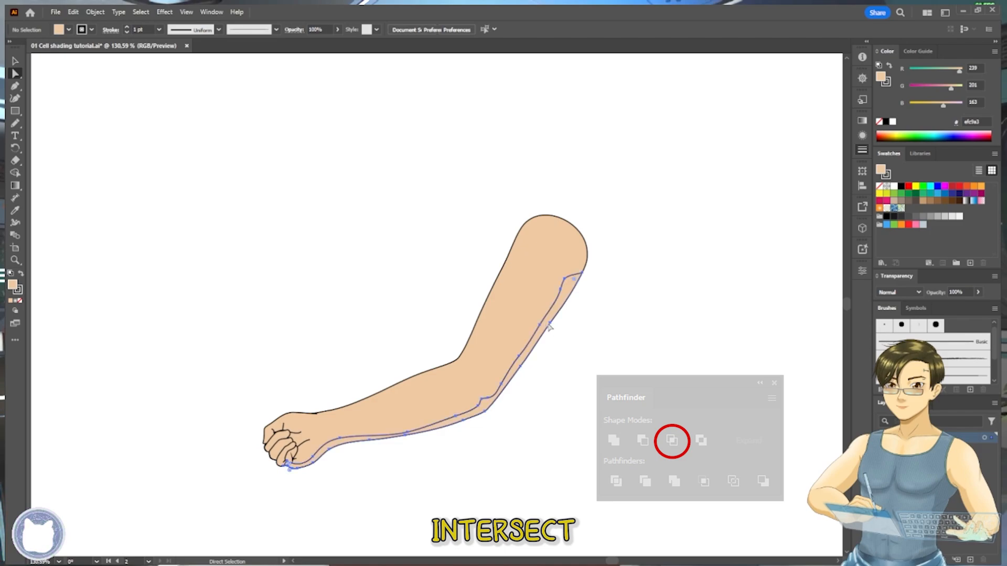
left_click(644, 310)
key("ctrl+z")
key("ctrl+z")
key("ctrl+z")
key("ctrl+z")
key("ctrl+z")
key("ctrl+z")
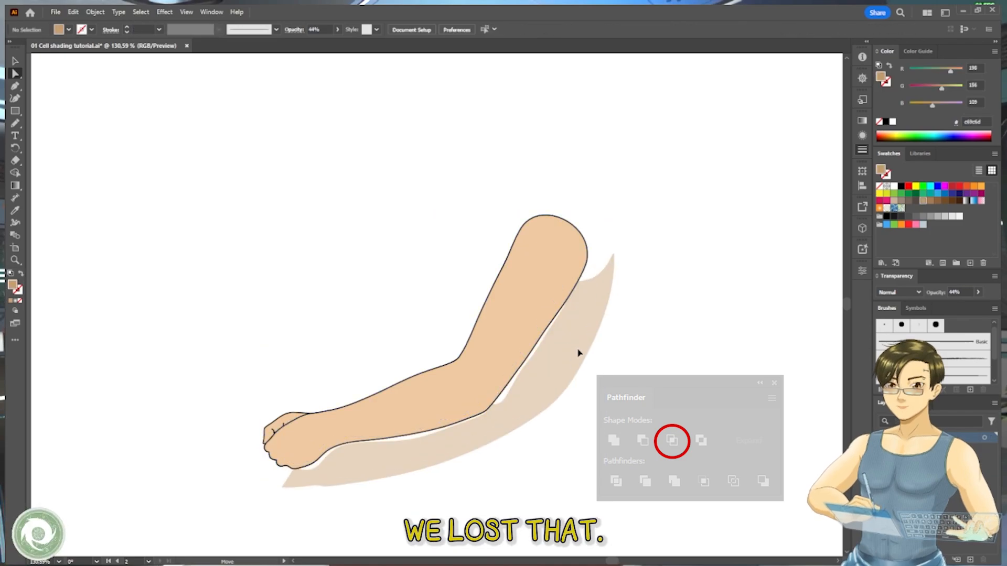
- Keep a spare shadow copy beside the arm, and intersect the original with the arm copy, giving the result the spare's tan 44% appearance
left_click(557, 325)
left_click(531, 317, "shift")
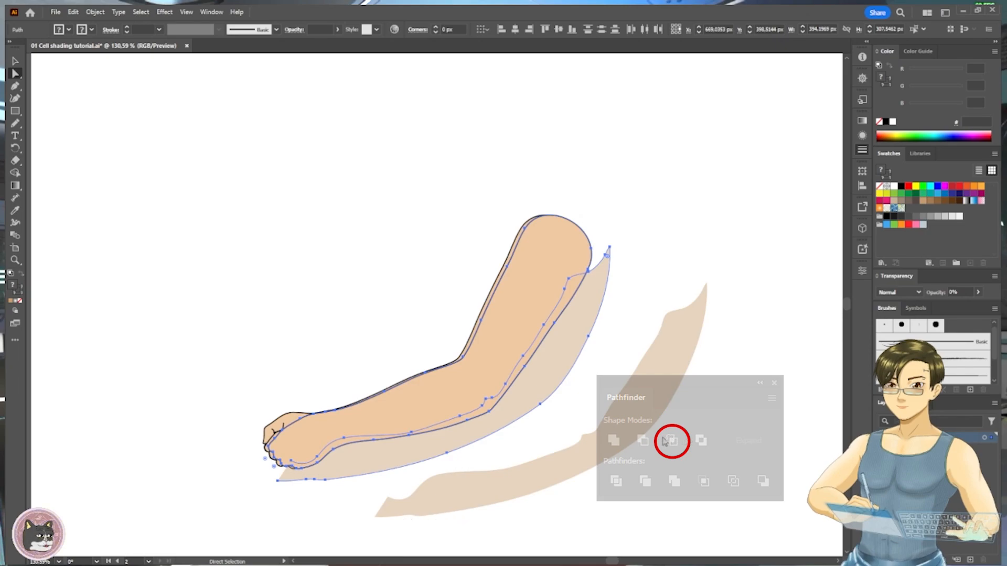
key("ctrl+z")
left_click(672, 440)
left_click(600, 325)
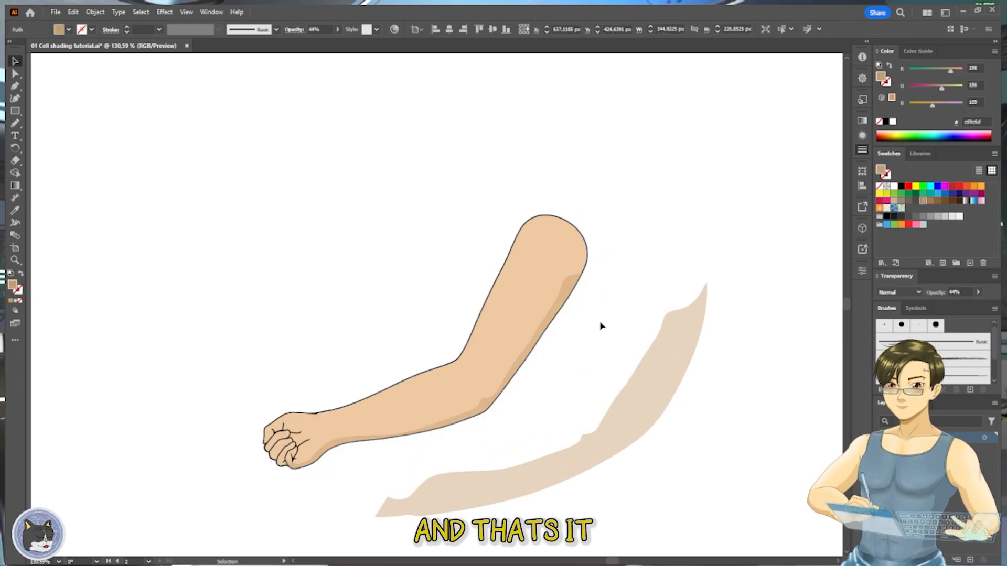
left_click_drag(578, 342, 571, 386)
- Draw a closed jagged shadow shape with the Pencil around the knuckles and finger creases of the fist
scroll(553, 347, "up", 2)
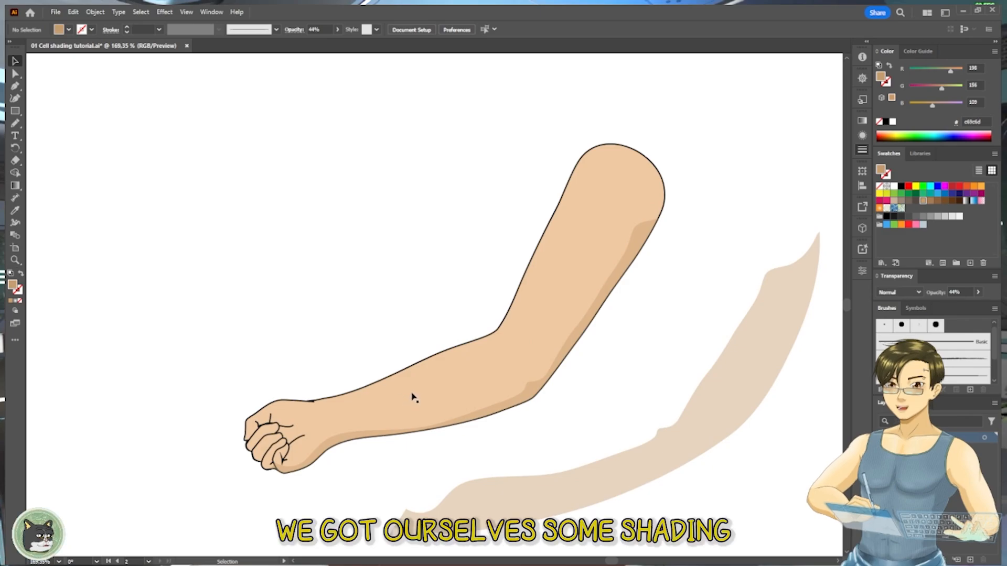
left_click_drag(341, 409, 405, 376)
key("n")
scroll(345, 397, "up", 3)
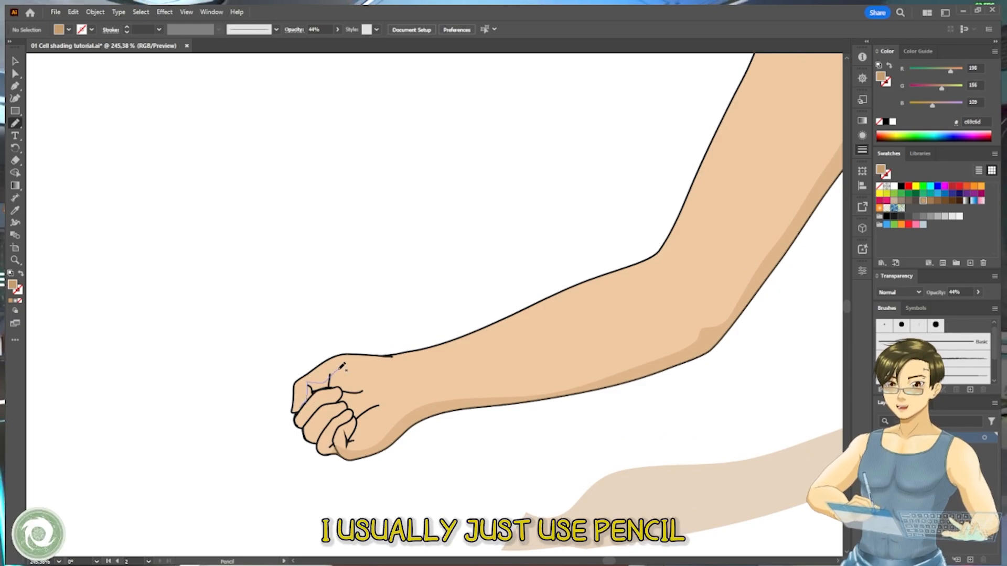
left_click_drag(372, 409, 351, 441)
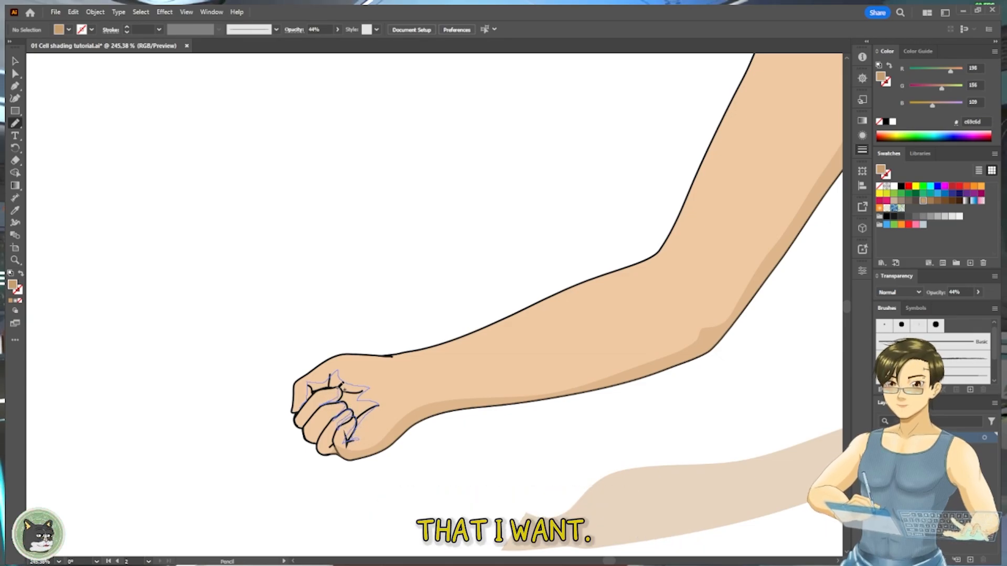
left_click_drag(311, 405, 308, 396)
- Apply the arm shadow's tan appearance to the knuckle shape with the Eyedropper
key("i")
left_click(416, 415)
key("v")
left_click(503, 433)
left_click_drag(531, 422, 502, 441)
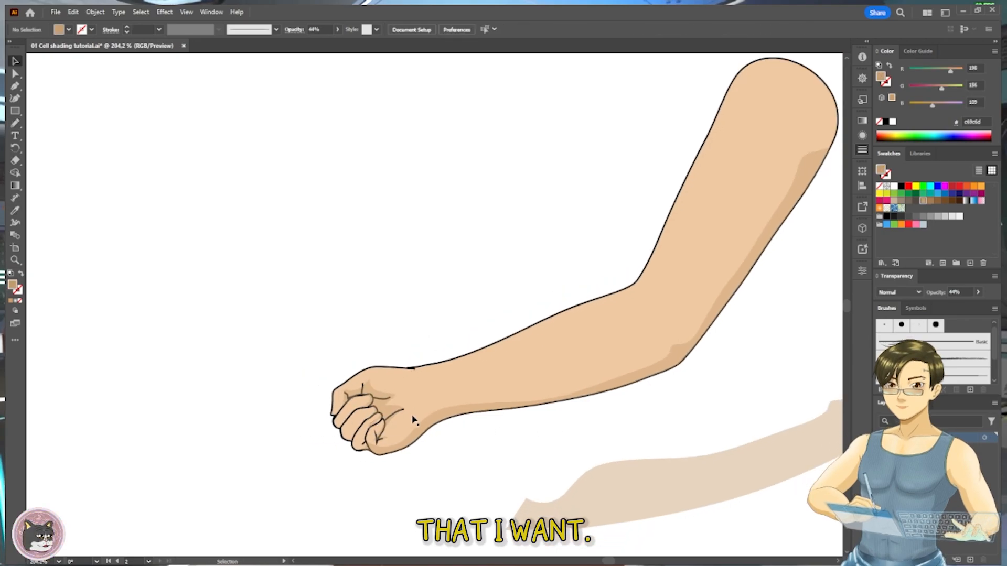
- Set the knuckle shadow's blending mode to Multiply
left_click(412, 419)
scroll(796, 315, "right", 2)
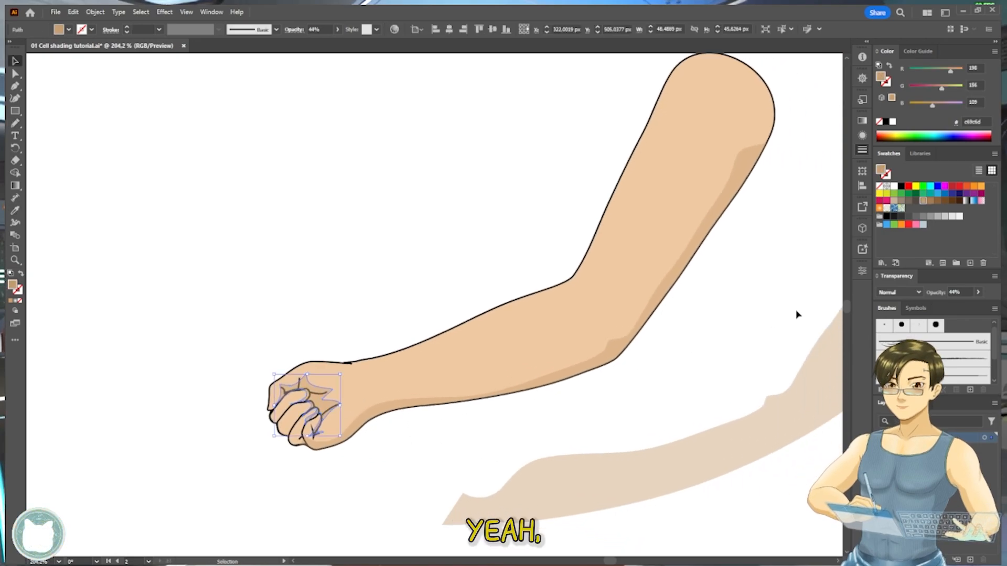
left_click(908, 331)
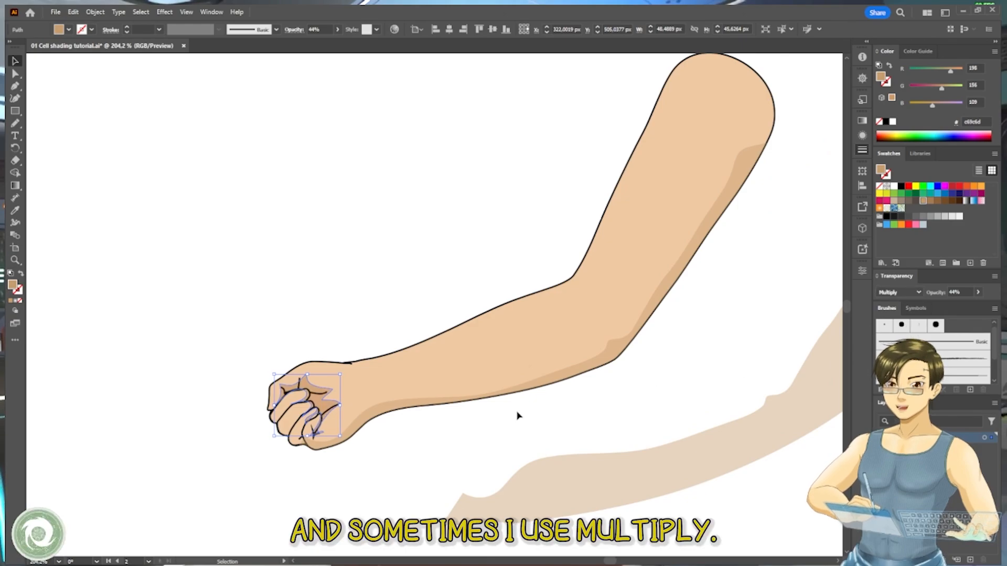
- Copy the knuckle shadow's Multiply appearance onto the long shadow along the arm's underside with the Eyedropper
left_click(386, 420)
left_click(387, 403)
key("i")
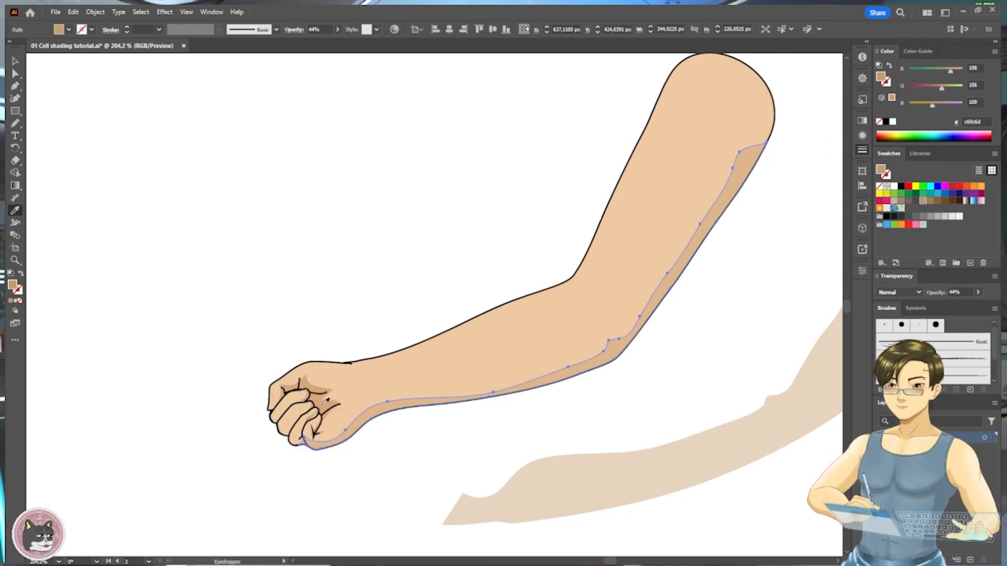
left_click(321, 390)
key("v")
left_click(467, 428)
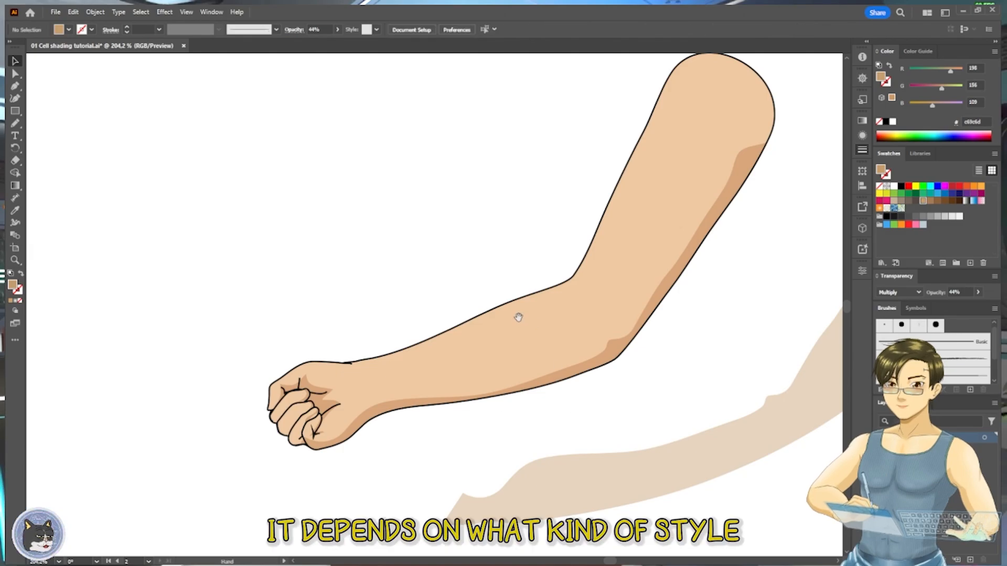
- Hide the panels to compare the shaded and unshaded cat-eared characters side by side
left_click_drag(518, 317, 457, 334)
left_click_drag(464, 294, 484, 358)
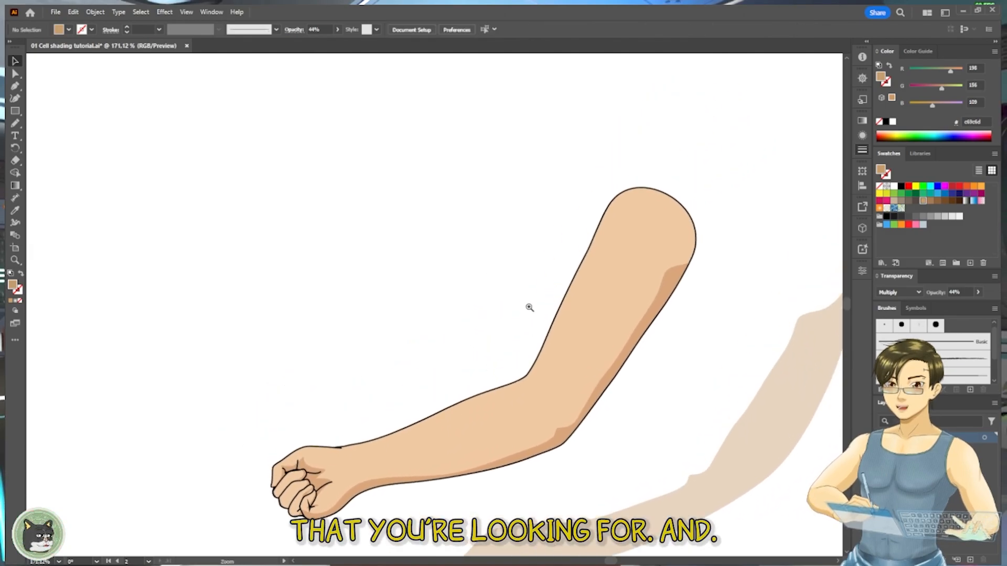
left_click_drag(529, 307, 463, 370)
left_click_drag(463, 370, 502, 222)
left_click_drag(502, 223, 378, 447)
left_click_drag(379, 447, 501, 84)
left_click_drag(157, 443, 432, 355)
left_click_drag(499, 350, 482, 349)
left_click_drag(481, 350, 430, 348)
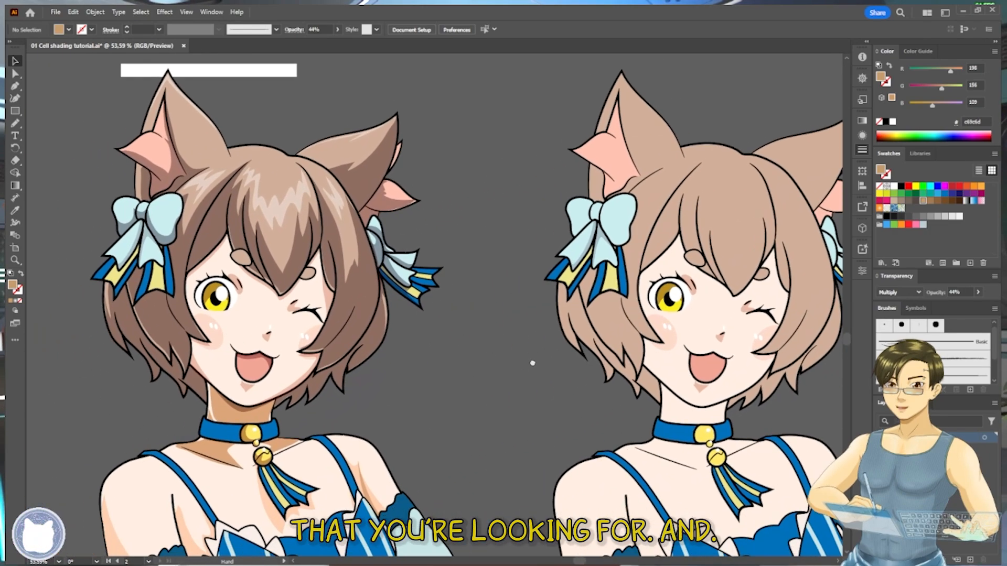
key("Tab")
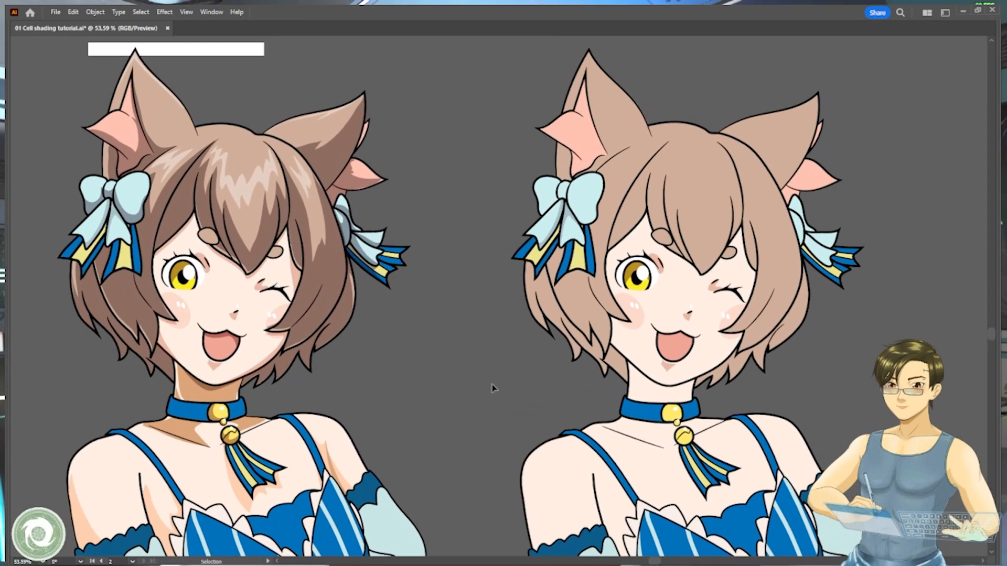
- Draw a closed freehand shadow outline with the Pencil, zigzagging across the unshaded character's bangs and looping around the lower head
key("n")
left_click_drag(642, 242, 624, 284)
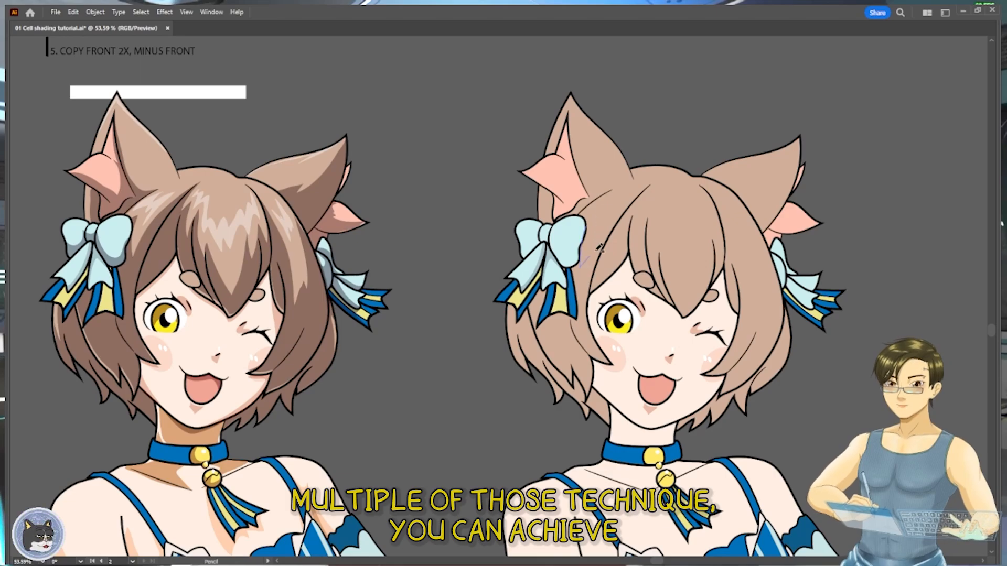
key("v")
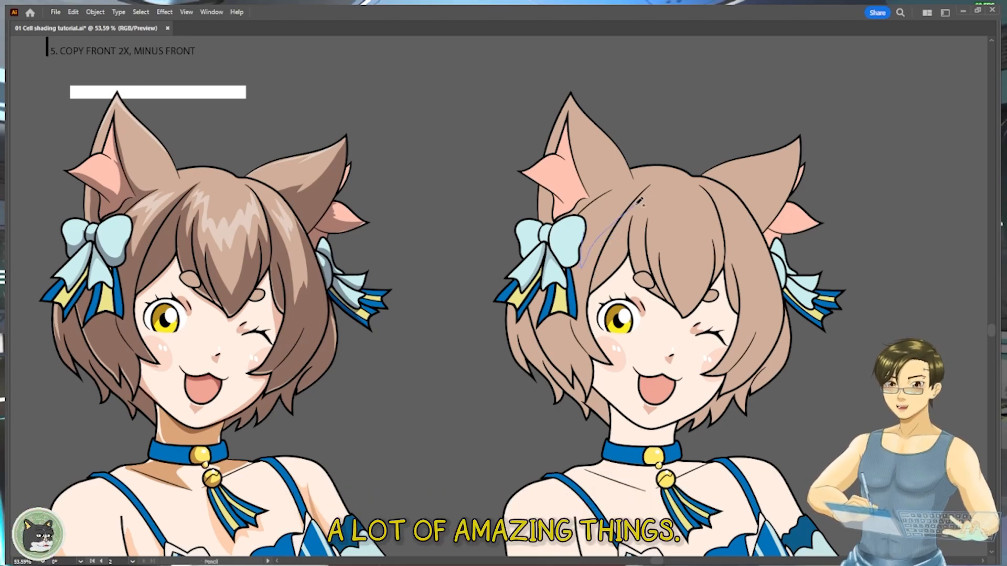
left_click_drag(662, 271, 686, 297)
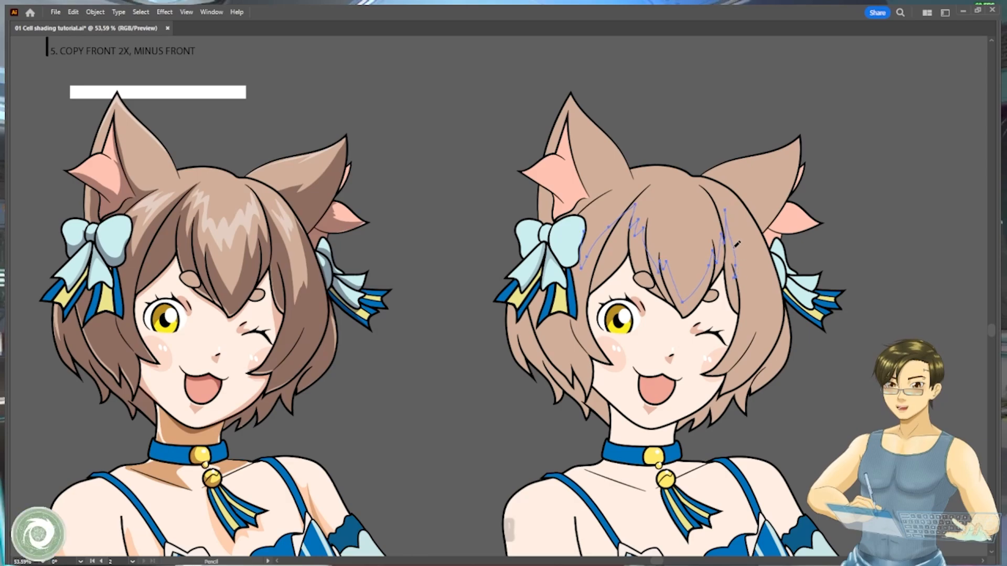
mouse_move(738, 276)
left_mouse_down()
mouse_move(751, 307)
mouse_move(781, 263)
left_mouse_up()
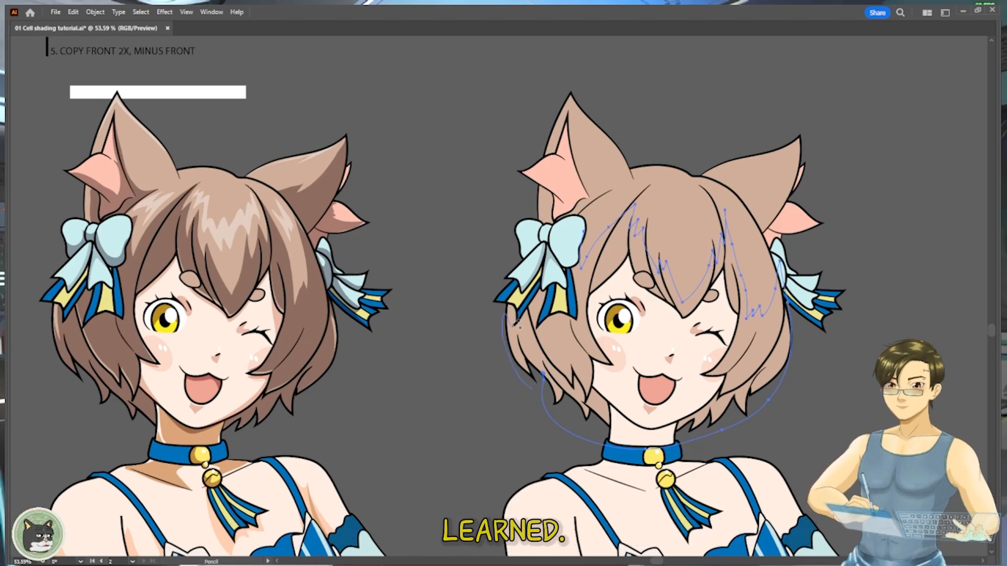
left_click_drag(588, 241, 589, 241)
key("ctrl+z")
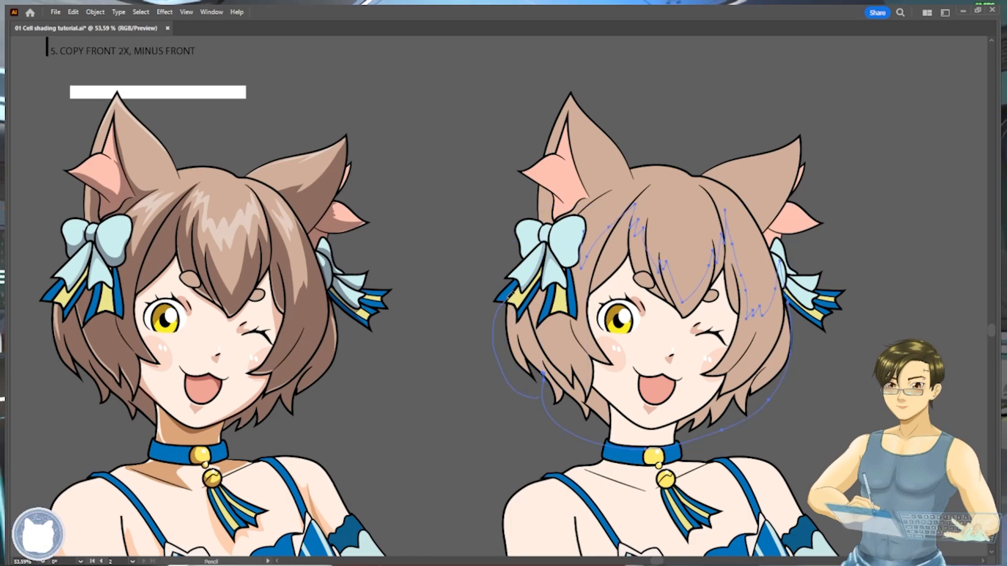
left_click_drag(511, 296, 588, 239)
key("ctrl+z")
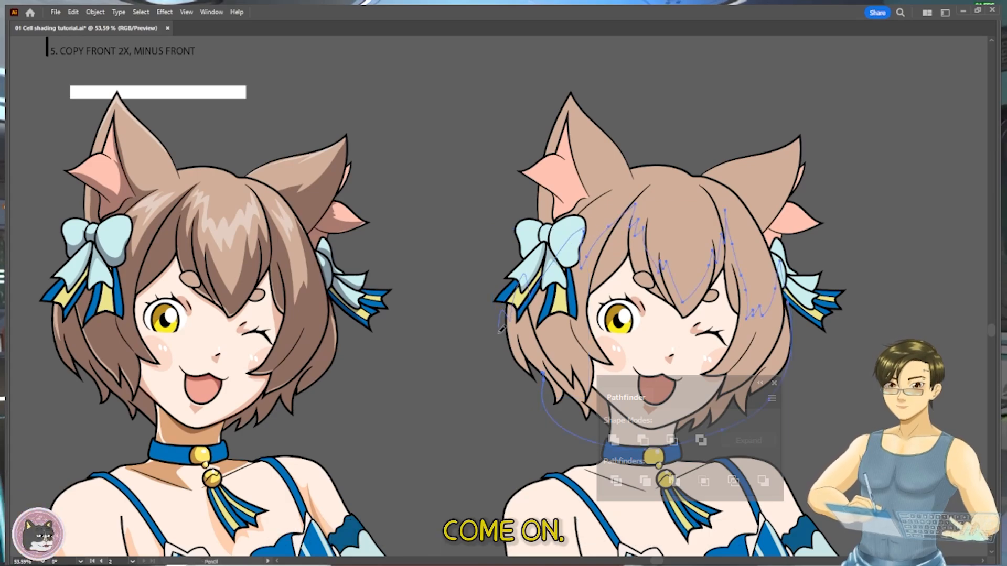
mouse_move(499, 332)
left_mouse_down()
mouse_move(548, 414)
mouse_move(580, 438)
left_mouse_up()
- Apply the shaded character's translucent dark hair shadow appearance to the new outline with the Eyedropper
key("i")
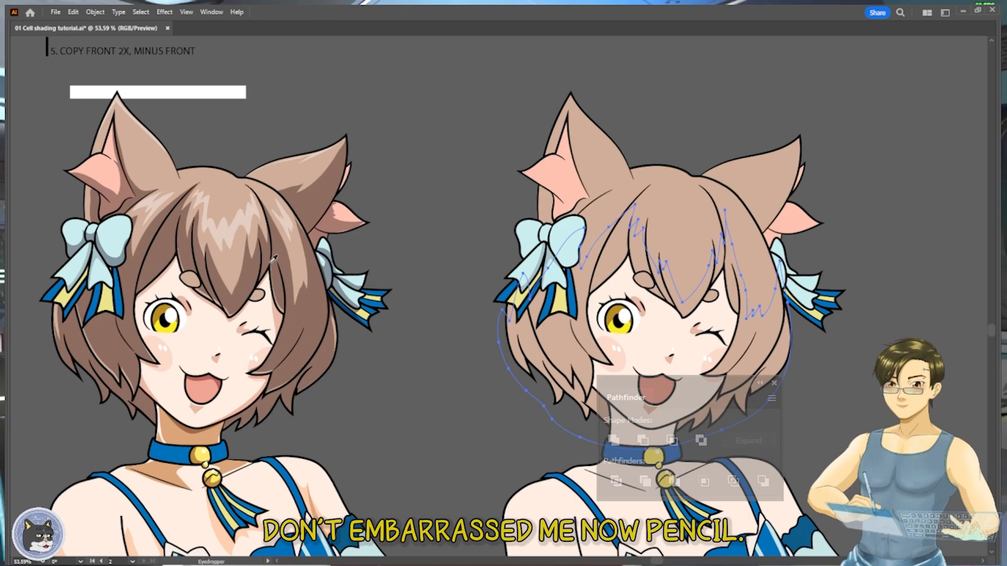
left_click(271, 262)
key("a")
left_click(475, 343)
- Copy the front hair shape in place and intersect the copy with the shadow shape using Pathfinder
left_click(697, 248)
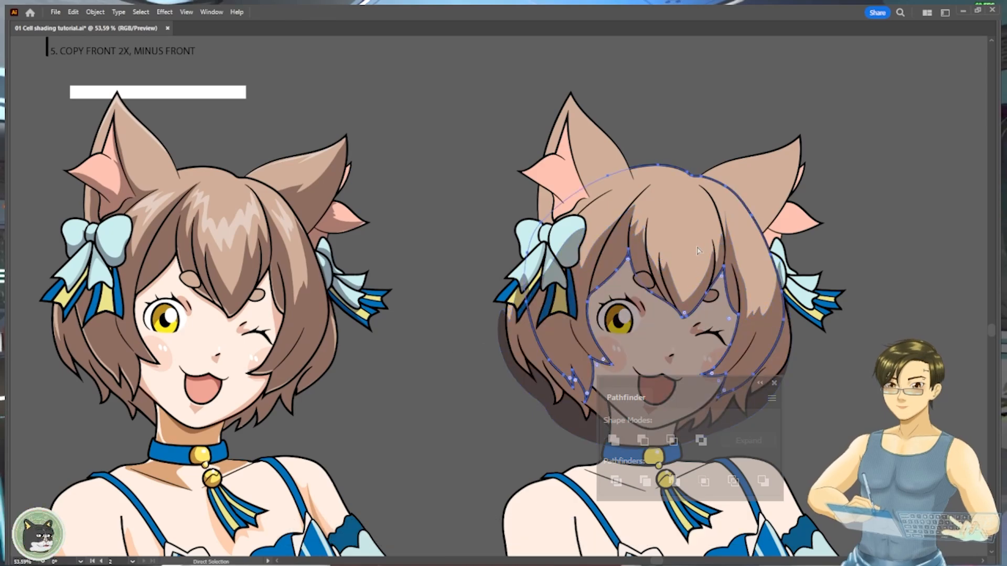
key("ctrl+c")
key("ctrl+f")
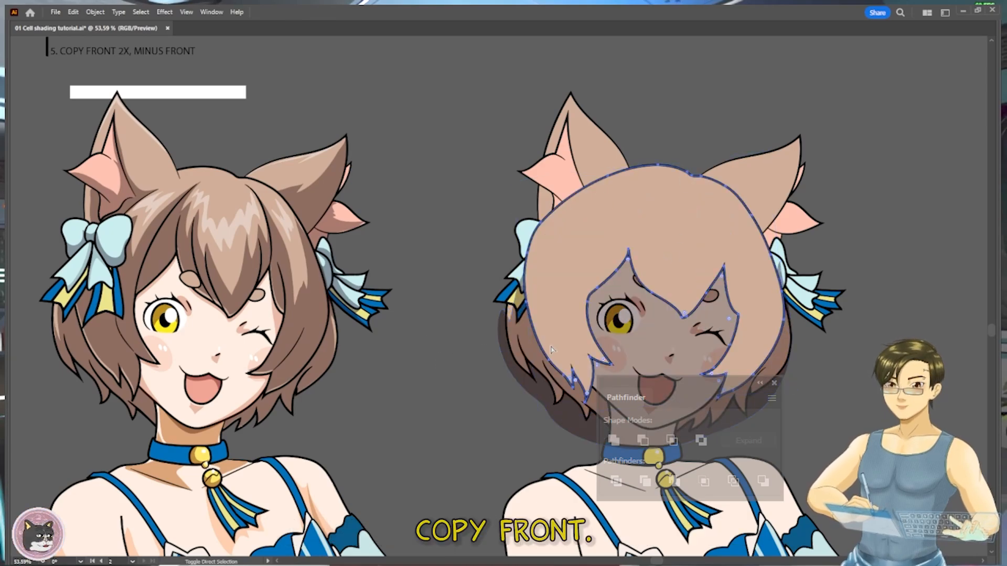
left_click(530, 364, "shift")
key("Tab")
left_click(672, 441)
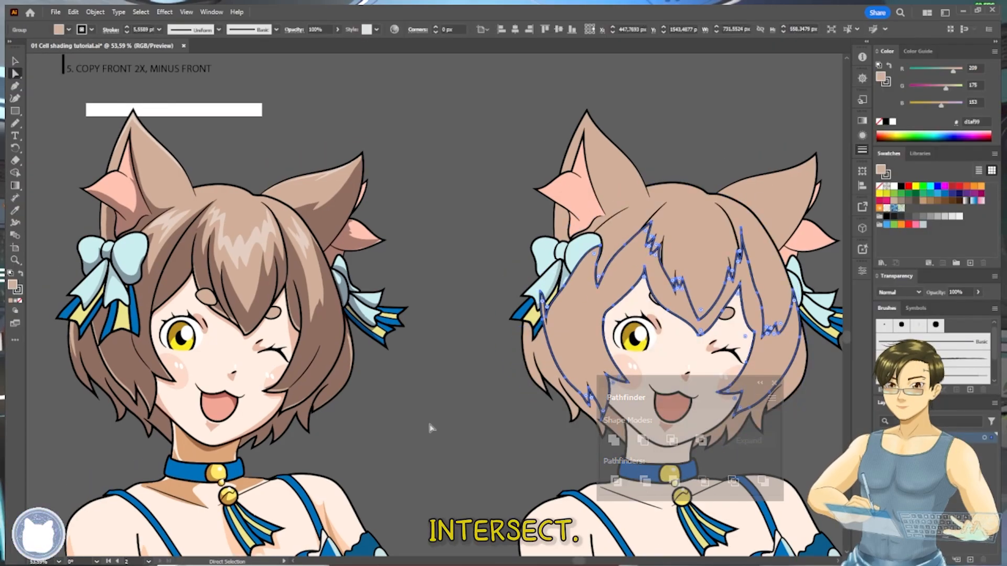
- Cut the trimmed hair shadow and paste it directly in front of the base hair shape
key("v")
scroll(431, 389, "right", 2)
left_click_drag(431, 390, 368, 386)
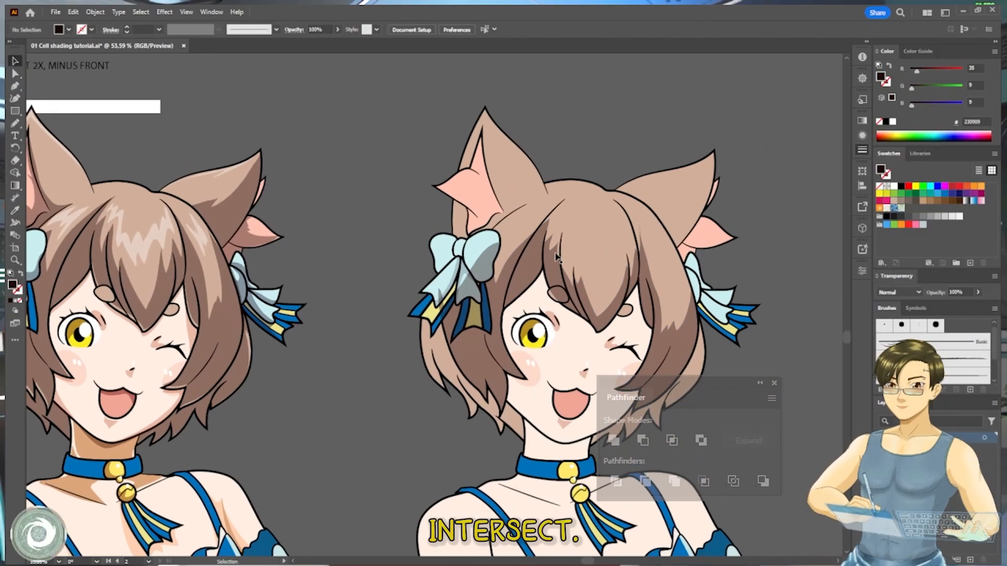
key("ctrl+x")
key("a")
left_click(587, 210)
key("ctrl+f")
left_click(603, 147)
key("v")
left_click_drag(617, 185, 551, 181)
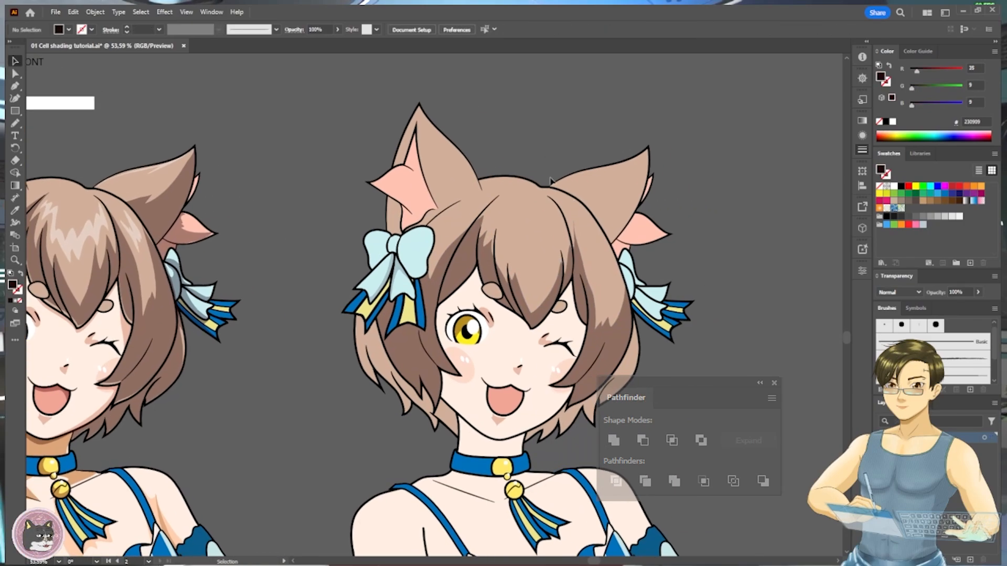
- Duplicate the front hair shape, offset it down and to the right over the face, and place the copy in front of the artwork
left_click_drag(698, 372, 786, 362)
mouse_move(401, 385)
left_mouse_down()
mouse_move(558, 373)
mouse_move(496, 374)
left_mouse_up()
left_click_drag(720, 248, 571, 272)
left_click(563, 258)
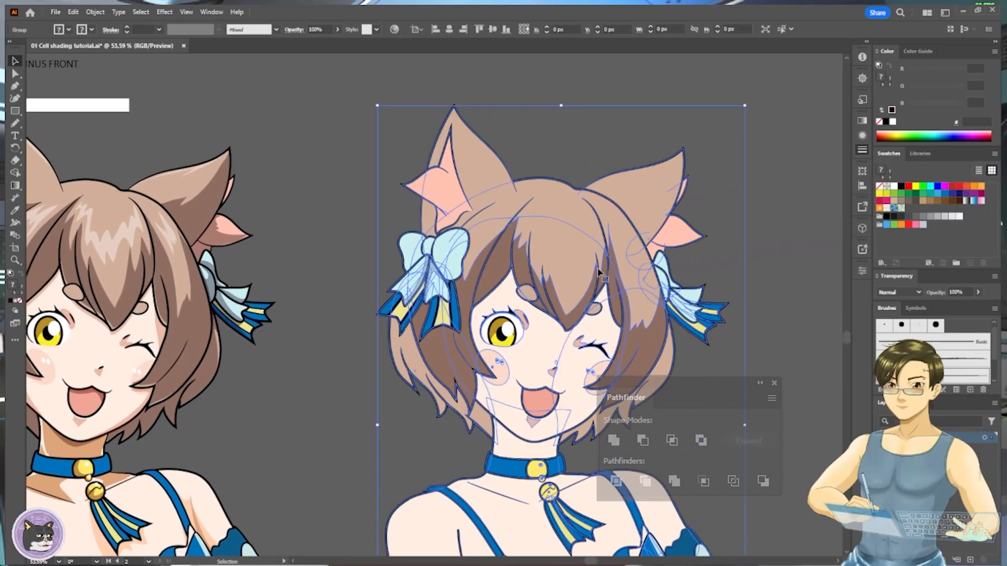
left_click(698, 370)
key("a")
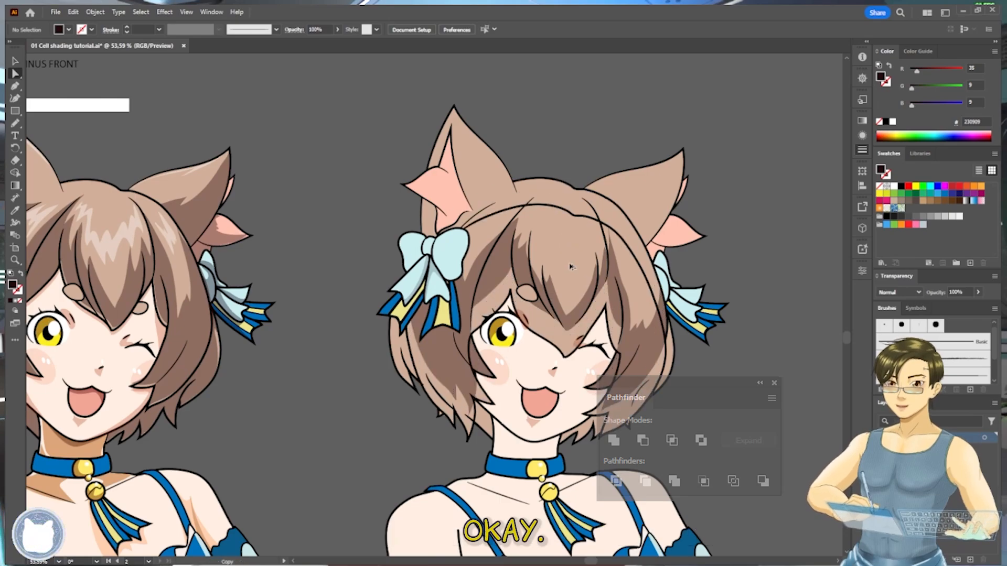
left_click(585, 312)
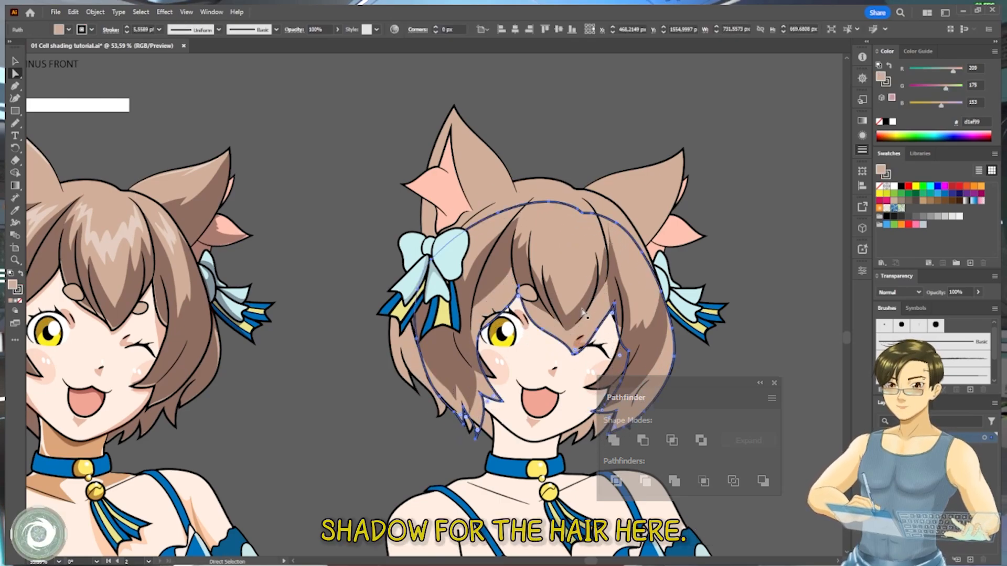
key("ctrl+shift+a")
key("ctrl+v")
- Give the offset hair copy the dark brown 230909 fill without a stroke using the Eyedropper
key("i")
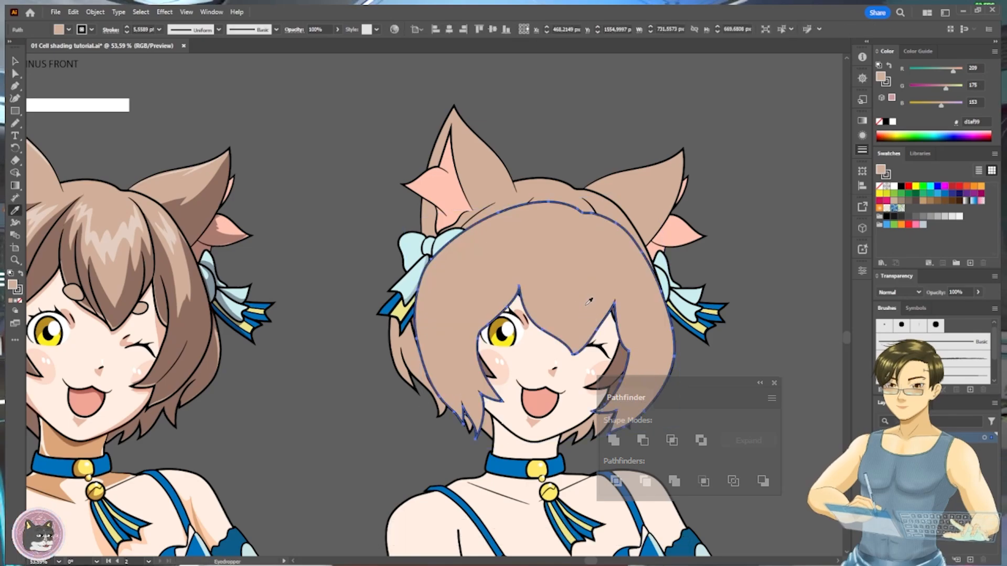
left_click(619, 358)
key("a")
- Copy the face shape to the front and intersect it with the dark hair copy to form a face shadow
left_click(623, 367)
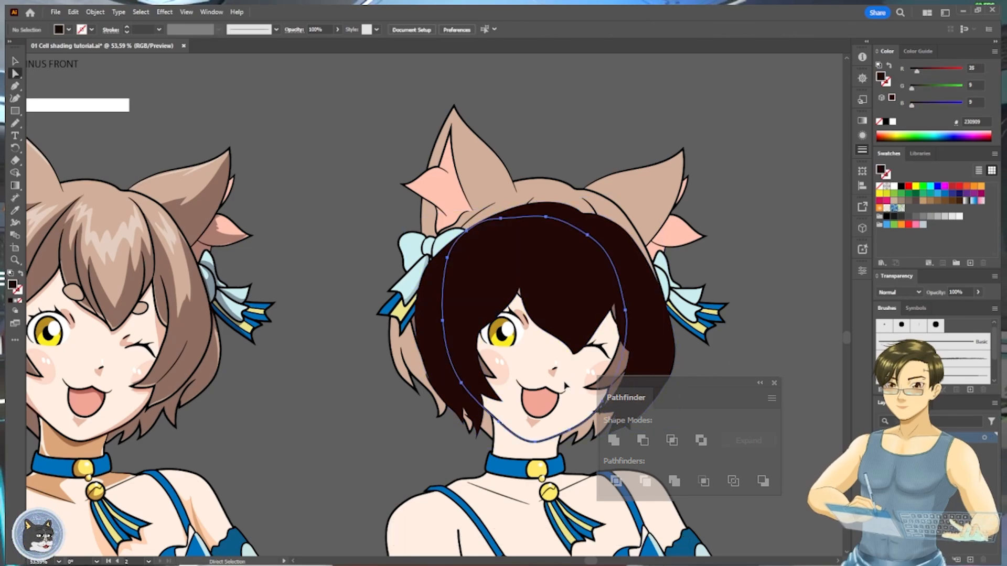
key("ctrl+c")
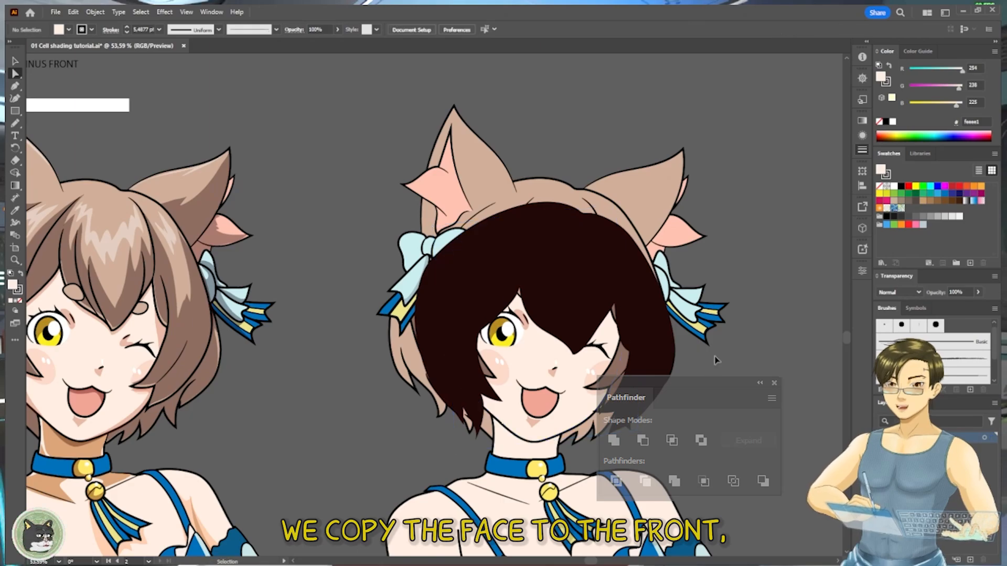
key("ctrl+f")
left_click(644, 287, "shift")
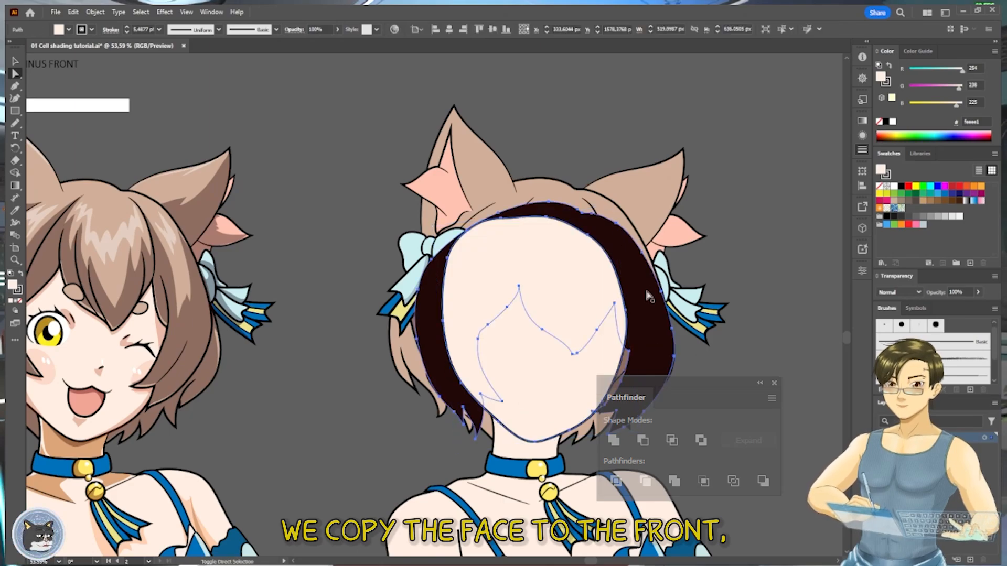
left_click(672, 441)
key("i")
left_click(676, 343)
- Cut the dark face shadow and paste it directly in front of the face, beneath the hair
key("ctrl+x")
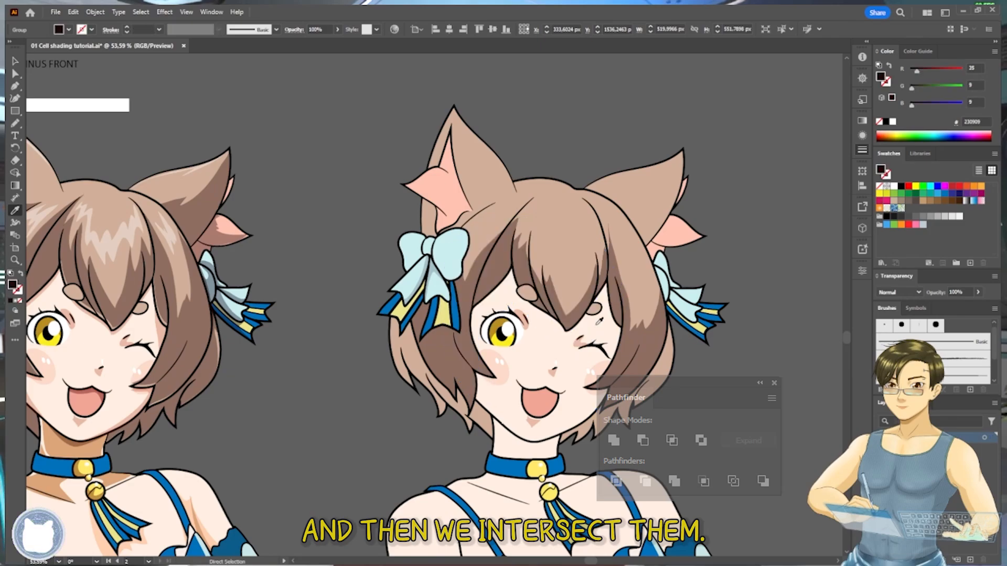
key("a")
left_click(598, 327)
key("ctrl+f")
key("ctrl+z")
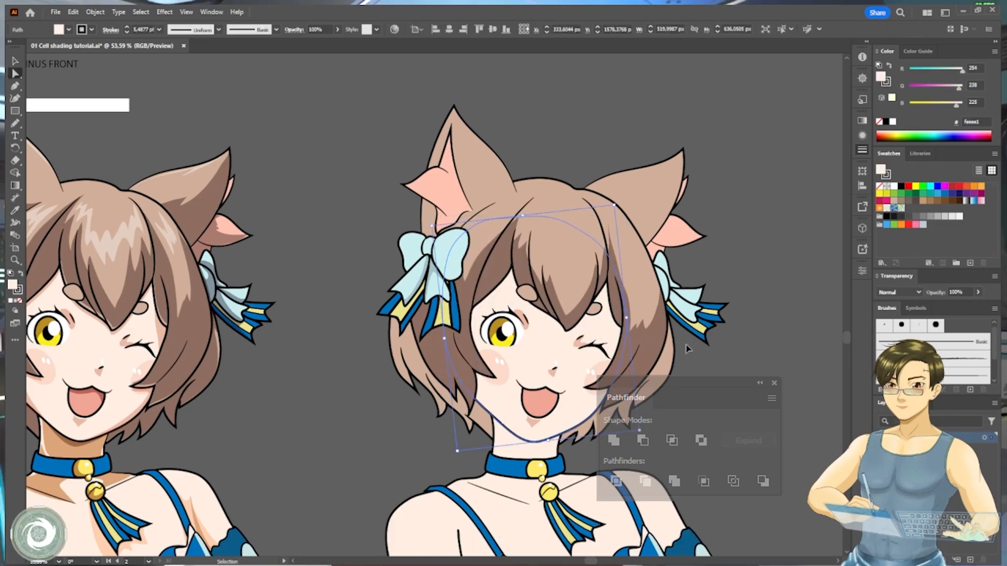
key("ctrl+f")
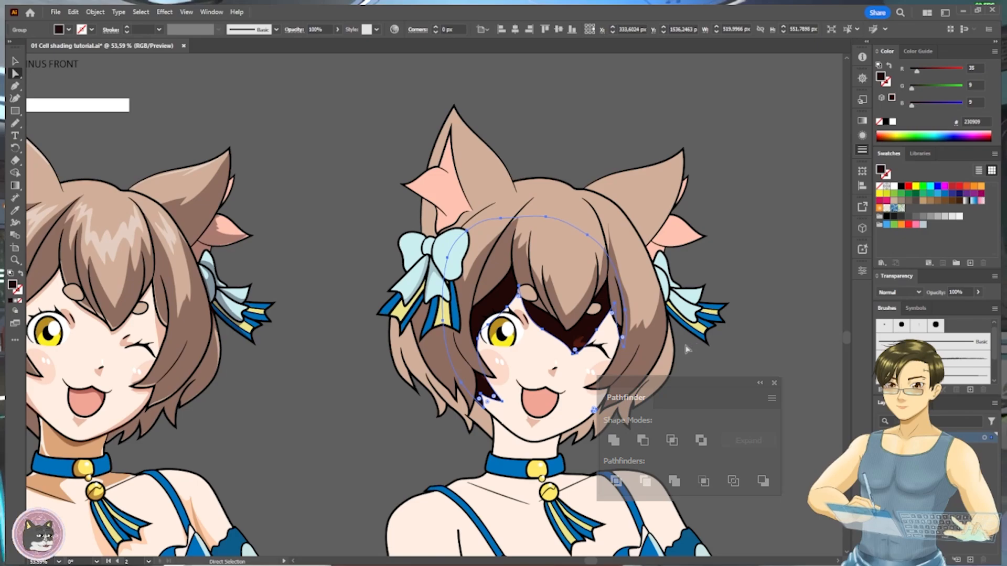
- Nudge the face shadow slightly left and upward
key("Left")
key("Up")
key("Up")
key("Up")
key("Up")
key("Up")
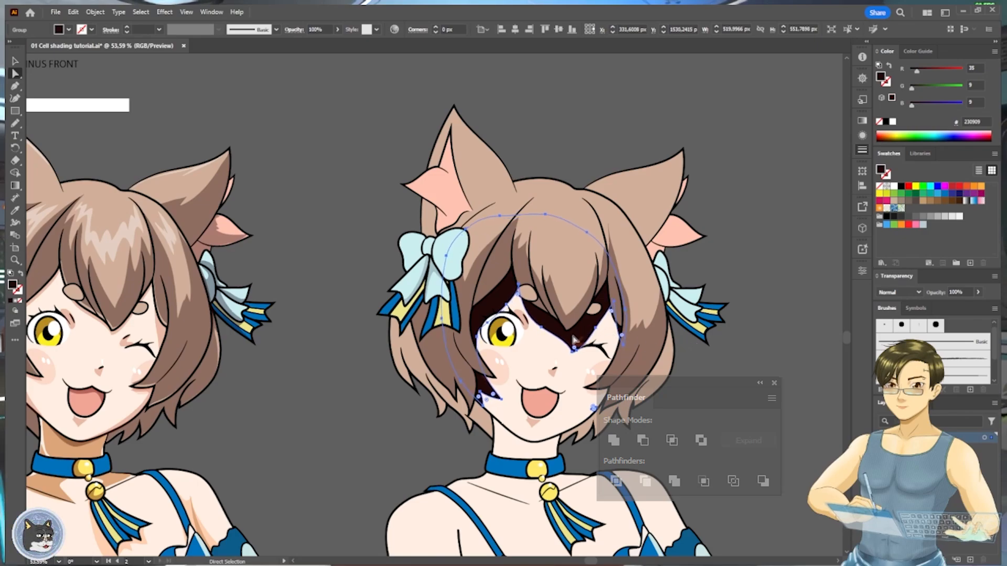
key("i")
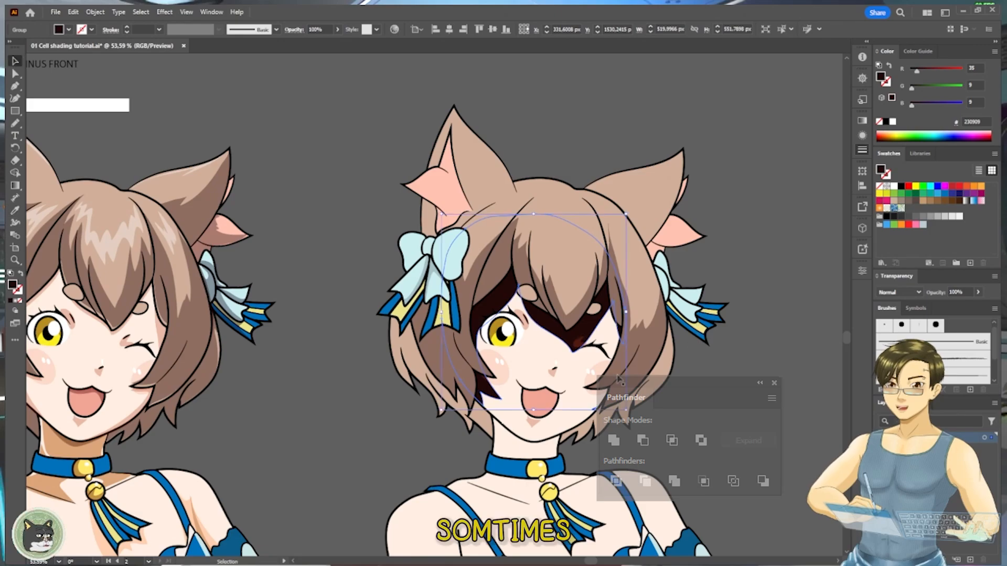
key("v")
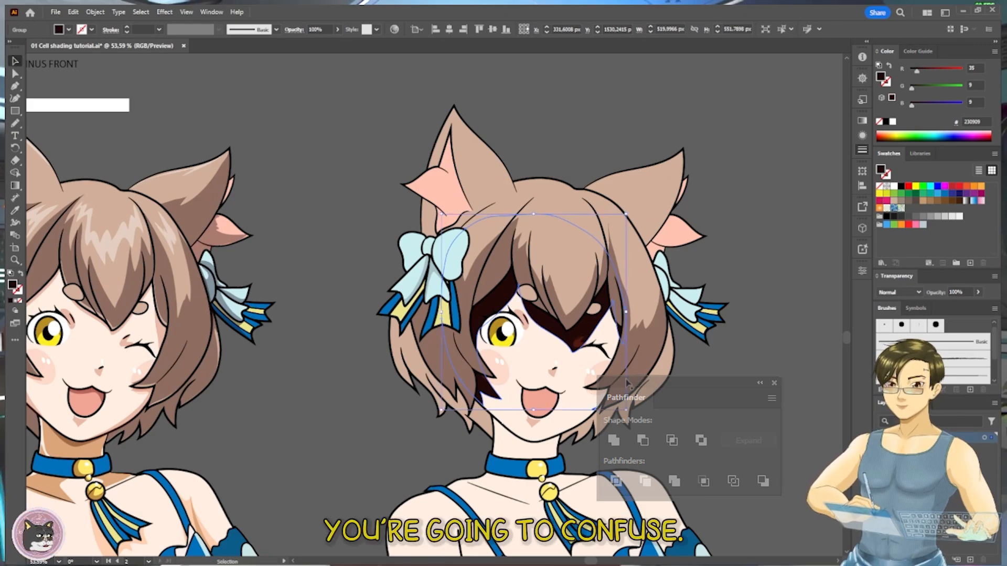
- Reshape the face shadow's lower edge beside the winking eye's cheek with the Pencil
key("shift+e")
left_click_drag(573, 429, 602, 403)
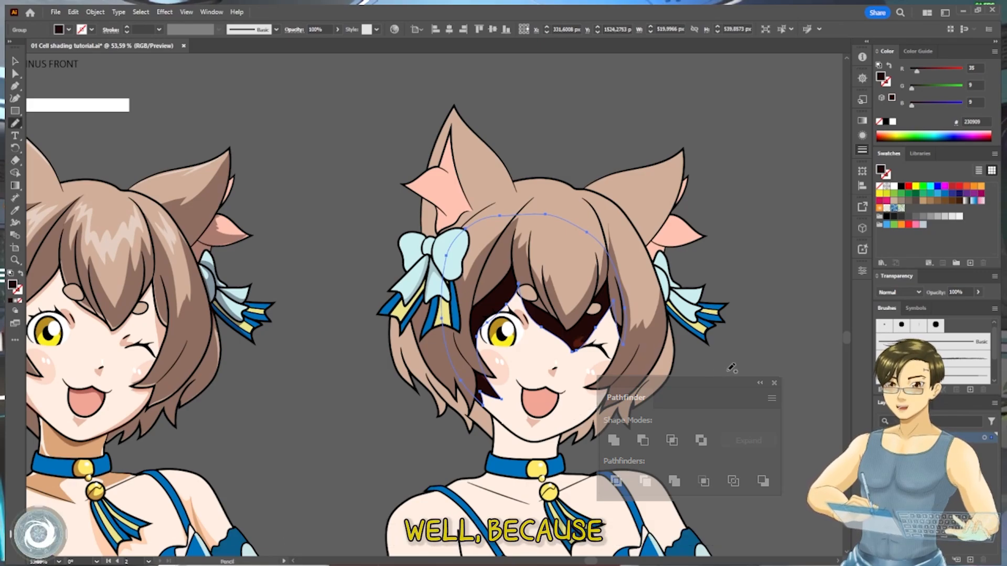
key("a")
key("v")
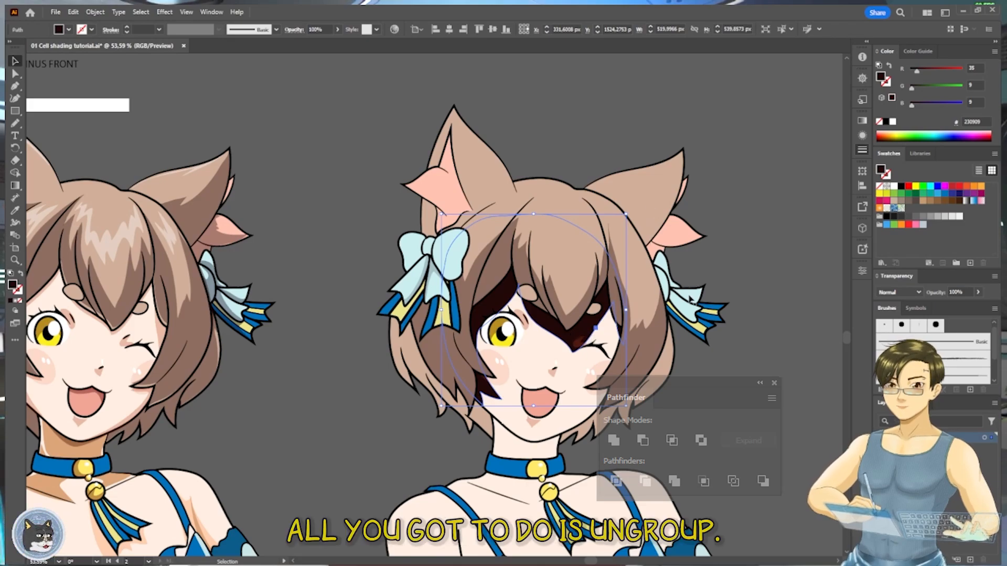
left_click(735, 325)
left_click(594, 328)
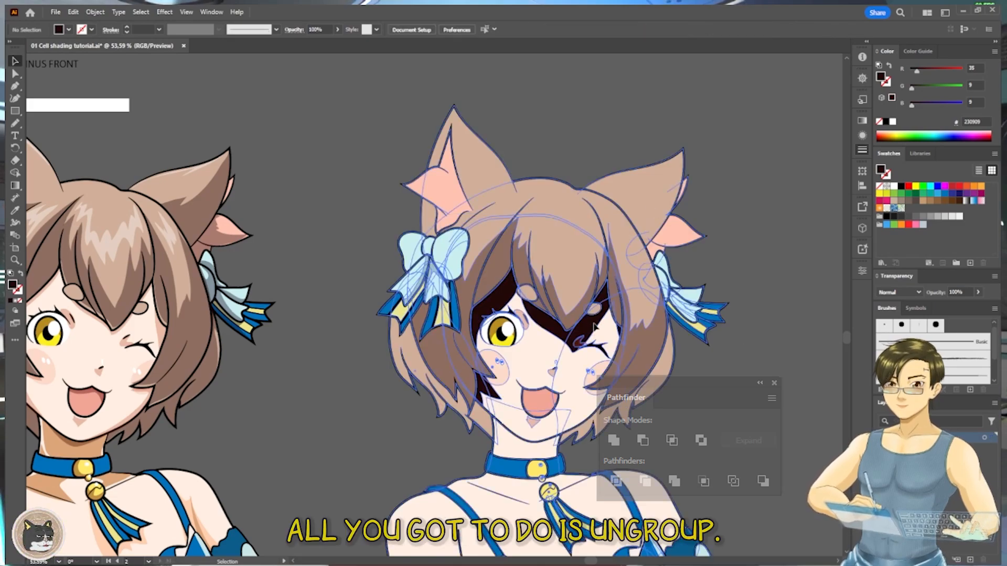
left_click(703, 355)
key("a")
left_click(588, 334)
key("i")
key("v")
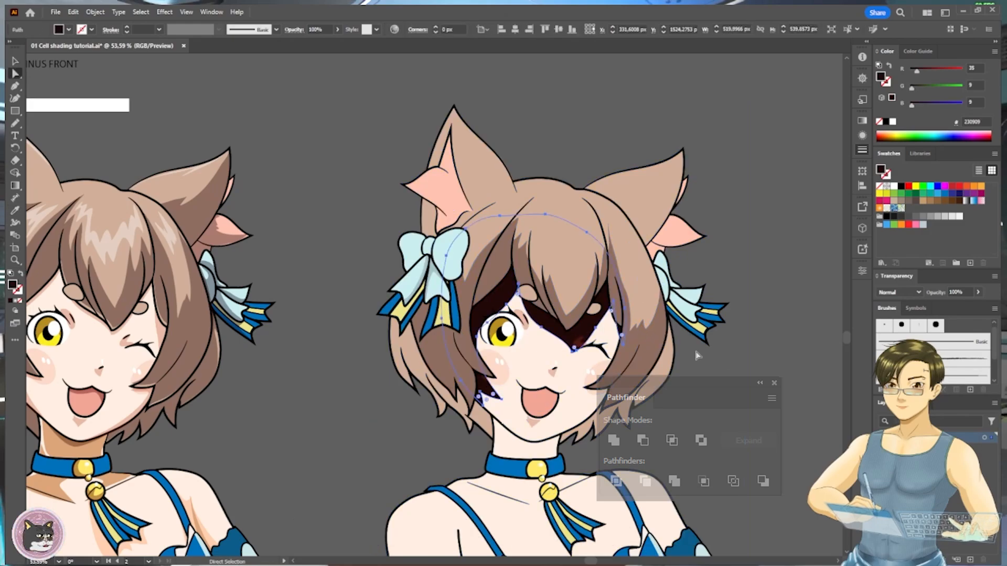
left_click(697, 355)
key("a")
left_click(589, 335)
key("Delete")
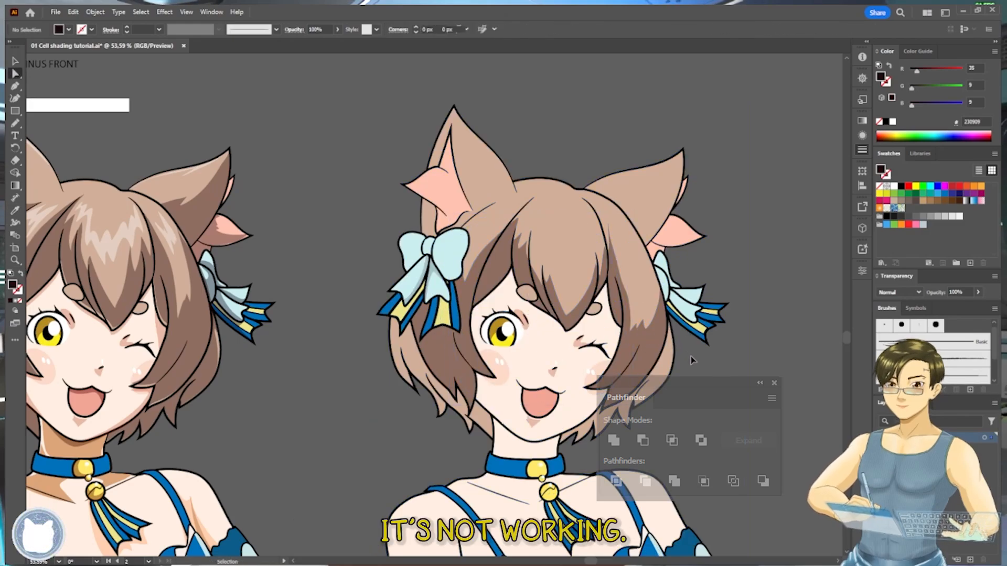
key("ctrl+z")
- Paste the cut face shadow in front of the artwork and apply the shaded character's 39% opacity shadow appearance with the Eyedropper
key("ctrl+x")
key("ctrl+f")
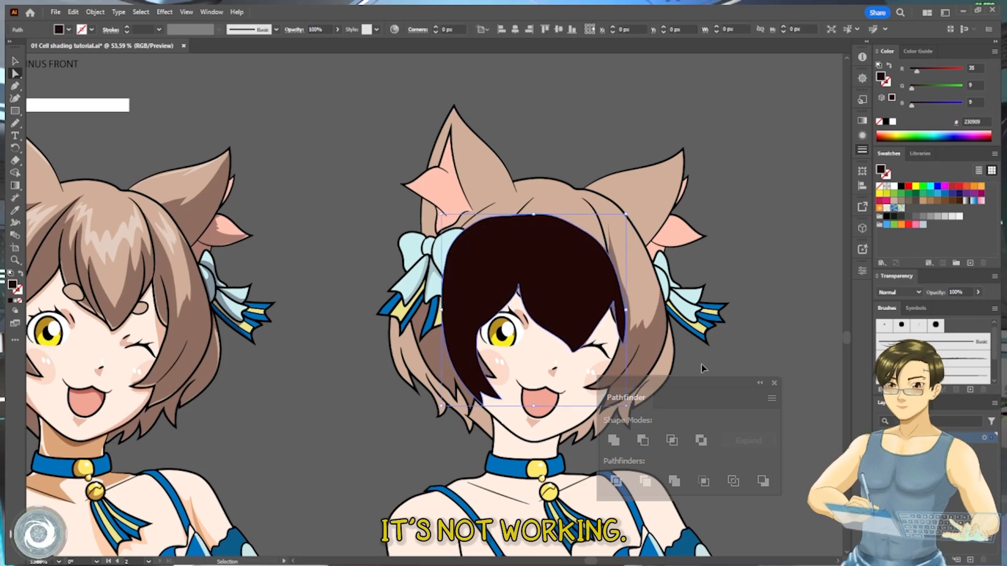
key("i")
key("a")
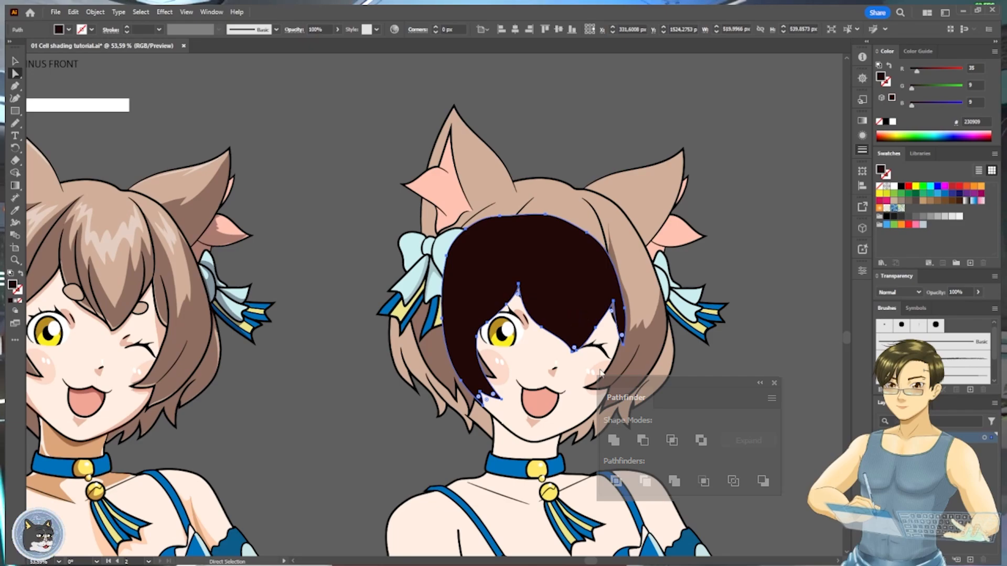
key("ctrl+x")
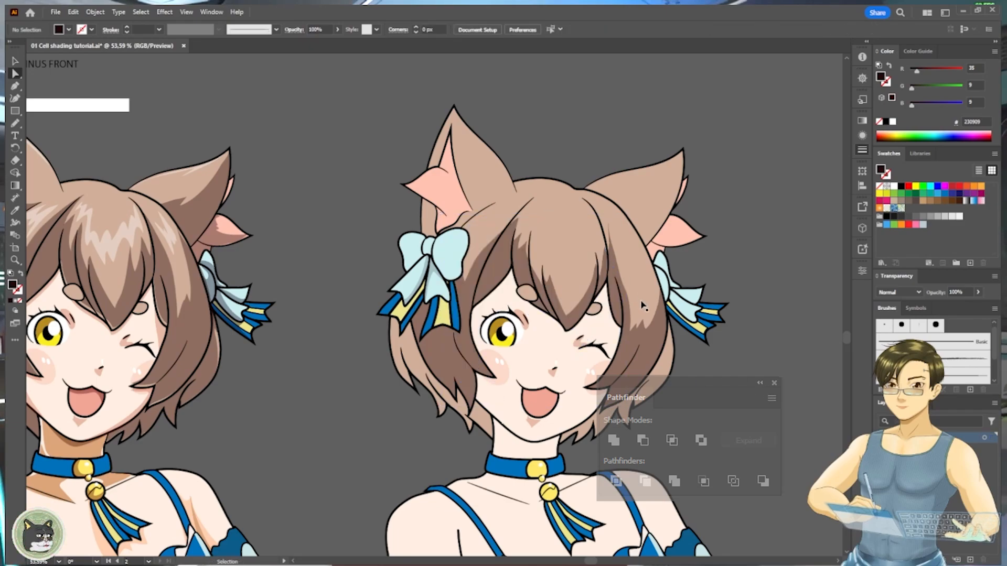
key("ctrl+f")
key("i")
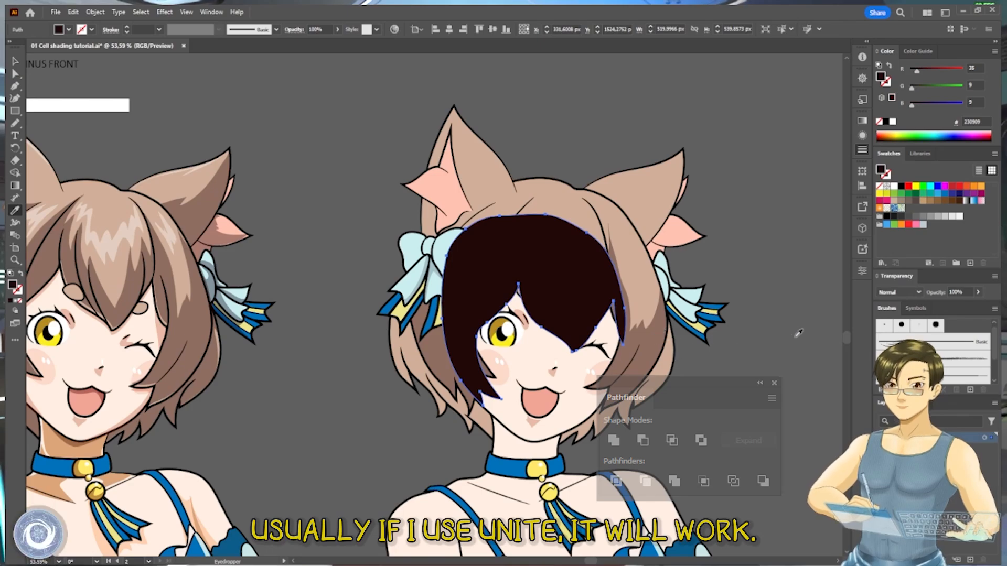
left_click(190, 312)
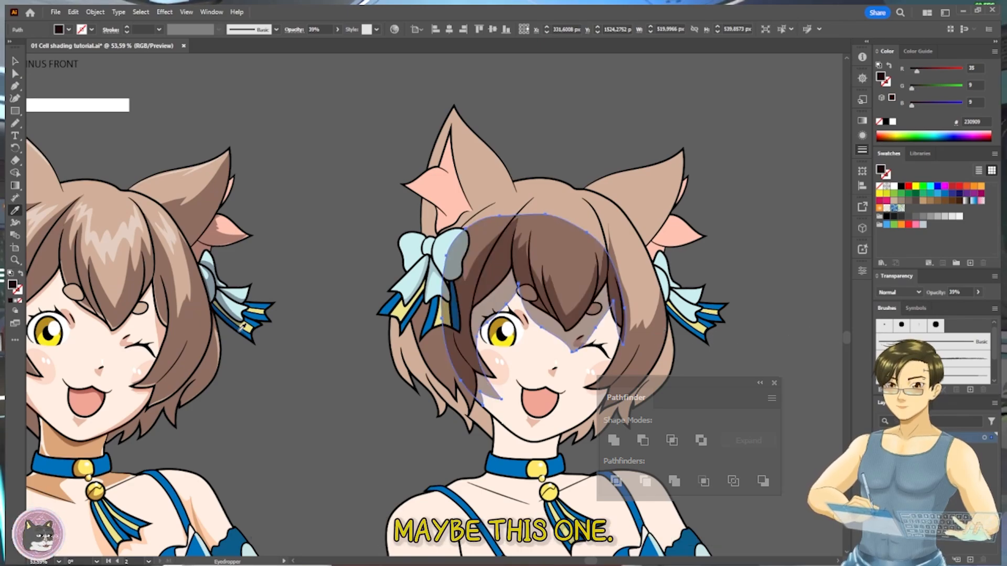
key("a")
left_click(682, 353)
left_click_drag(659, 350, 711, 353)
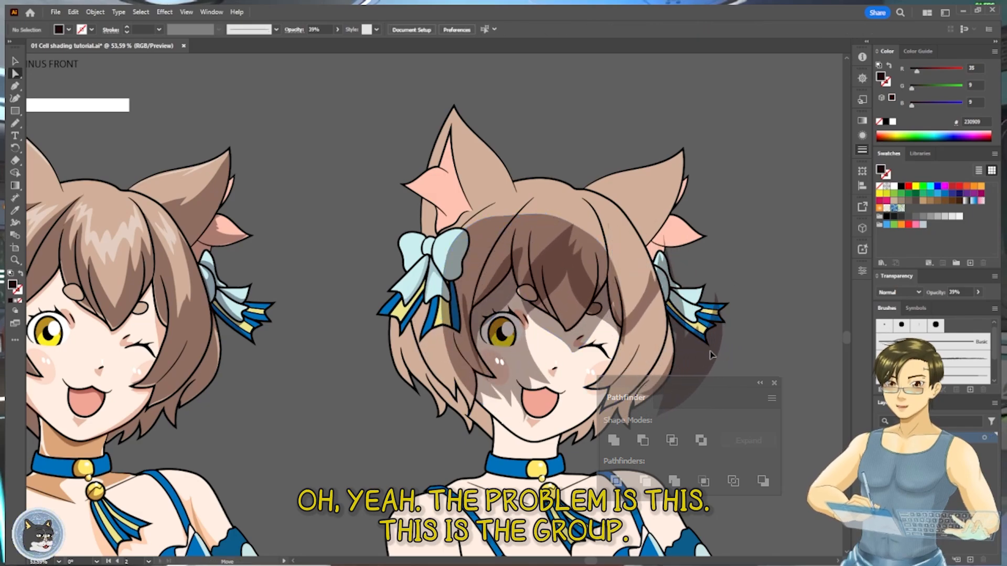
key("ctrl+z")
- Place the face shadow directly in front of the face, beneath the hair, and move it up closer to the fringe
key("v")
left_click(731, 356)
left_click(577, 331)
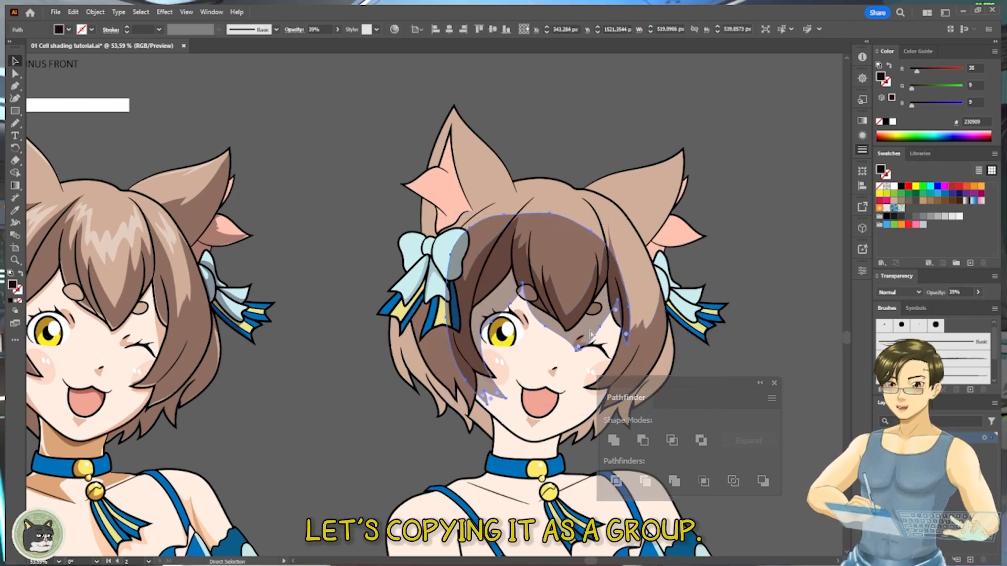
key("a")
left_click(646, 379)
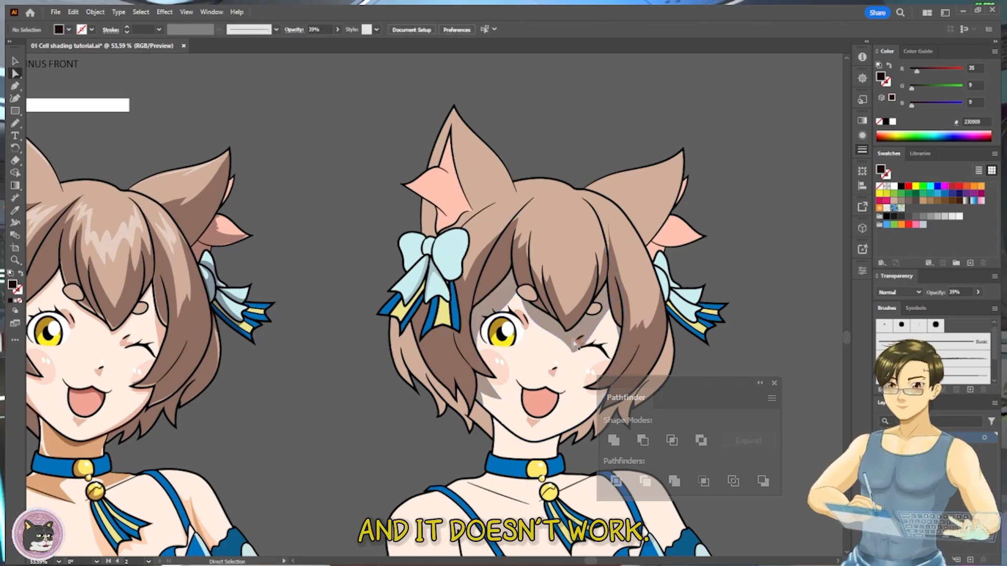
left_click_drag(573, 341, 557, 328)
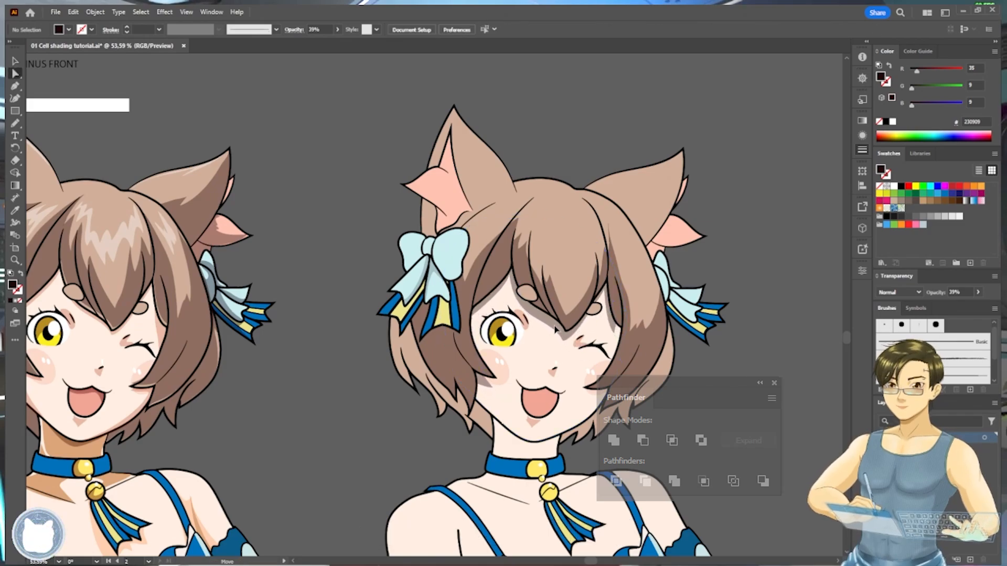
- Try to redraw the face shadow's edge beside the winking eye with the Pencil
key("n")
left_click_drag(623, 320, 620, 304)
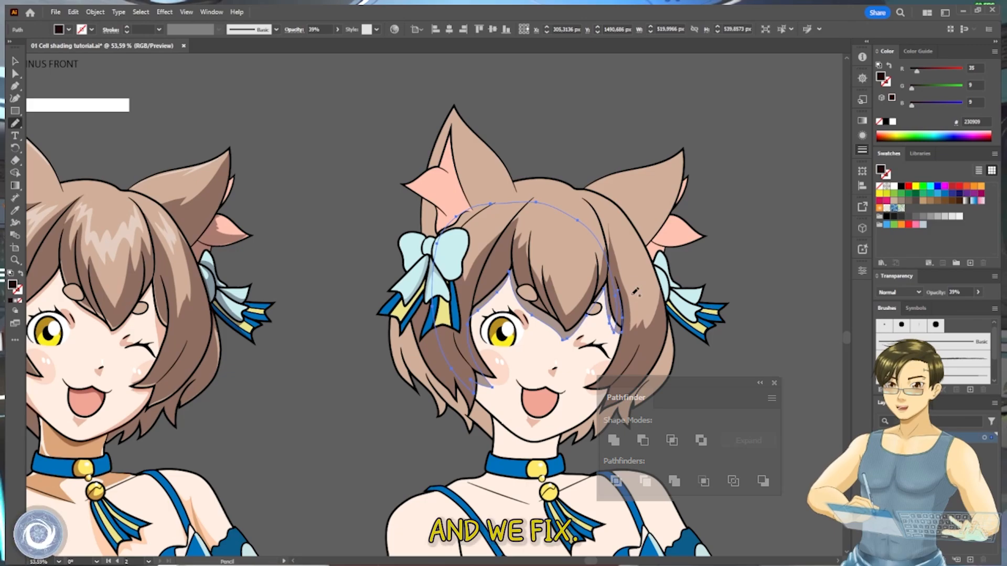
key("ctrl+z")
key("ctrl+z")
key("ctrl+z")
key("ctrl+shift+z")
key("ctrl+shift+z")
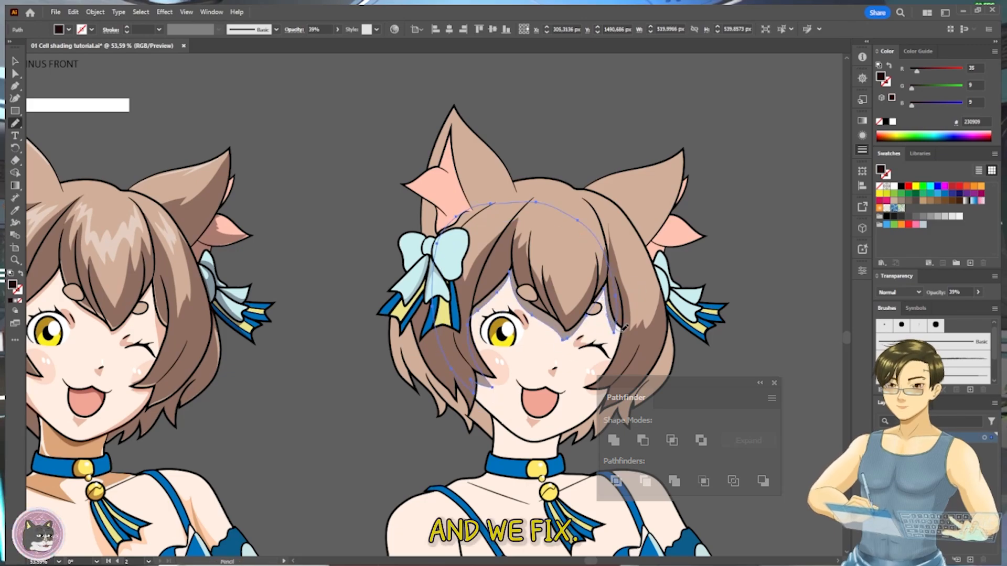
- Reshape the face shadow's outer edge with the Pencil so it extends under the side hair beside the winking eye
left_click_drag(621, 305, 617, 293)
key("ctrl+z")
key("ctrl+z")
key("ctrl+z")
key("ctrl+shift+z")
key("ctrl+shift+z")
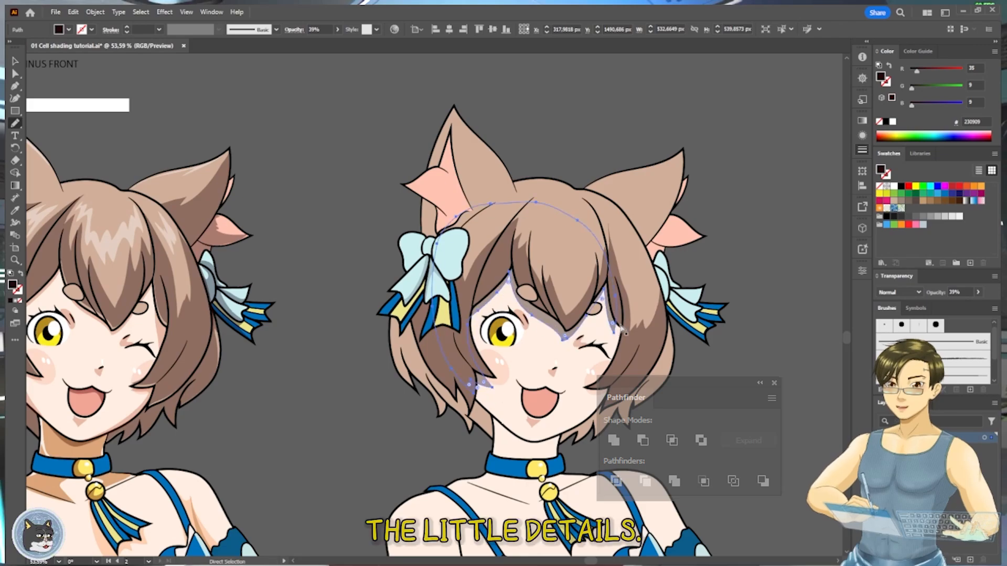
left_click_drag(619, 334, 619, 291)
key("a")
left_click(681, 375)
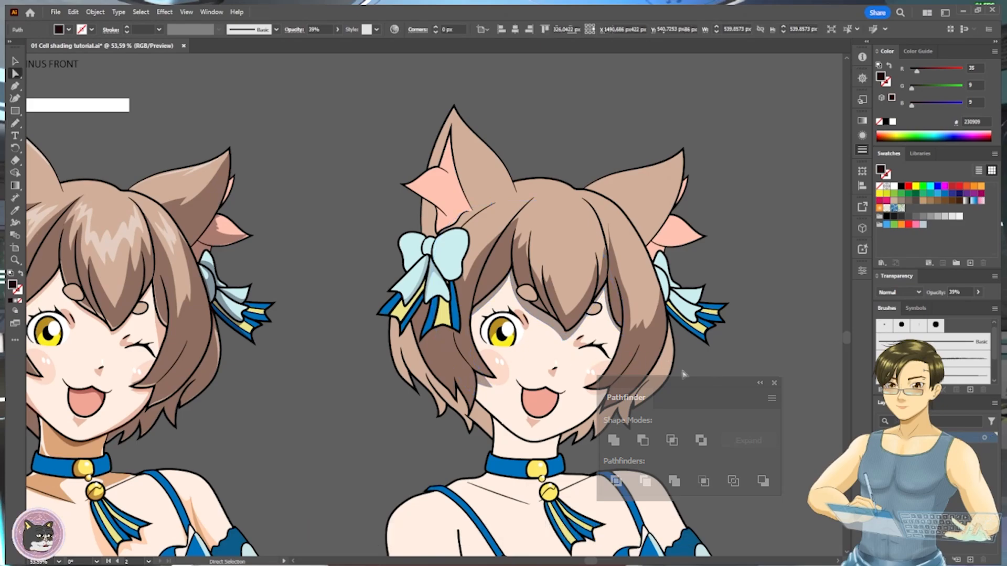
- Adjust the face shadow beside the open eye's cheek and recolor its fill to reddish brown #ad4e23
left_click_drag(475, 395, 479, 355)
left_click(495, 350)
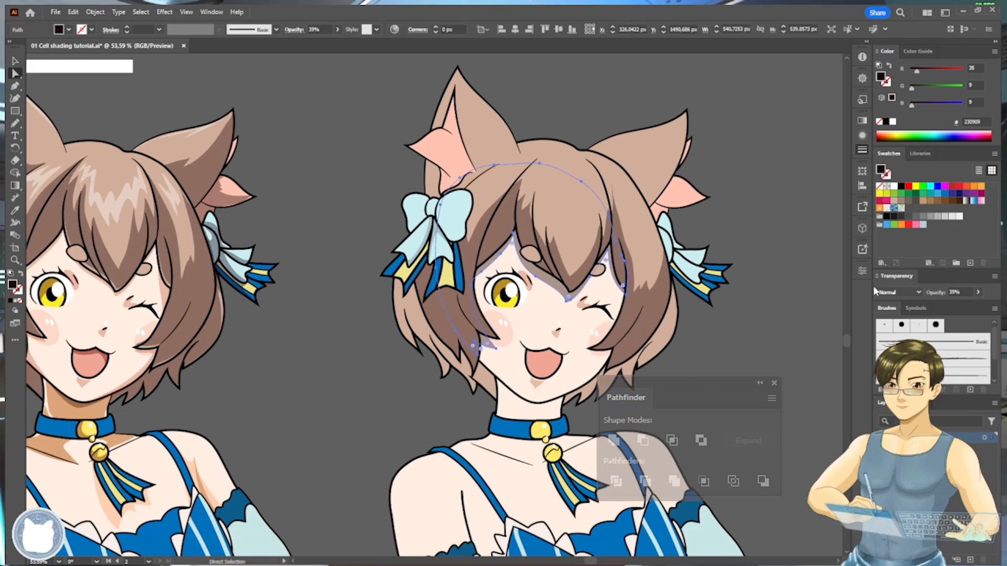
left_click(937, 202)
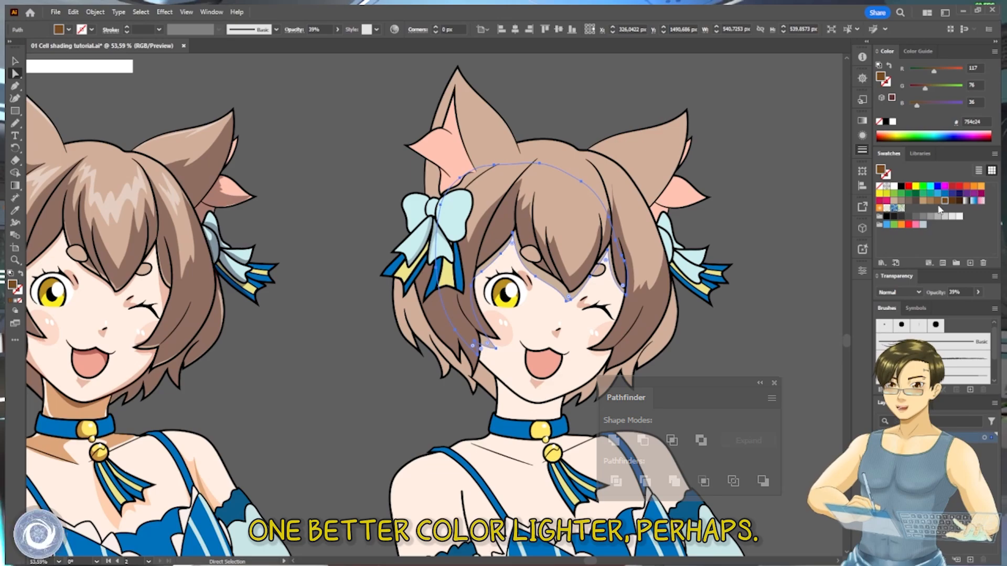
left_click(930, 201)
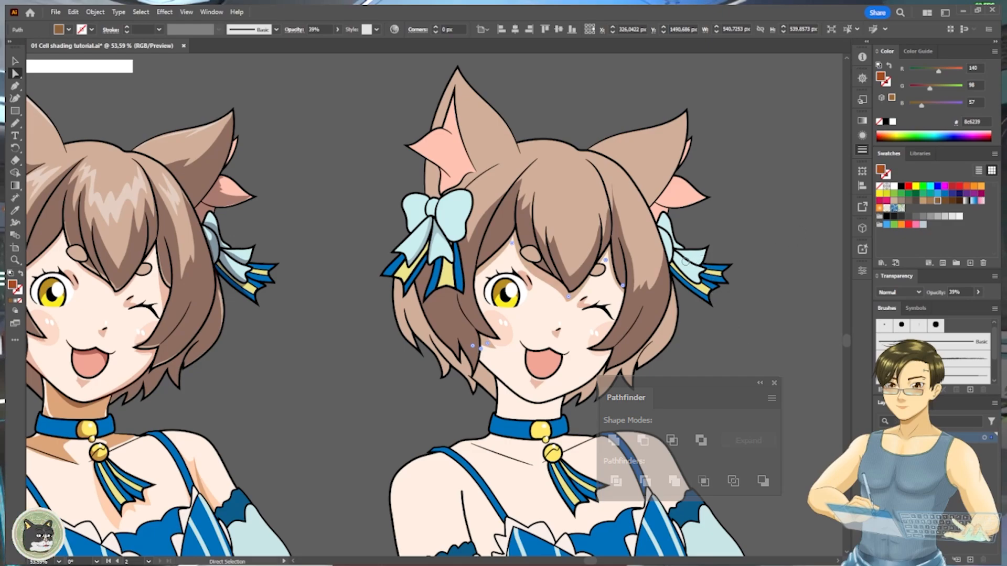
key("v")
left_click(669, 370)
mouse_move(655, 354)
left_mouse_down()
mouse_move(656, 311)
mouse_move(654, 344)
left_mouse_up()
- Place a copy of the face slightly lower and intersect it with a copy of the neck shape using Pathfinder
key("a")
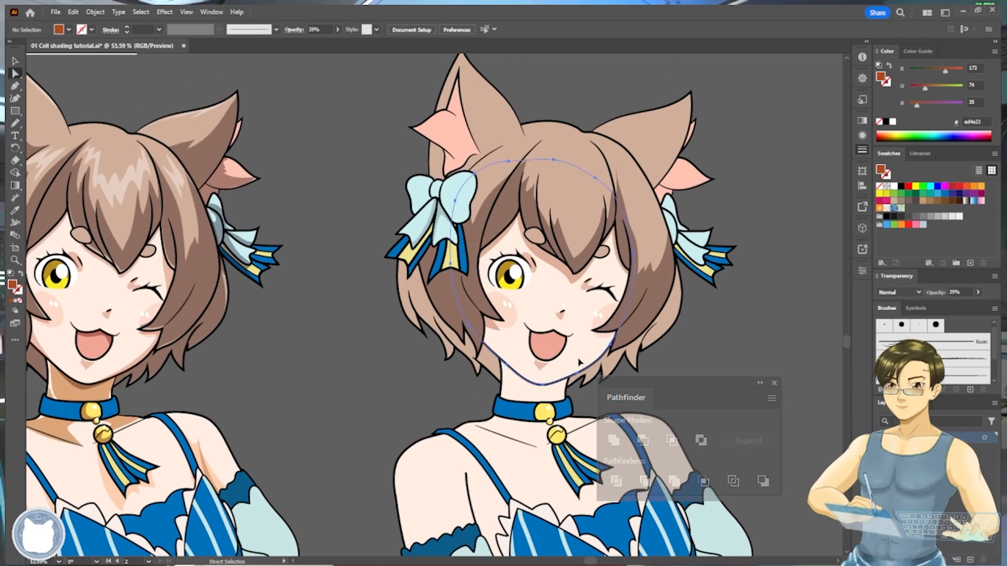
mouse_move(580, 364)
left_mouse_down()
mouse_move(708, 374)
mouse_move(567, 371)
mouse_move(581, 386)
left_mouse_up()
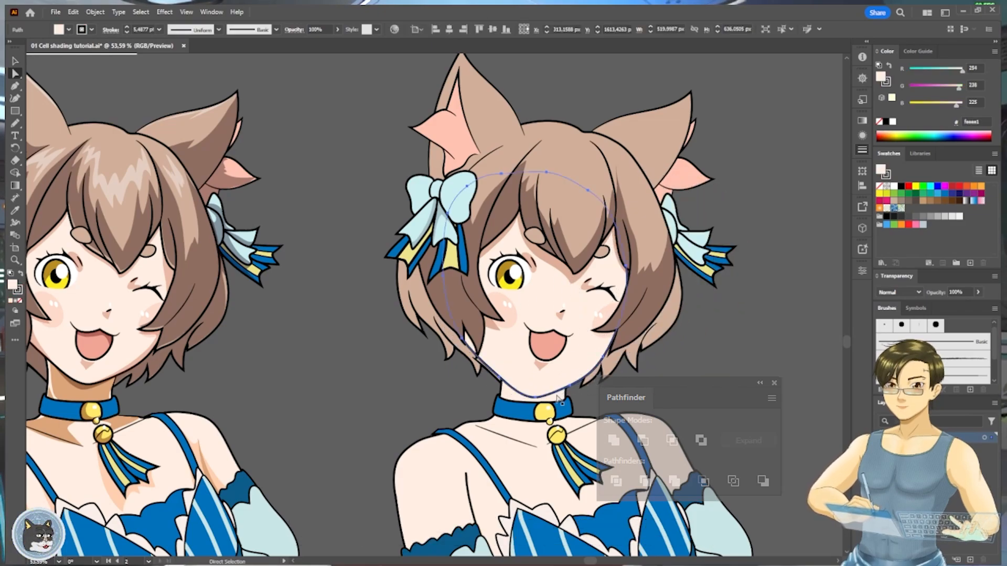
left_click(660, 368)
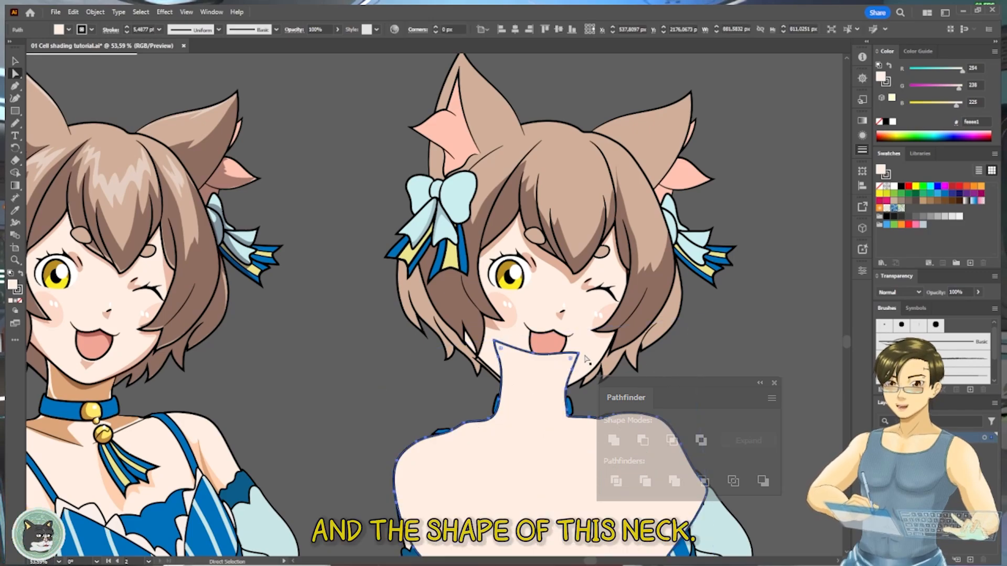
left_click(590, 363, "shift")
left_click(672, 440)
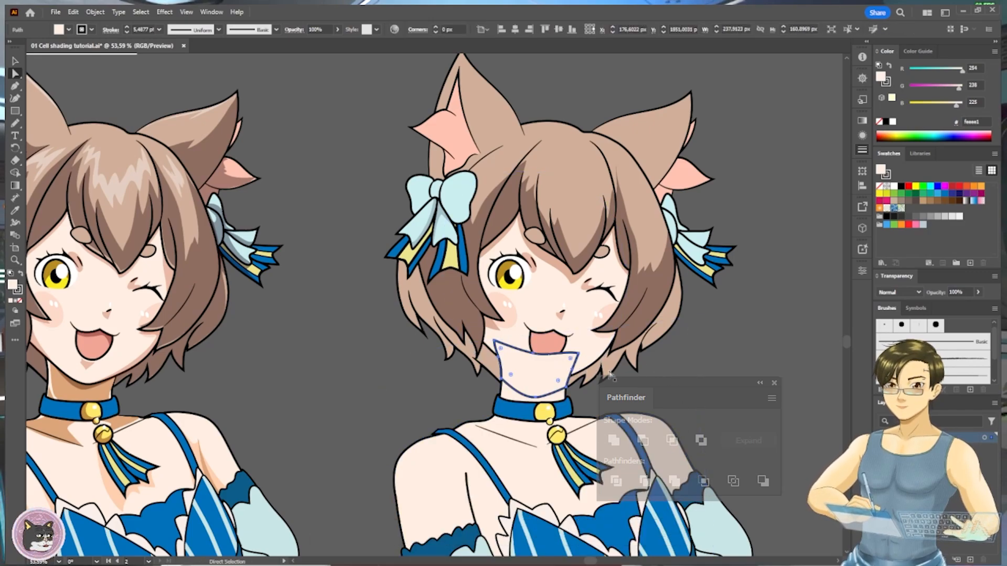
- Paste the intersected shape directly in front of the neck and apply the shadow's #ad4e23, 39% opacity appearance with the Eyedropper
key("ctrl+x")
left_click(546, 387)
key("ctrl+f")
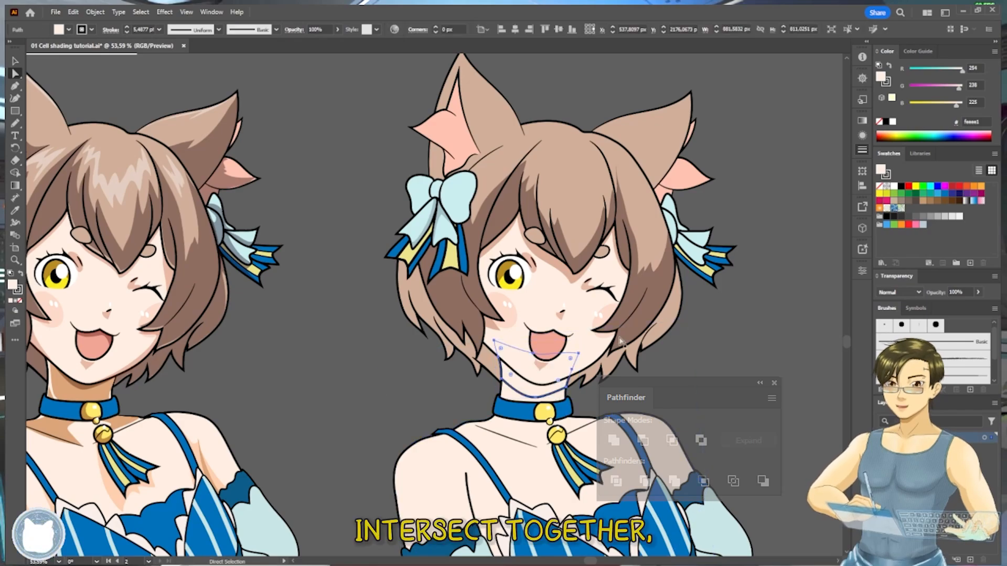
key("i")
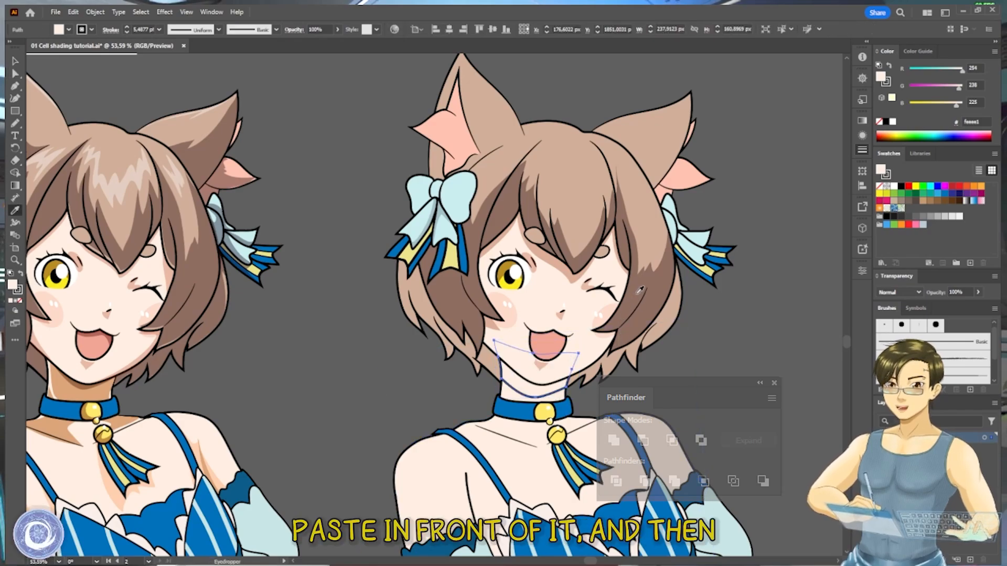
left_click(640, 290)
key("ctrl+shift+a")
key("v")
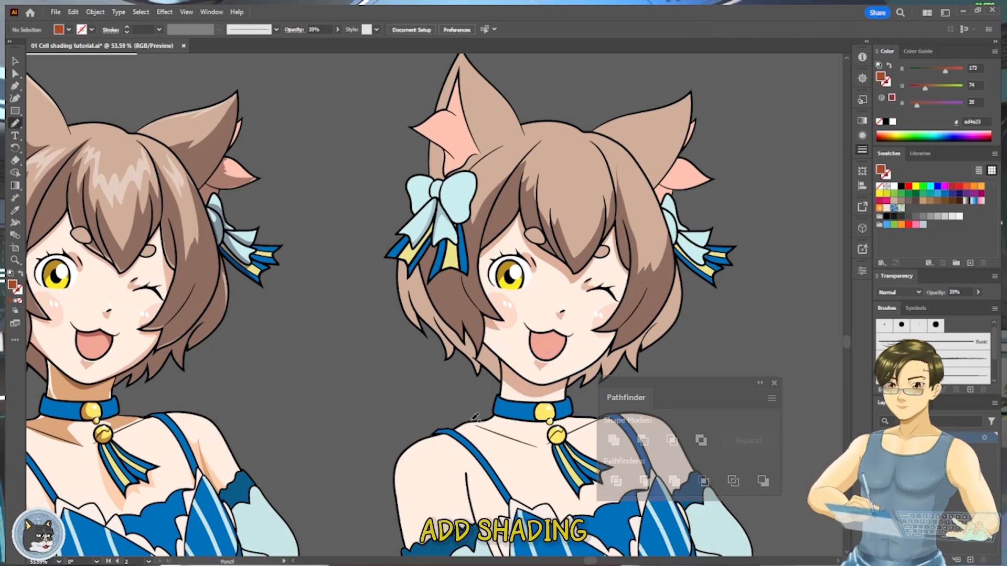
- Trace a second shadow from the chin down past the collar with the Pencil and apply the neck shadow's appearance with the Eyedropper
left_click_drag(528, 403, 571, 361)
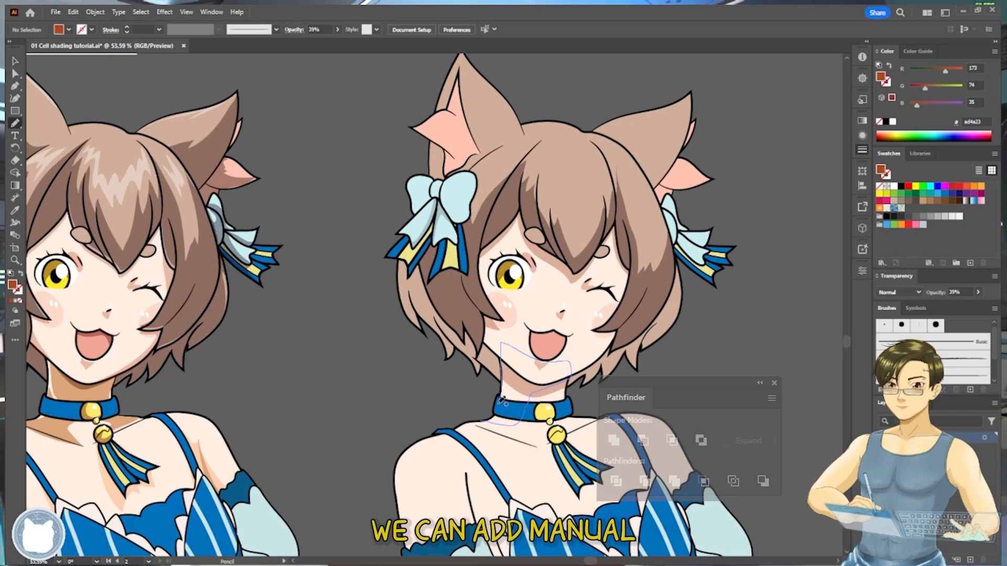
left_click_drag(502, 400, 481, 420)
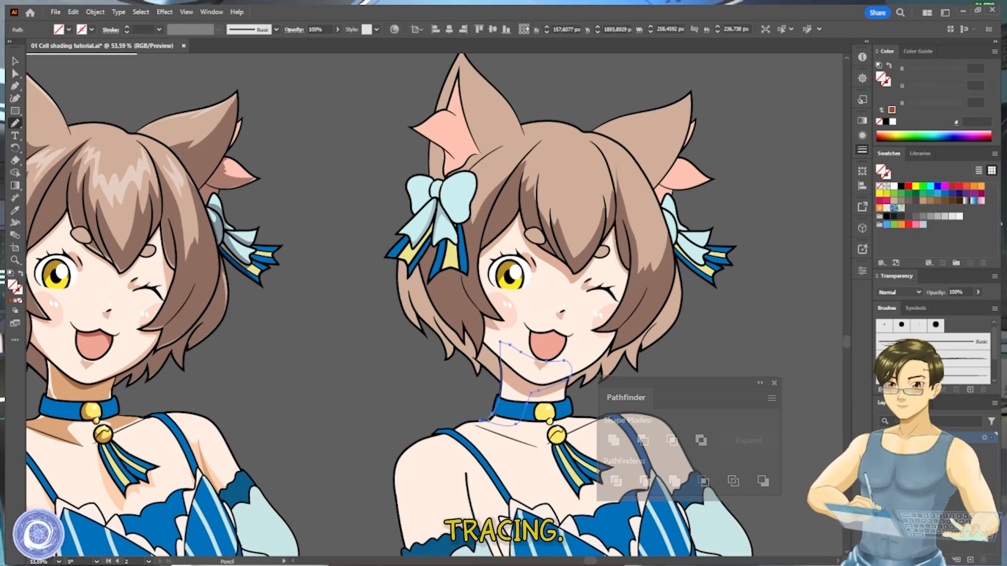
key("i")
left_click(528, 386)
key("v")
key("ctrl+shift+a")
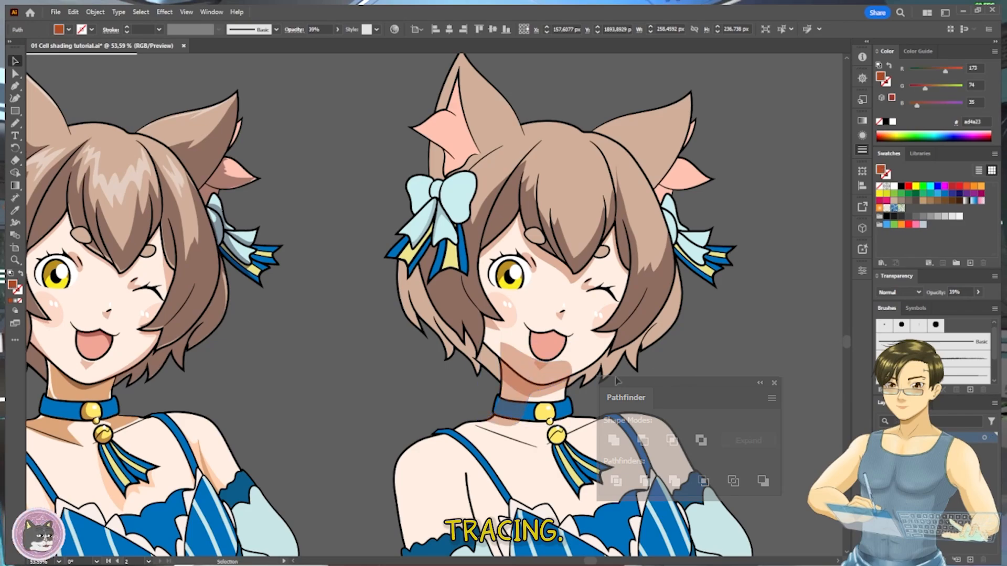
- Cut the traced neck shadow and paste it directly in front of the neck, beneath the face and collar
key("a")
left_click(537, 388)
key("ctrl+x")
left_click(534, 392)
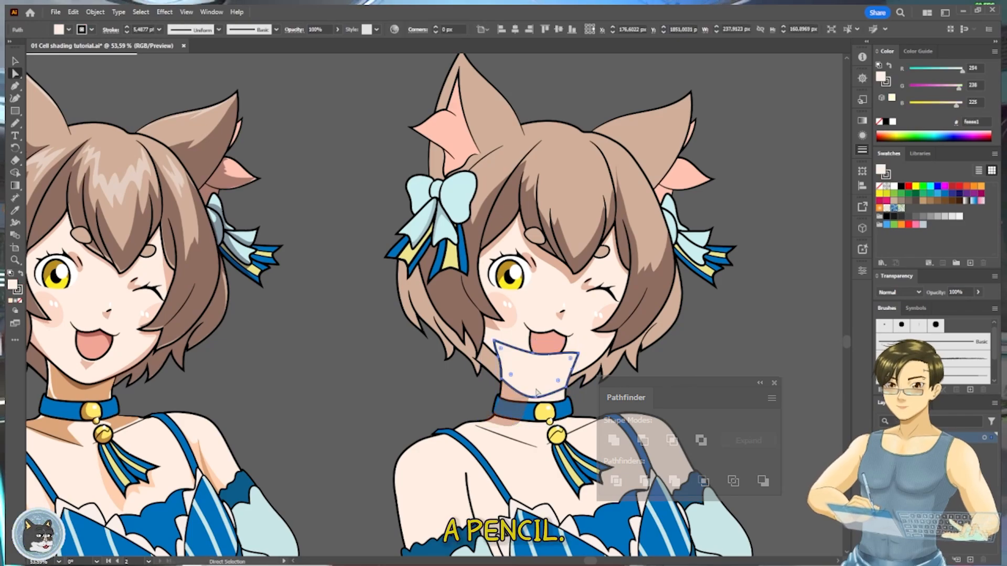
key("ctrl+f")
key("ctrl+z")
key("ctrl+shift+a")
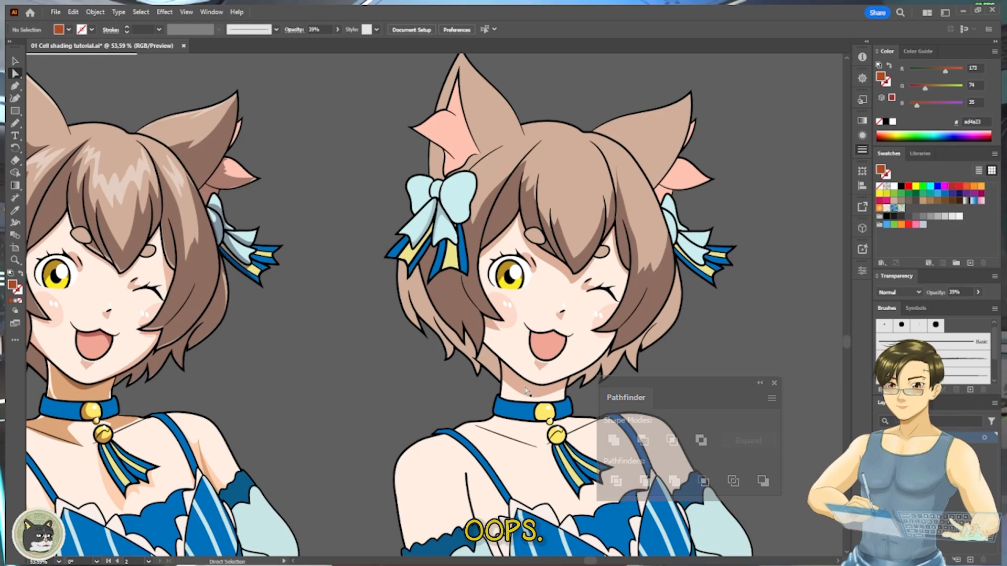
left_click(526, 390)
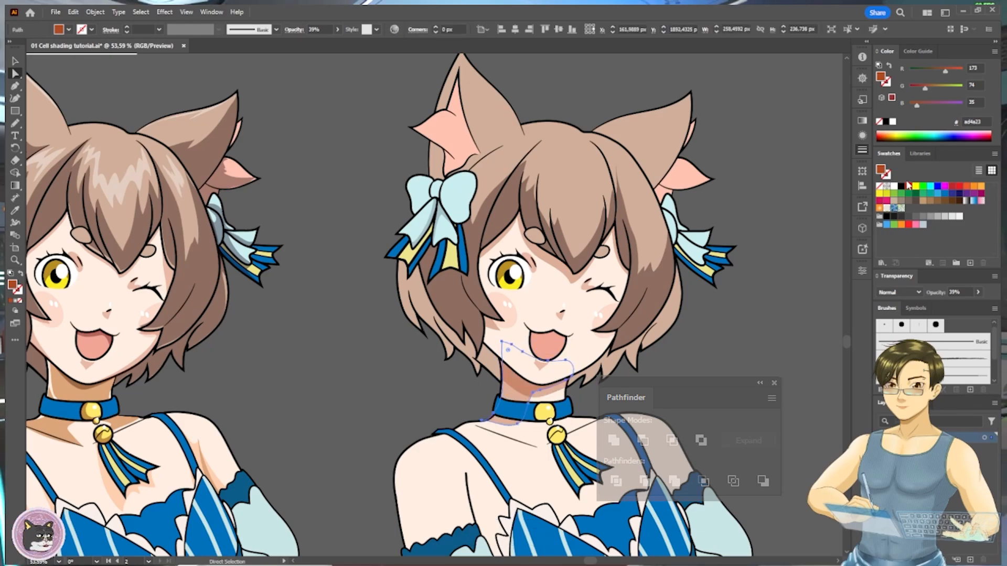
- Set the traced neck shadow's fill color to brown #845444
double_click(884, 172)
left_click(669, 270)
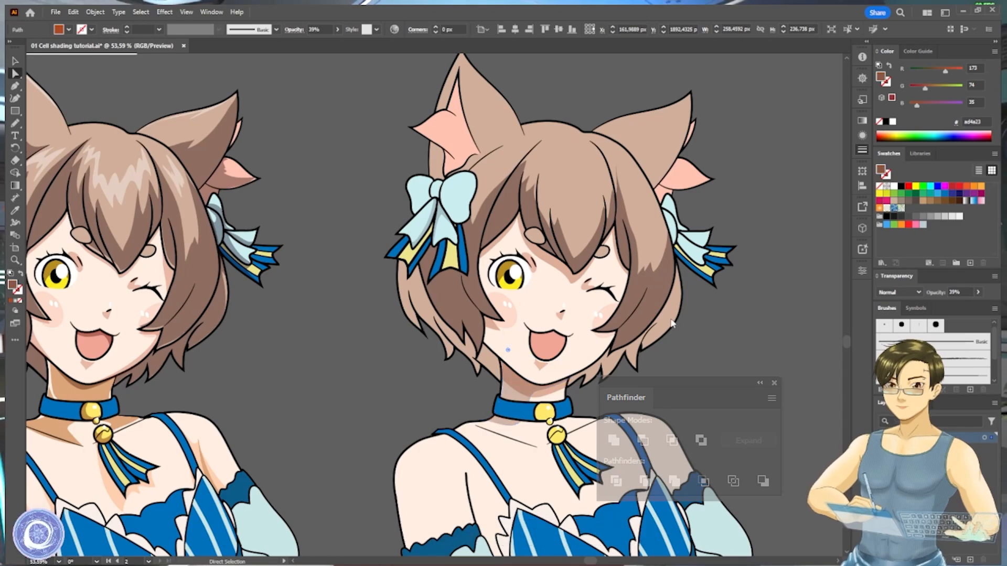
key("v")
left_click(717, 355)
scroll(717, 356, "down", 2)
left_click_drag(713, 357, 682, 362)
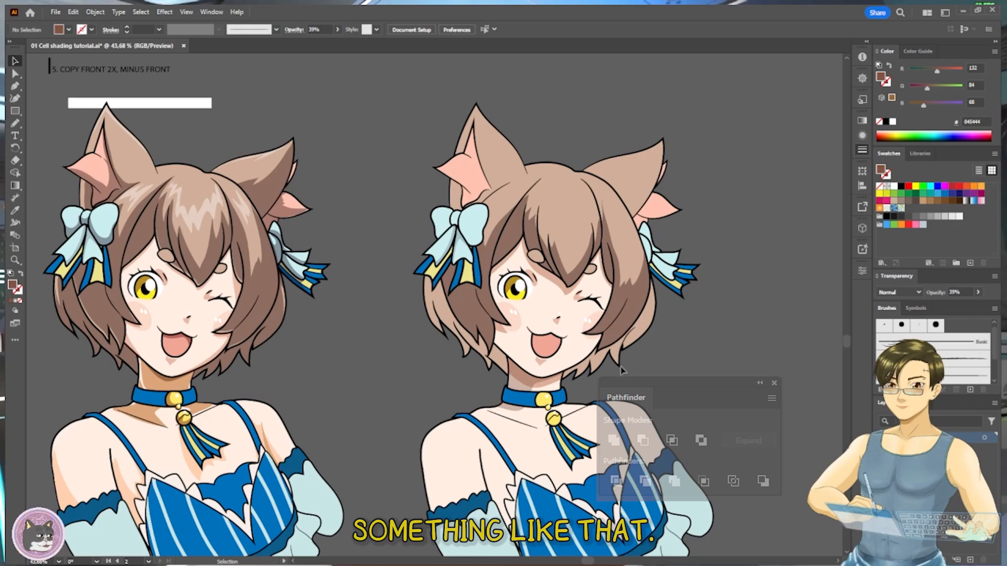
- Reapply the reddish-brown #ad4e23 shadow appearance at 39% opacity to the traced neck shadow with the Eyedropper
scroll(587, 371, "up", 2)
left_click(507, 414)
left_click(512, 377)
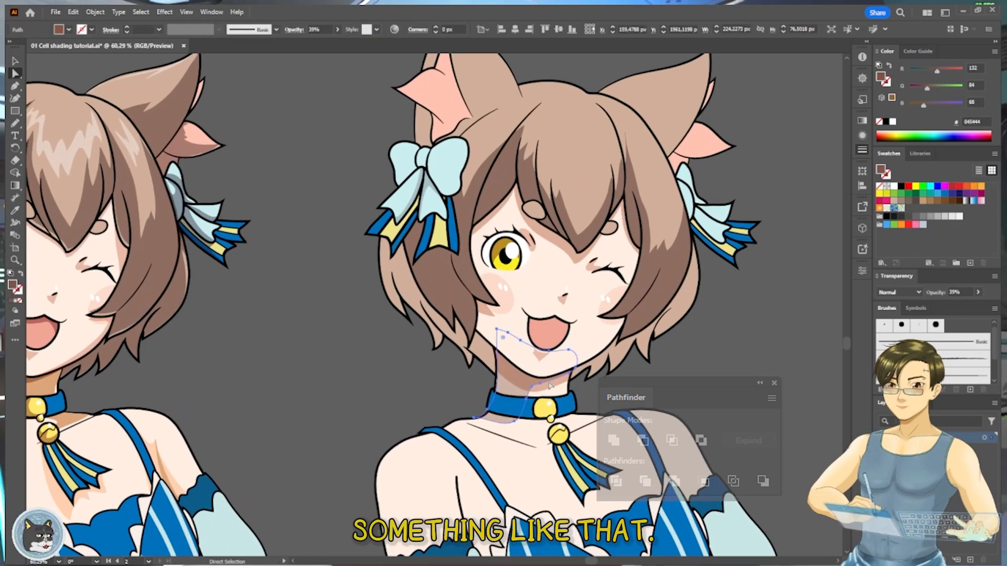
key("n")
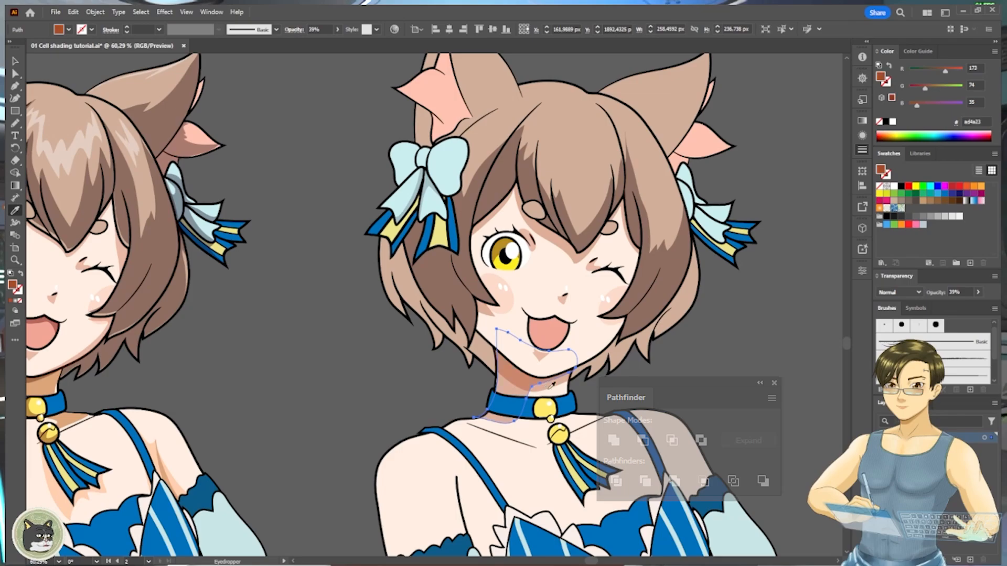
- Move the intersected shadow under the chin slightly upward and set its fill to dark brown #5b392d
key("a")
left_click(551, 389)
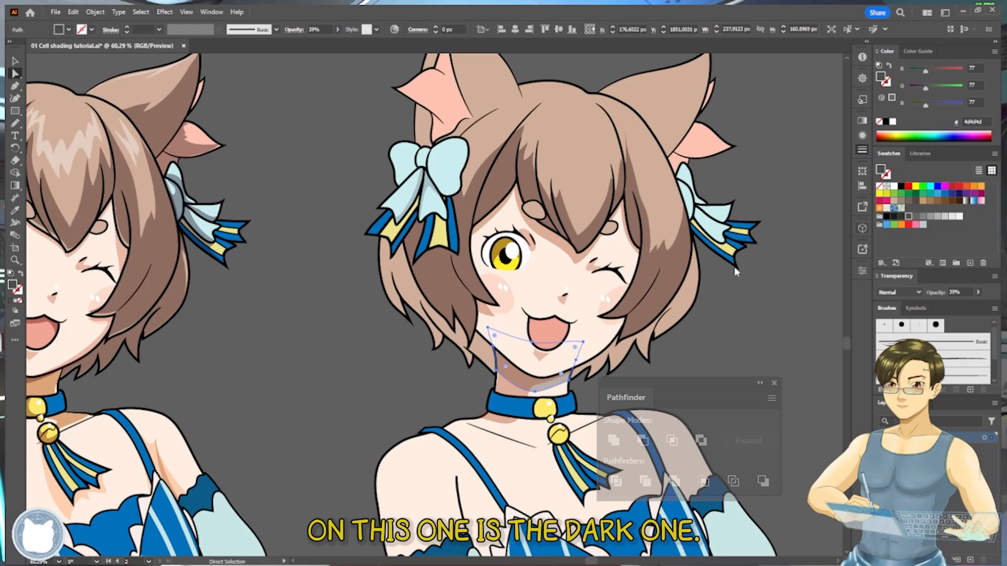
key("v")
key("a")
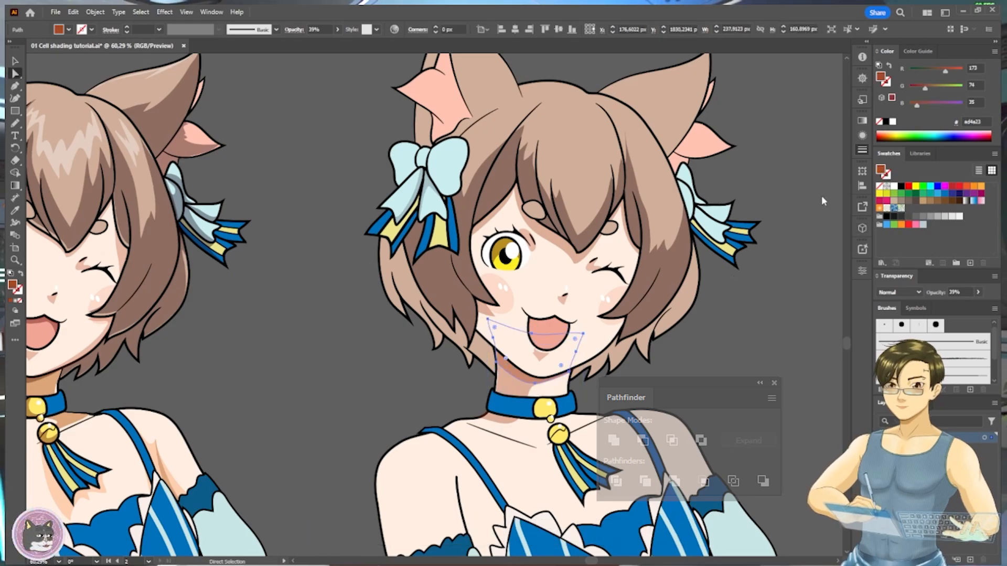
key("v")
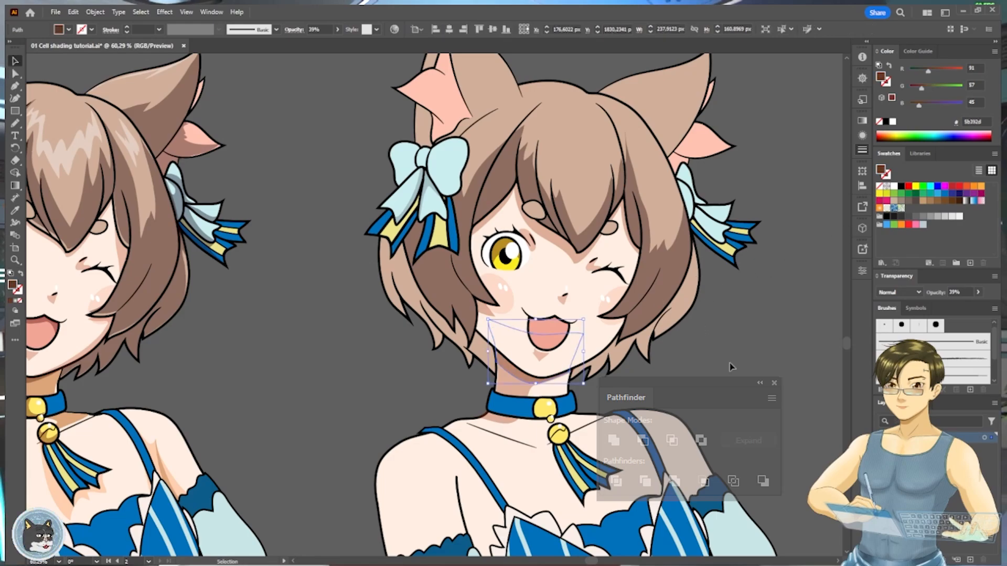
left_click(729, 362)
scroll(725, 356, "down", 1)
left_click_drag(723, 354, 689, 352)
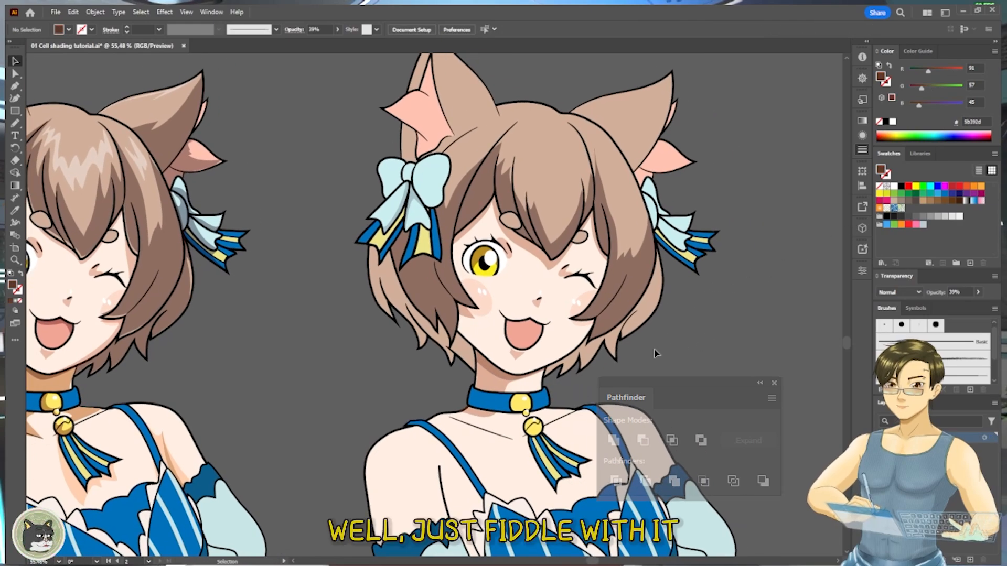
- Trace a closed shadow shape around the pink inner fur of the ear above the bow with the Pencil
left_click_drag(722, 319, 708, 362)
left_click_drag(571, 272, 541, 370)
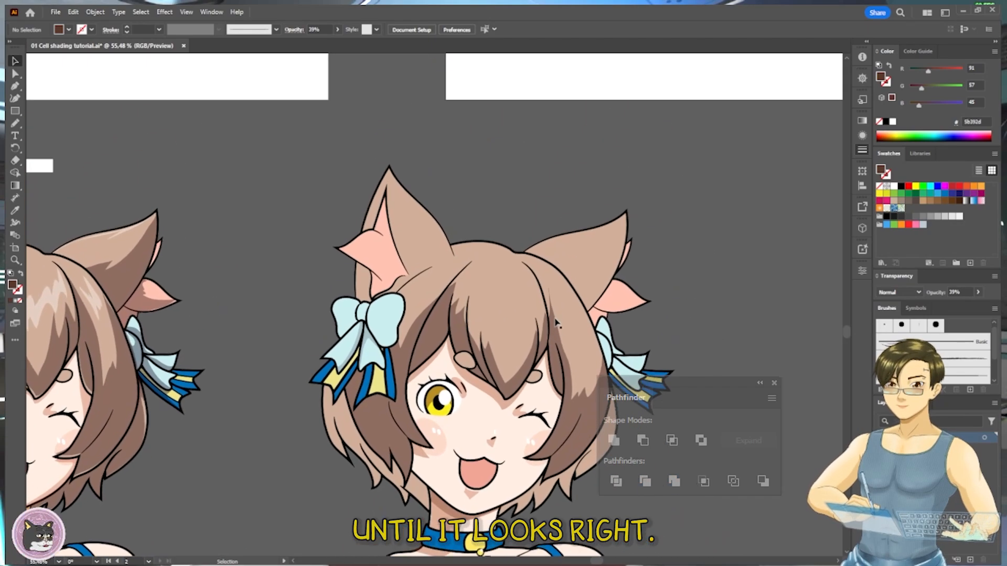
key("n")
mouse_move(359, 251)
left_mouse_down()
mouse_move(404, 267)
mouse_move(436, 261)
left_mouse_up()
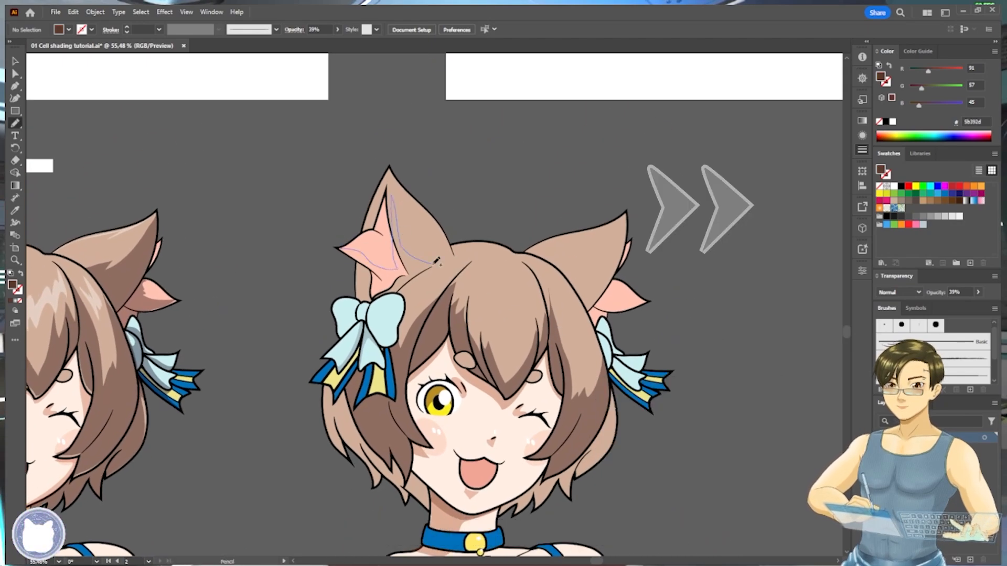
left_click_drag(360, 260, 362, 291)
- Give the ear shadow a brown #5e4c45 fill at 39% opacity and extend its upper end toward the ear tip
key("i")
left_click(366, 295)
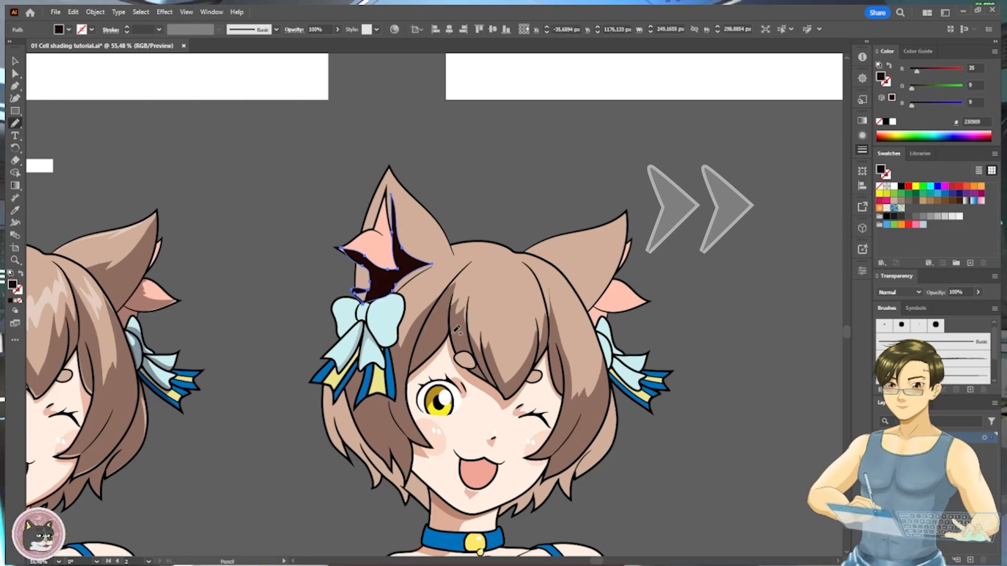
left_click(365, 298)
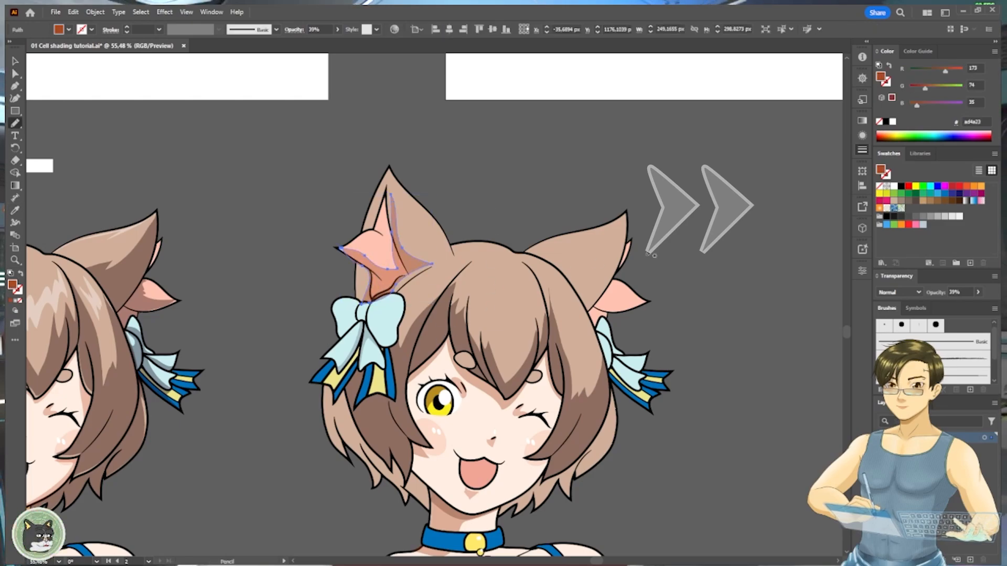
left_click(396, 222, "ctrl")
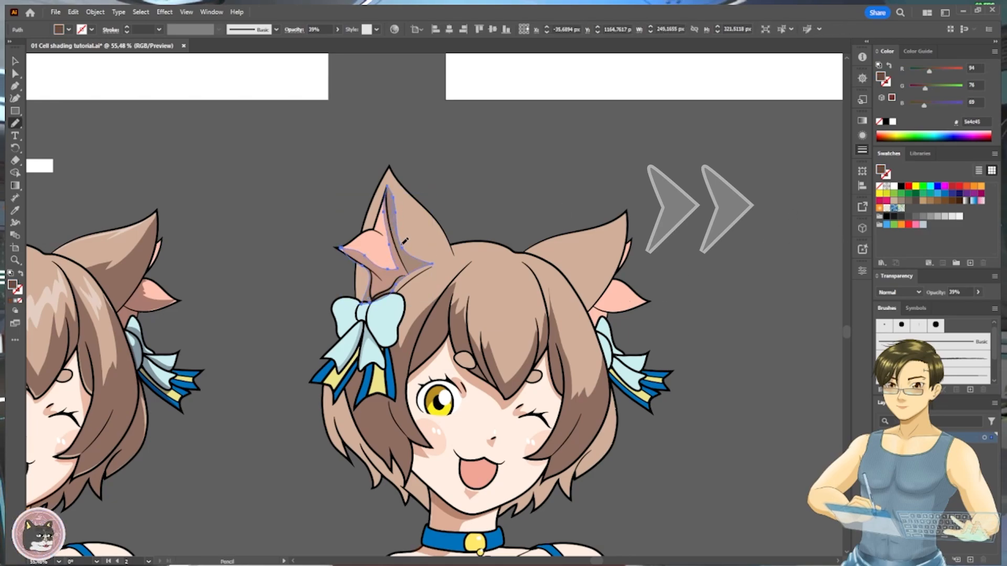
key("v")
left_click(477, 210)
left_click_drag(348, 383, 436, 334)
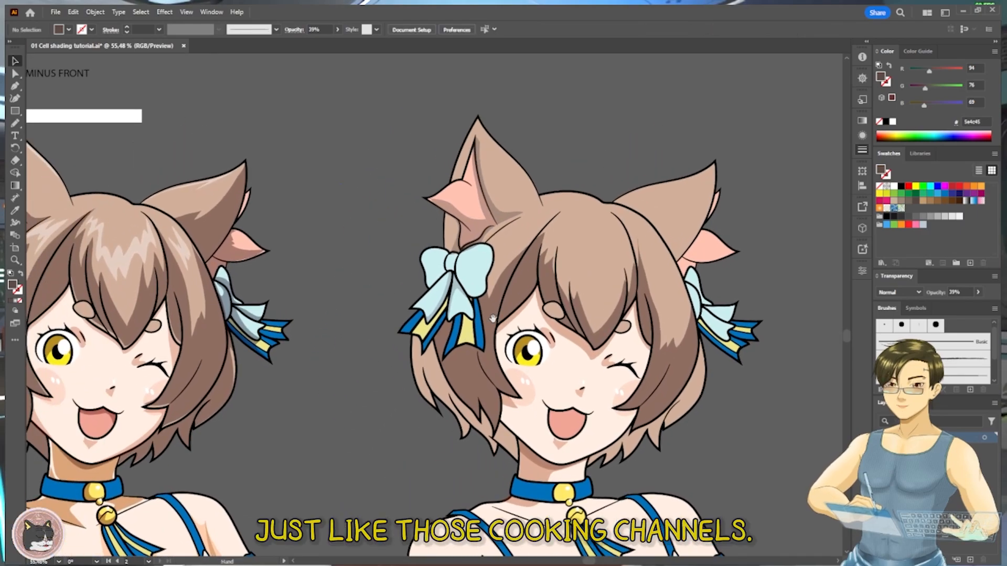
left_click_drag(493, 318, 448, 316)
mouse_move(338, 345)
left_mouse_down()
mouse_move(564, 292)
mouse_move(596, 273)
left_mouse_up()
mouse_move(428, 380)
left_mouse_down()
mouse_move(541, 299)
mouse_move(606, 305)
mouse_move(547, 318)
left_mouse_up()
left_click_drag(609, 247, 592, 320)
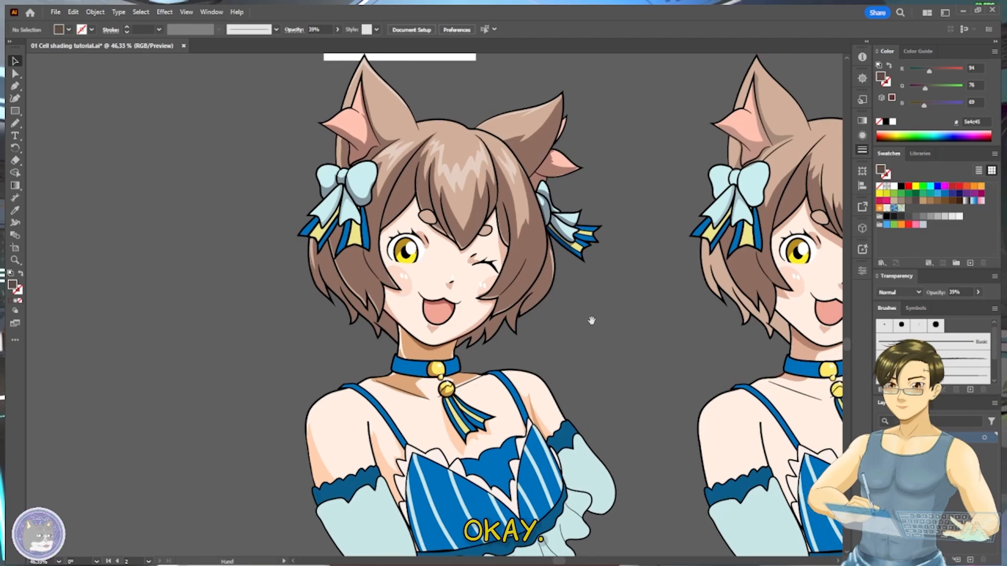